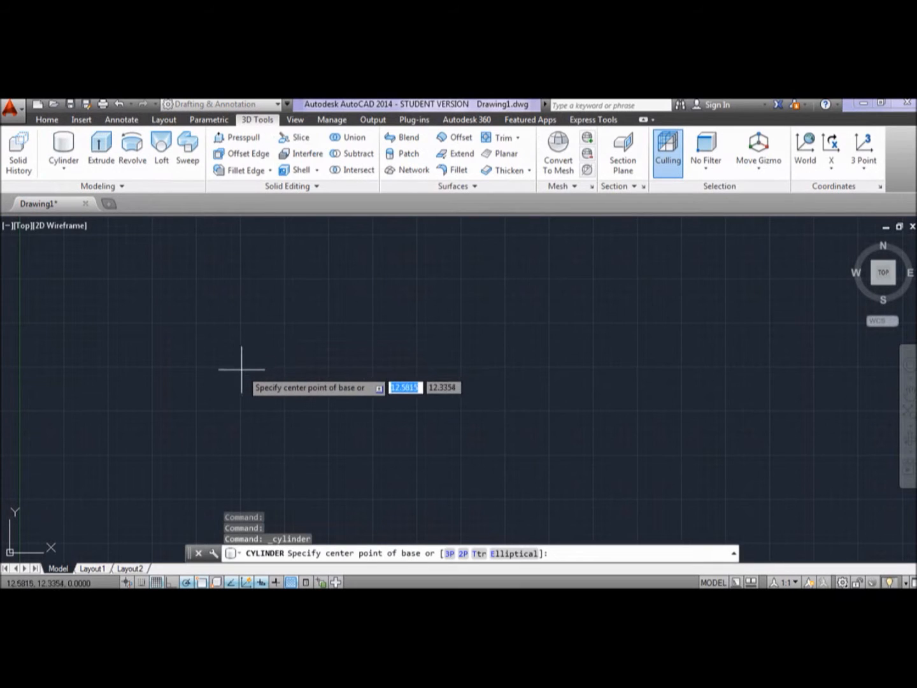
Create a solid cylinder with a base radius of 2 and a height of 4
{"action": "left_click", "coordinate": [239, 367]}
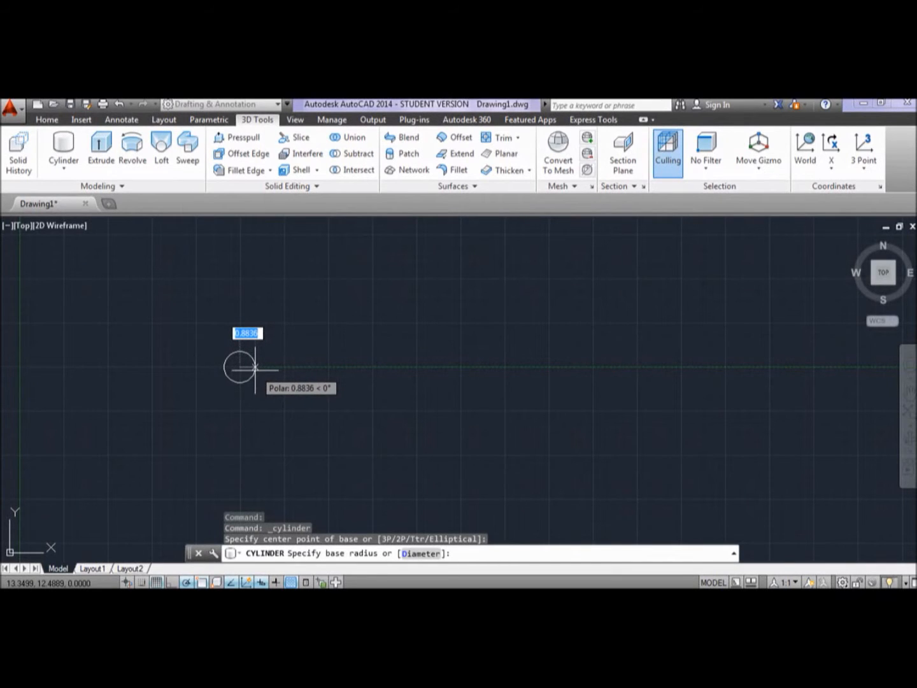
{"action": "type", "text": "2"}
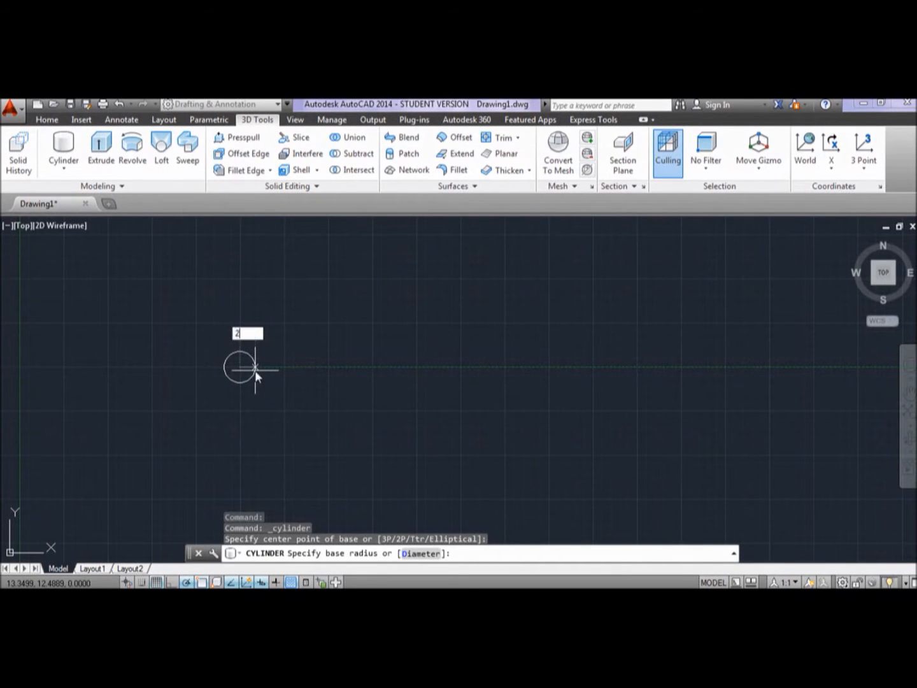
{"action": "key", "text": "Return"}
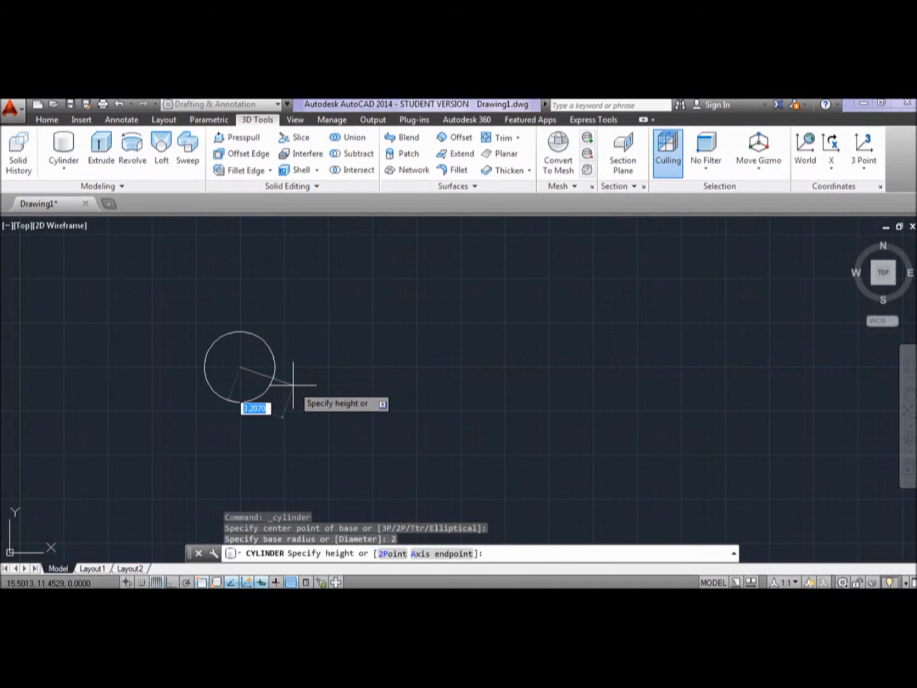
{"action": "type", "text": "4"}
{"action": "key", "text": "Return"}
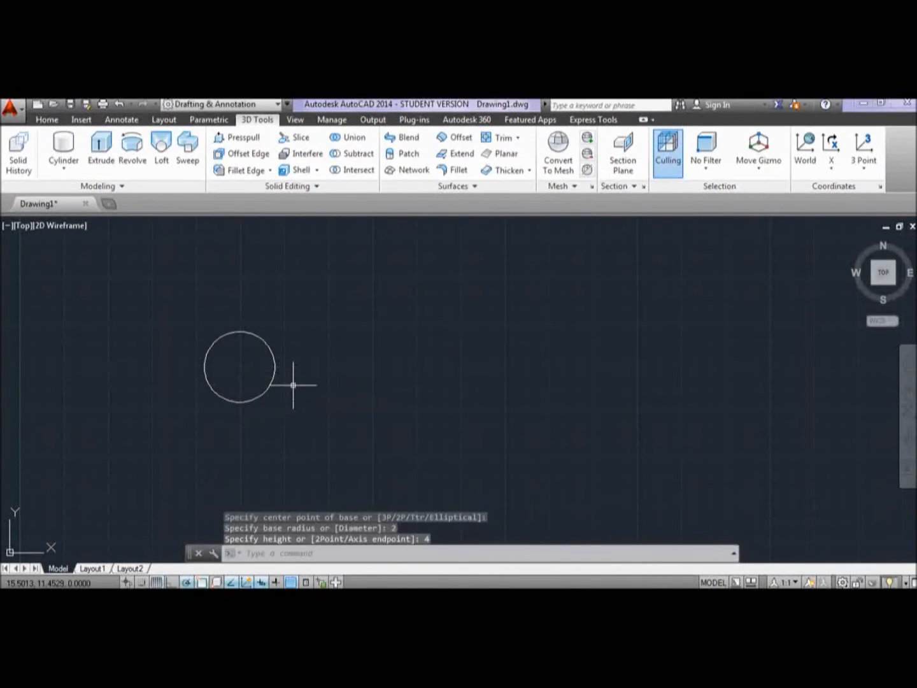
Switch to the SE Isometric view and apply the Realistic visual style
{"action": "left_click", "coordinate": [894, 284]}
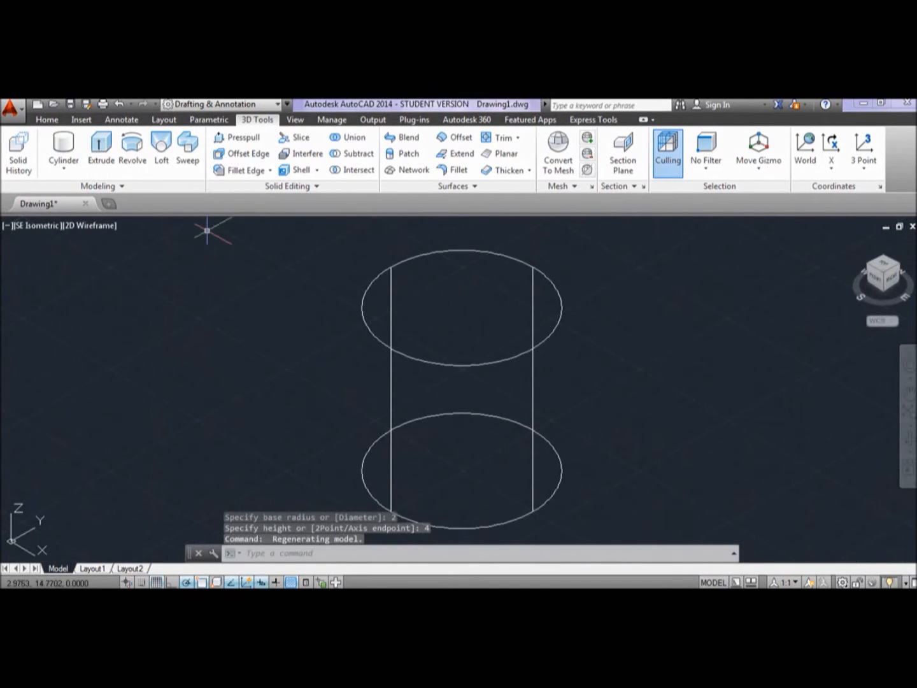
{"action": "left_click", "coordinate": [97, 229]}
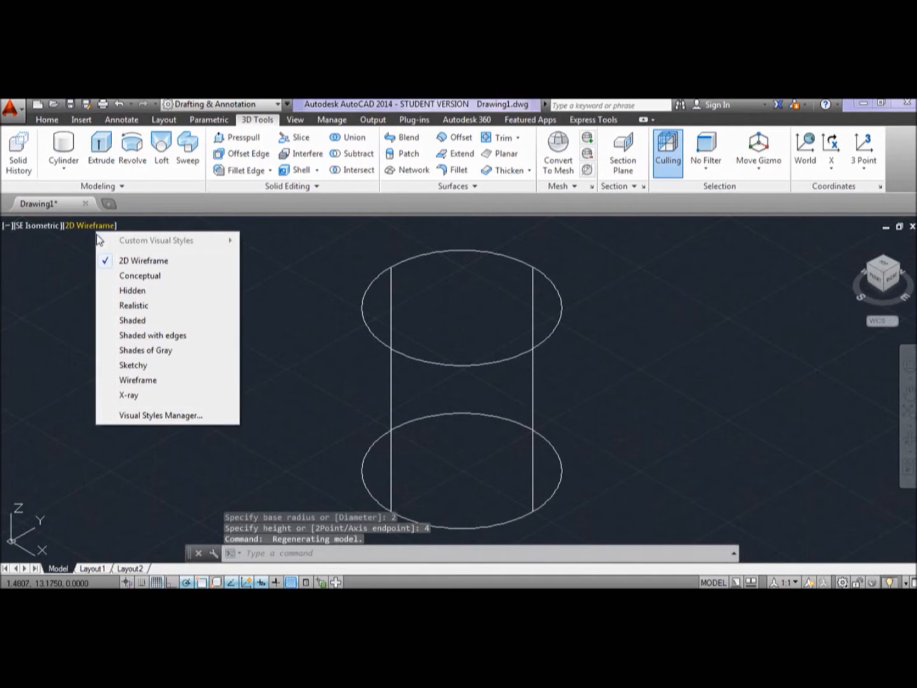
{"action": "left_click", "coordinate": [133, 305]}
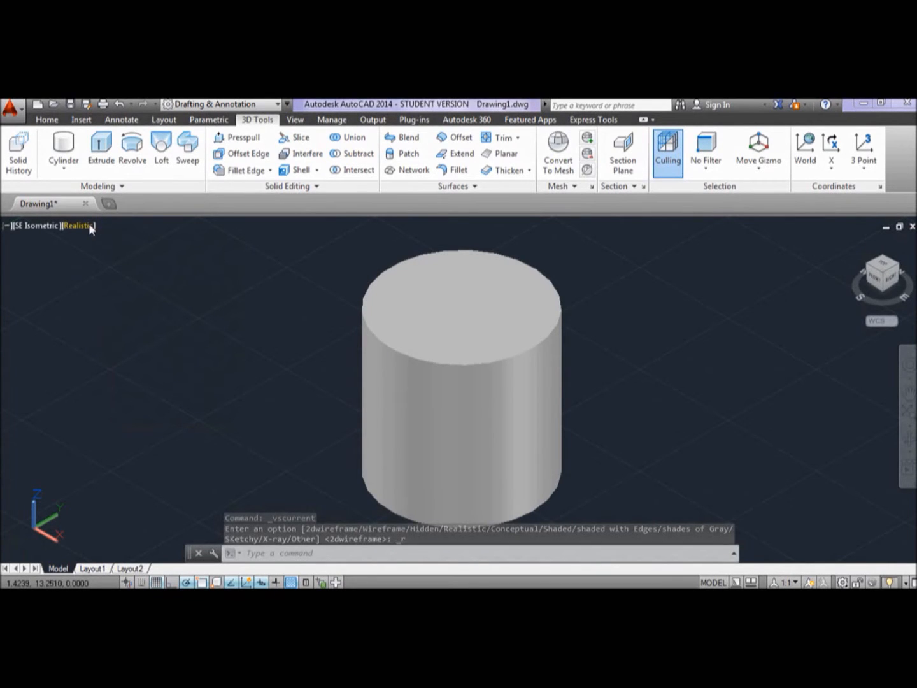
Copy the cylinder from its top face centre to a point about 9.66 units along the positive X direction
{"action": "scroll", "coordinate": [666, 316], "scroll_direction": "down", "scroll_amount": 2}
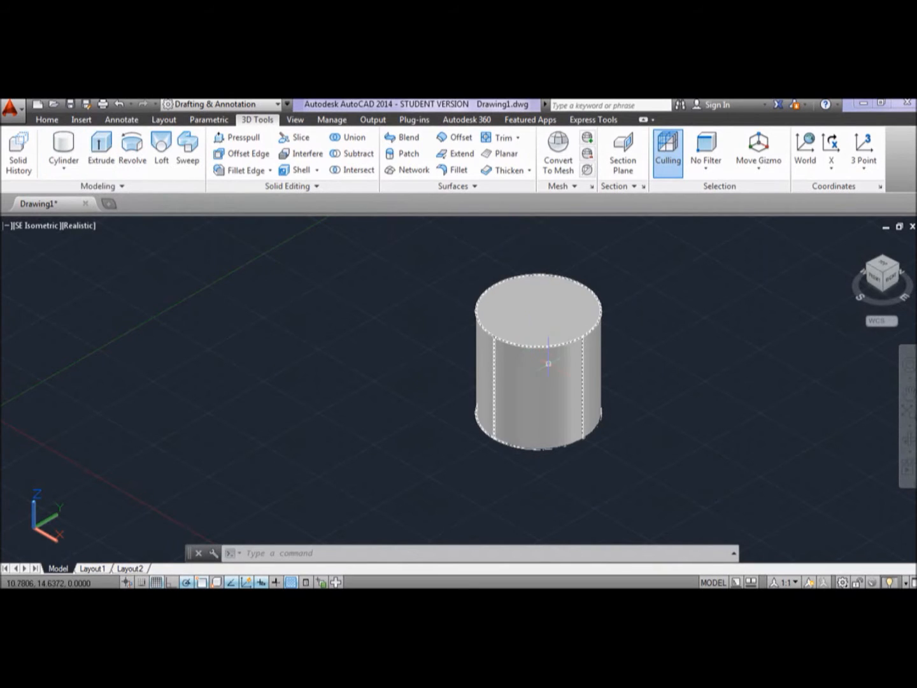
{"action": "left_click", "coordinate": [534, 344]}
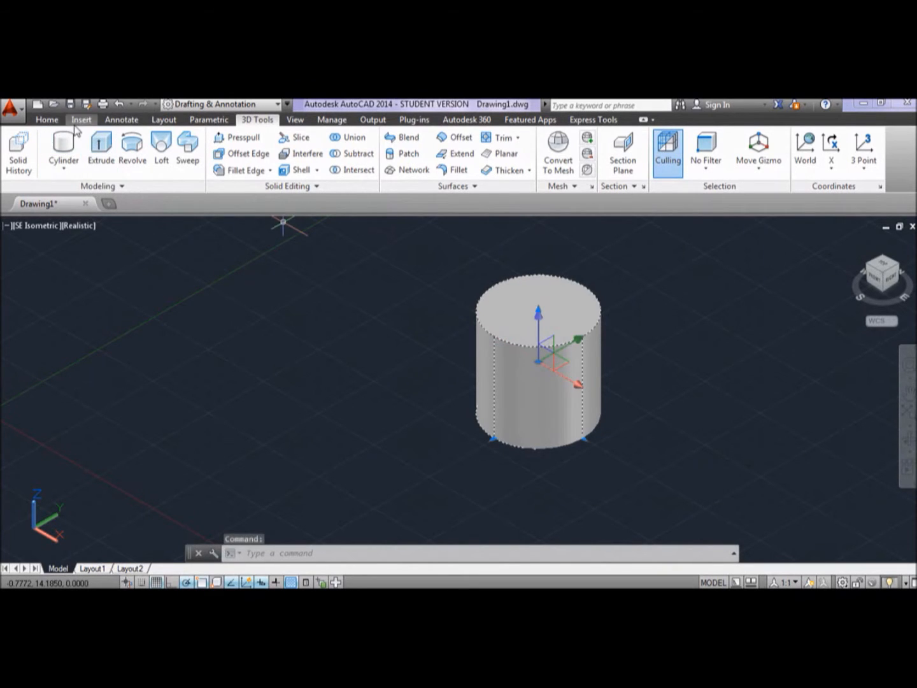
{"action": "left_click", "coordinate": [47, 120]}
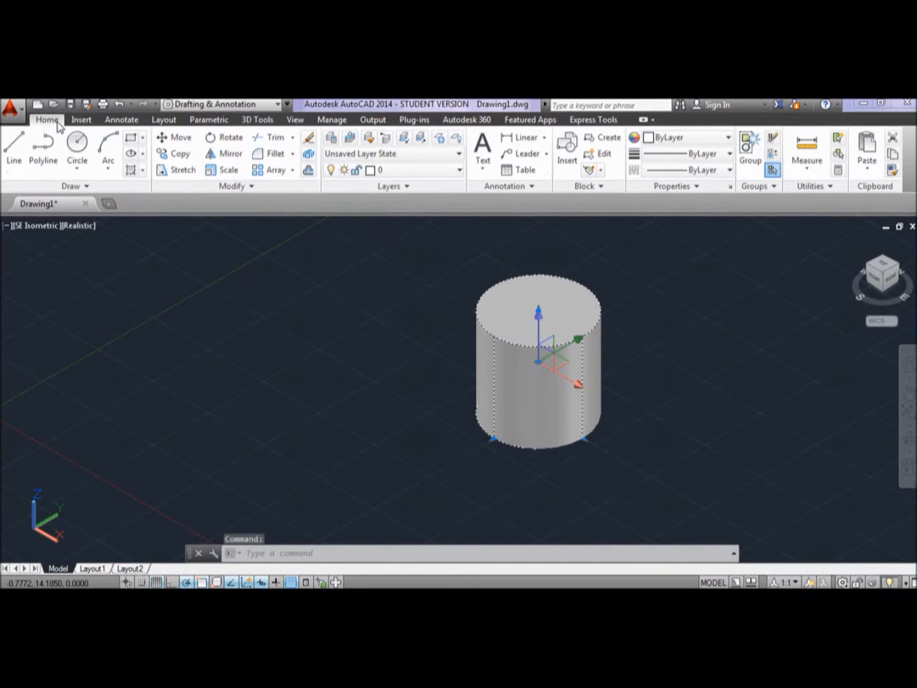
{"action": "left_click", "coordinate": [173, 153]}
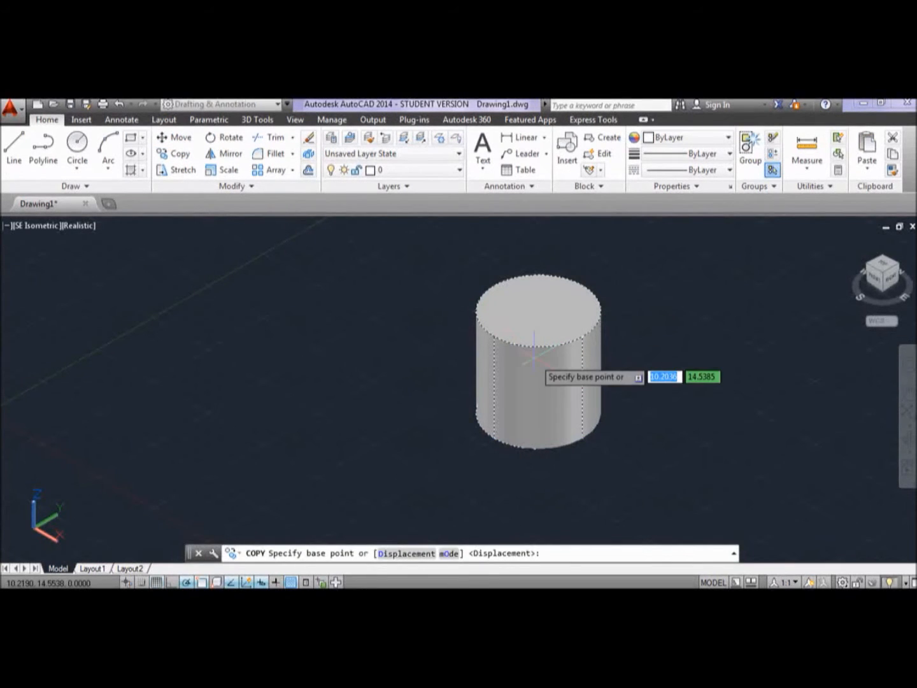
{"action": "left_click", "coordinate": [538, 311]}
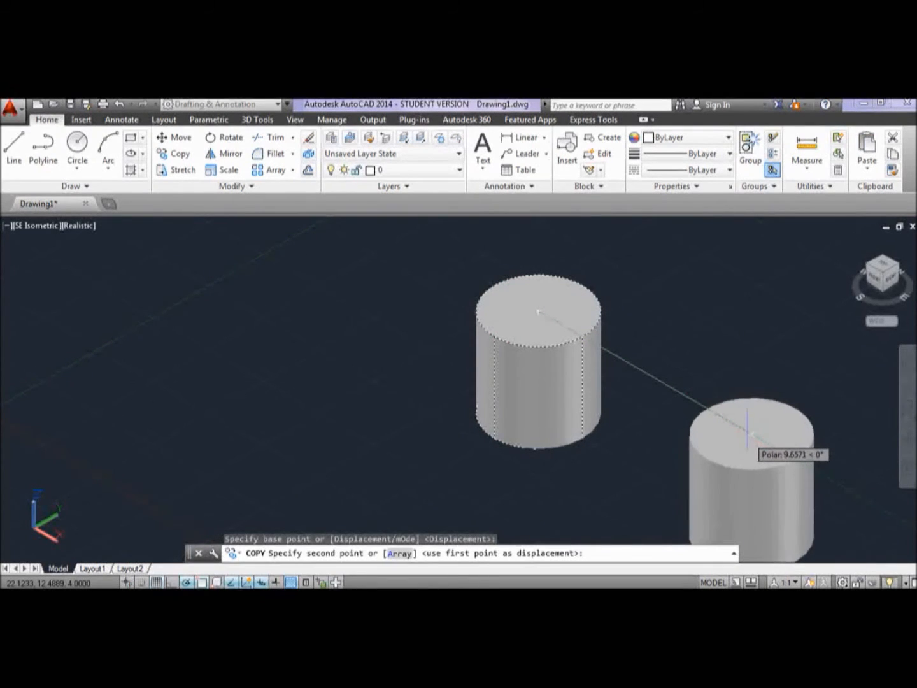
{"action": "left_click", "coordinate": [749, 434]}
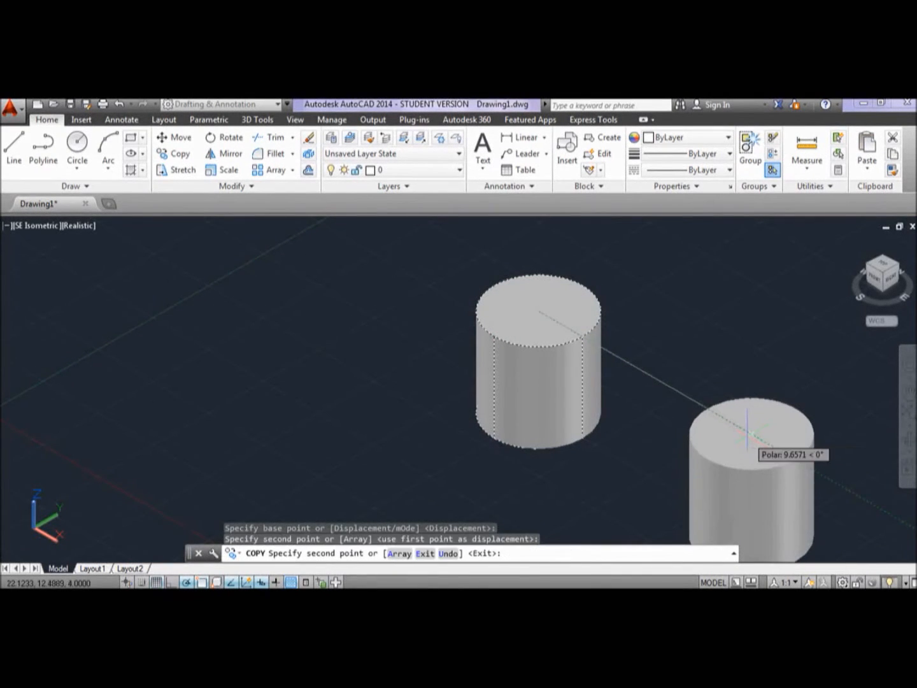
{"action": "key", "text": "Escape"}
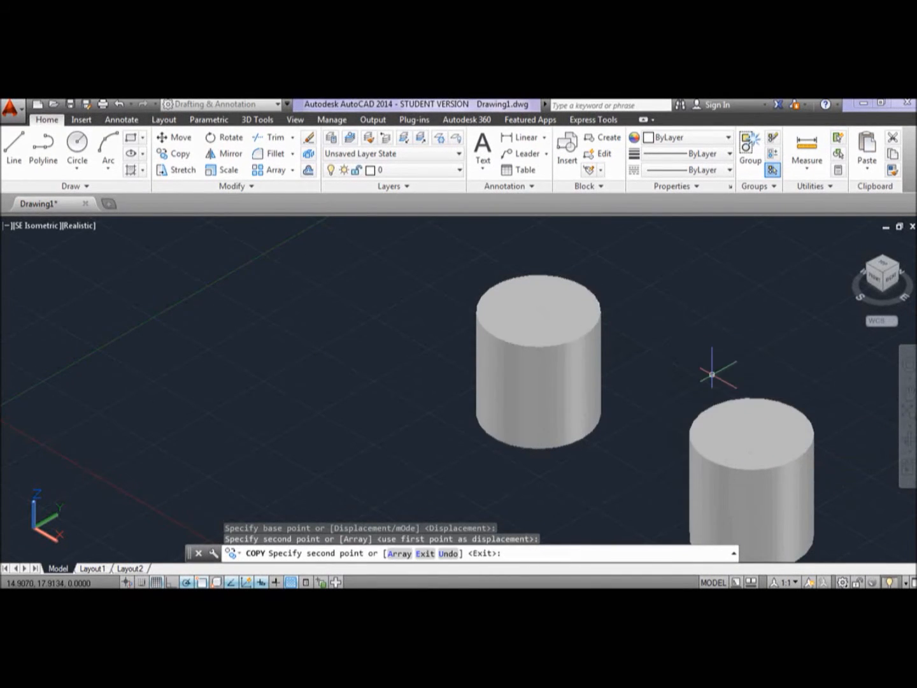
Create a box from the first cylinder's top centre towards the second, with length 9.5, width 4.5 and a downward height of 4
{"action": "left_click", "coordinate": [907, 393]}
{"action": "left_click_drag", "start_coordinate": [827, 403], "coordinate": [649, 371]}
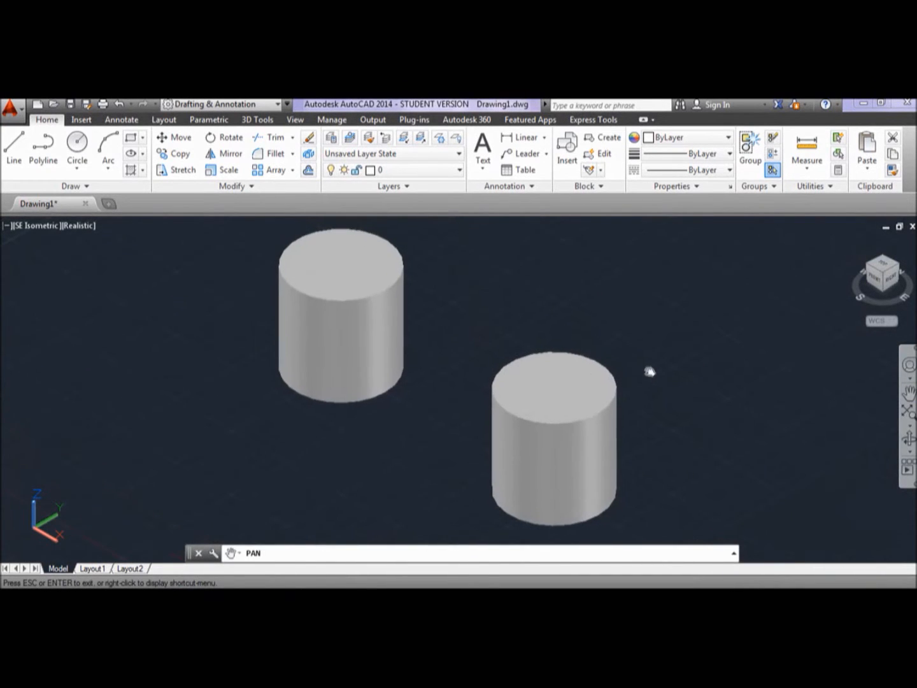
{"action": "key", "text": "Escape"}
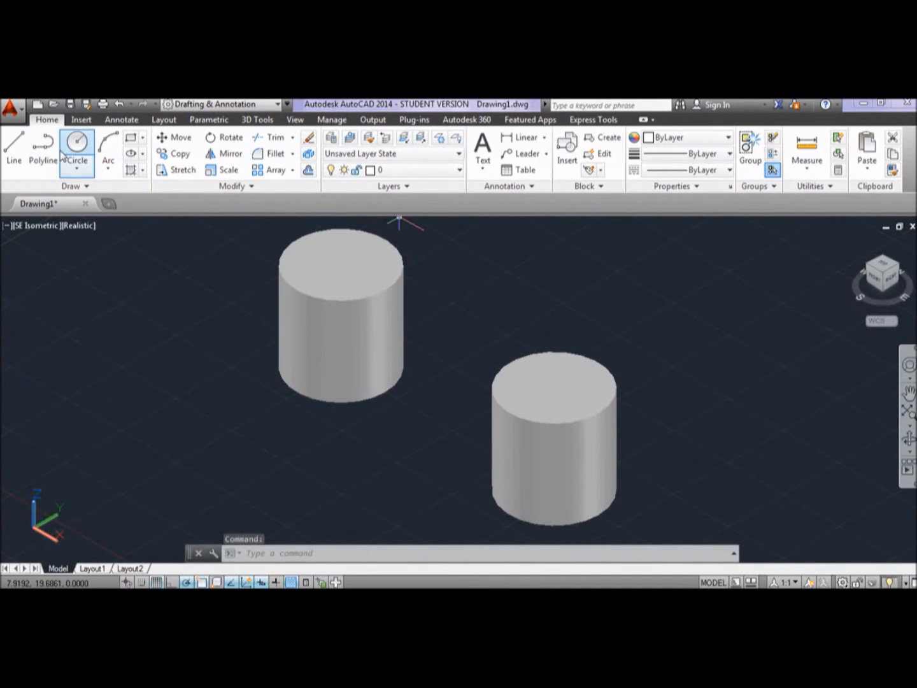
{"action": "left_click", "coordinate": [248, 123]}
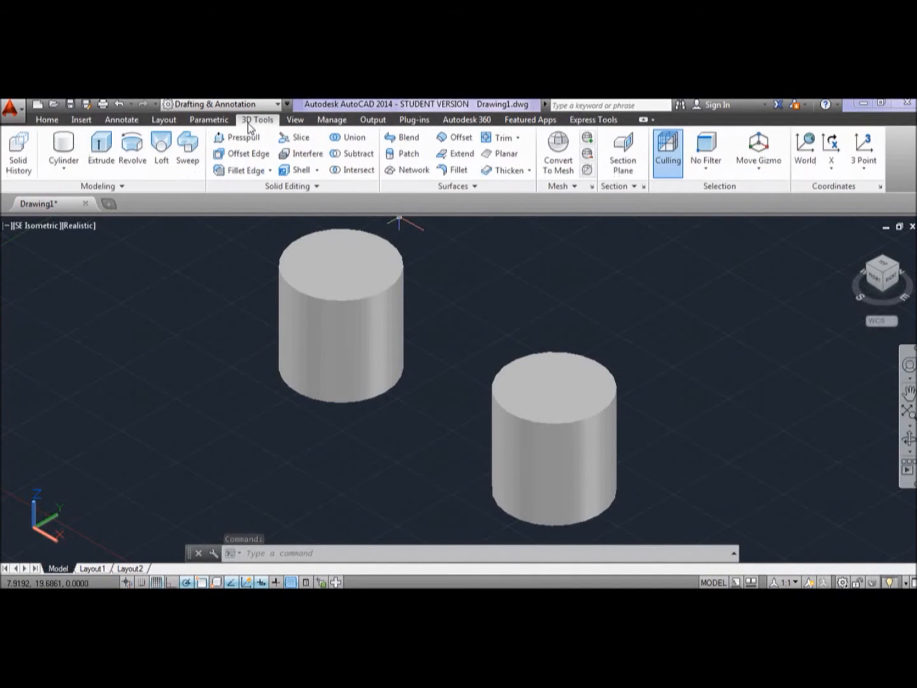
{"action": "left_click", "coordinate": [64, 164]}
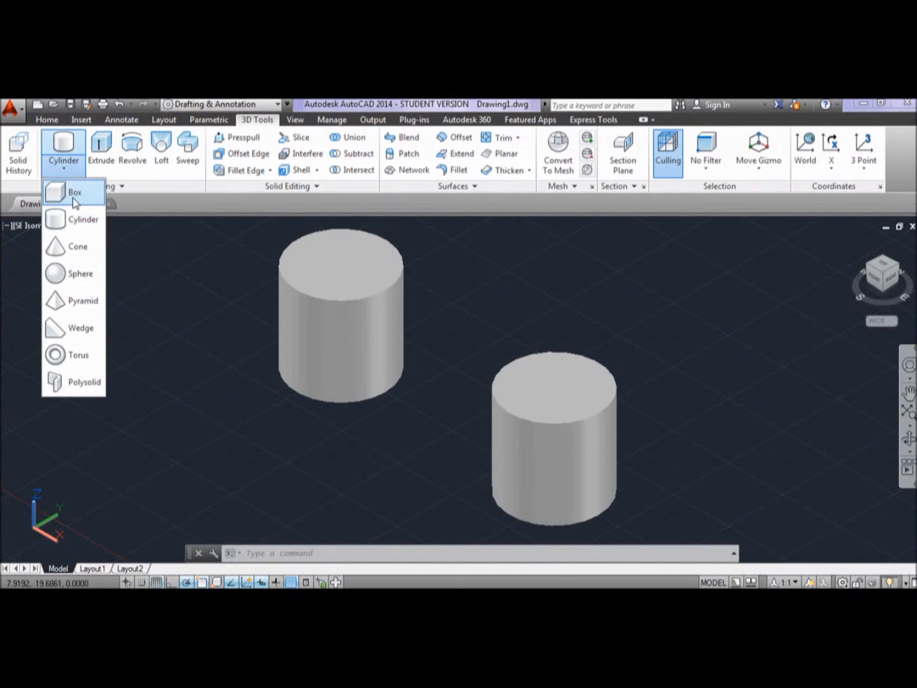
{"action": "left_click", "coordinate": [73, 196]}
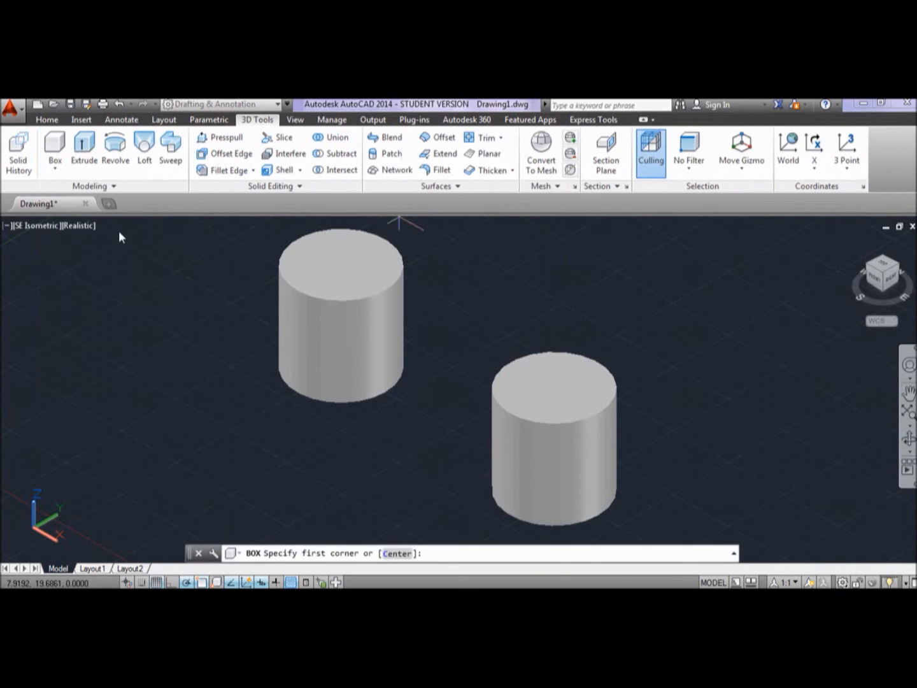
{"action": "left_click", "coordinate": [340, 264]}
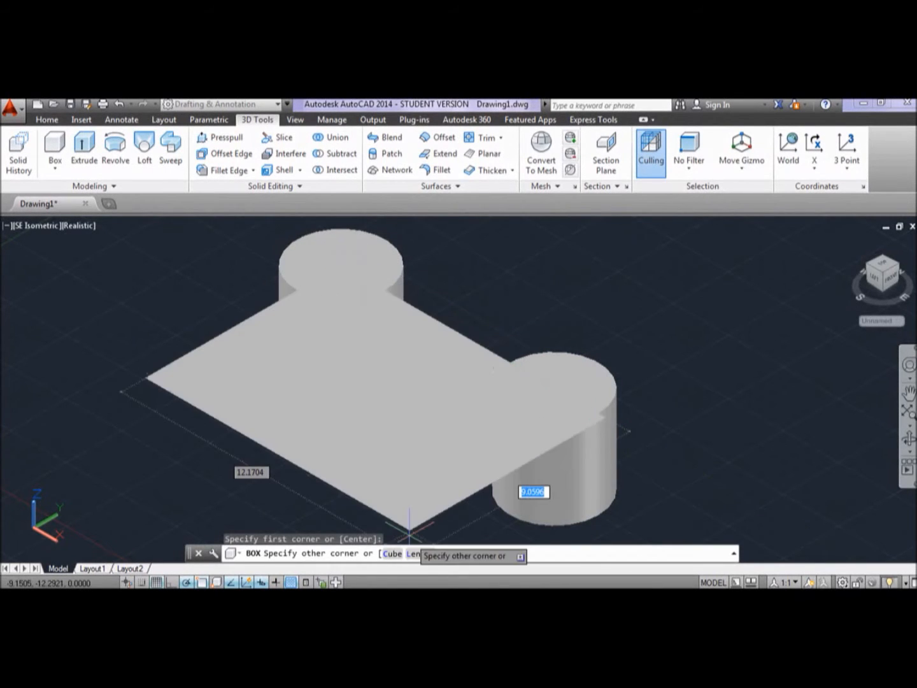
{"action": "left_click", "coordinate": [425, 558]}
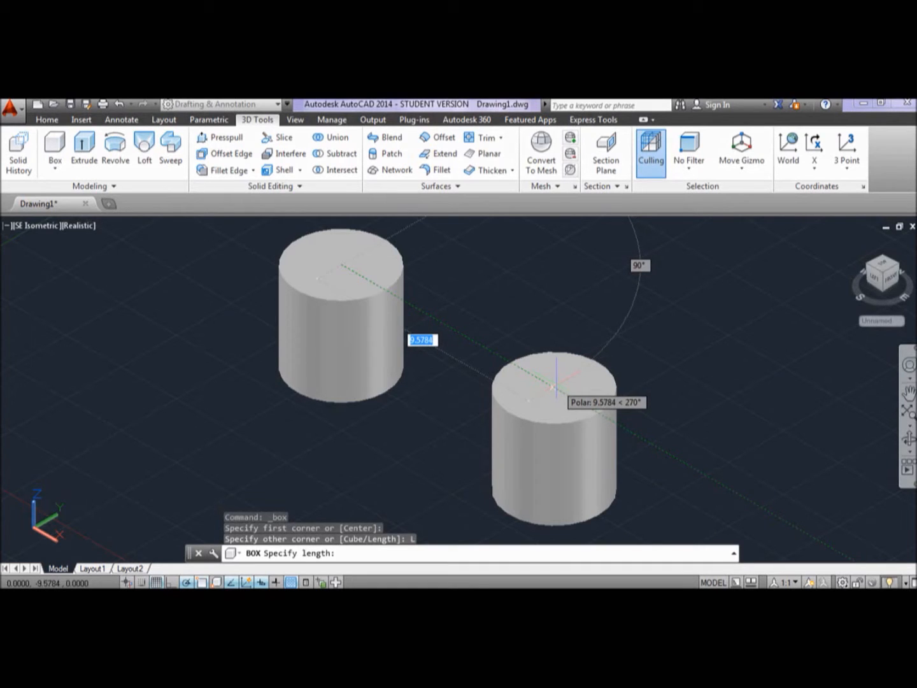
{"action": "type", "text": "9.5"}
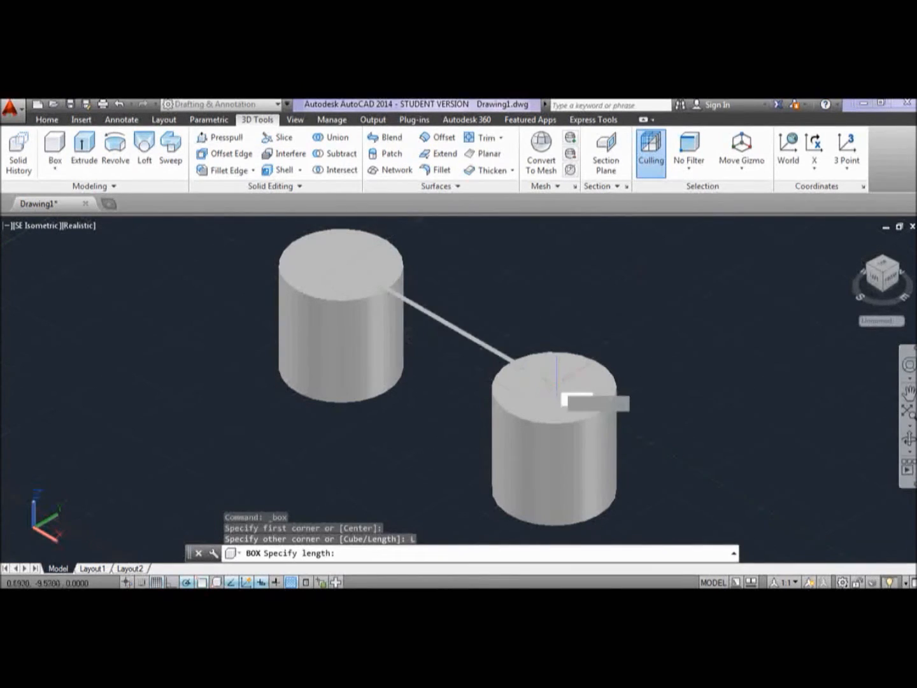
{"action": "key", "text": "Return"}
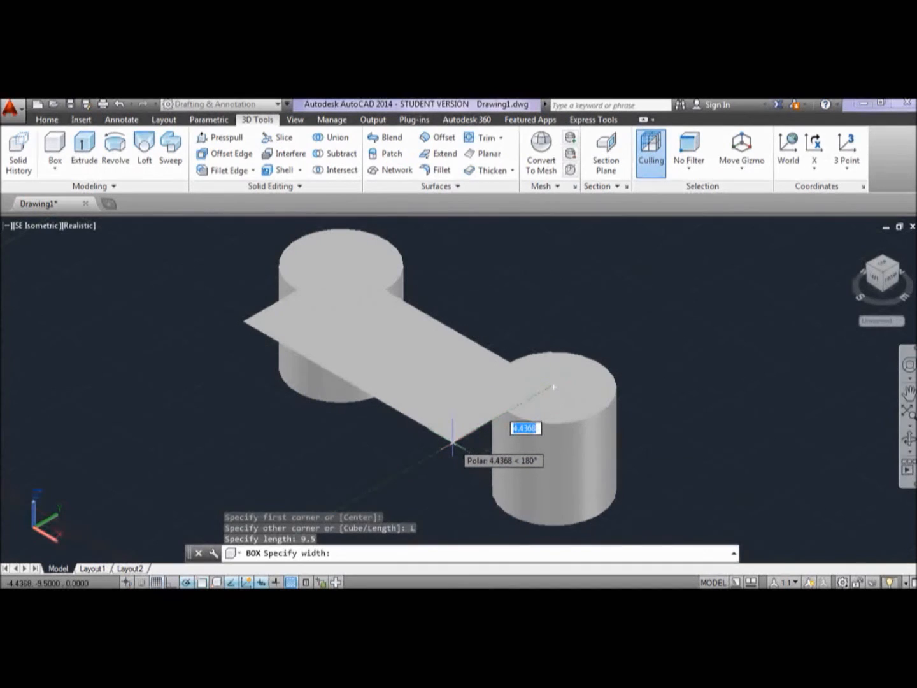
{"action": "type", "text": "4"}
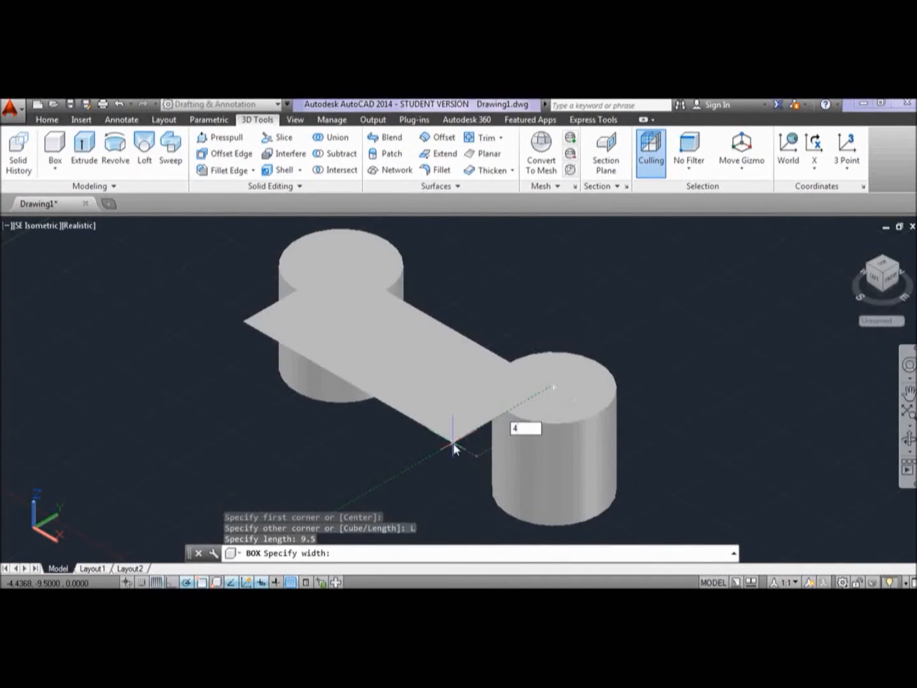
{"action": "type", "text": ".5"}
{"action": "key", "text": "Return"}
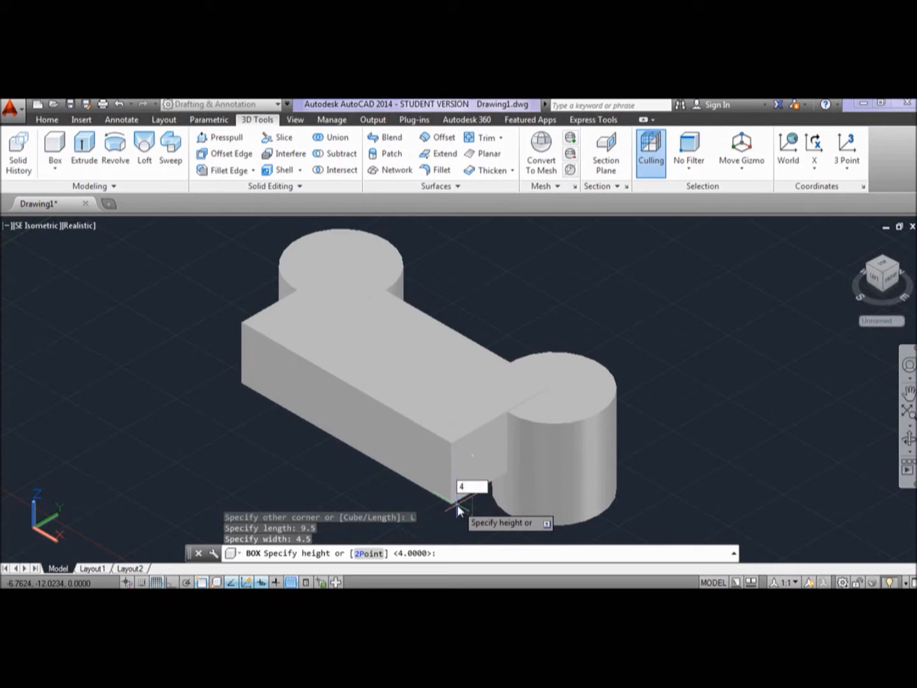
{"action": "type", "text": "4"}
{"action": "key", "text": "Return"}
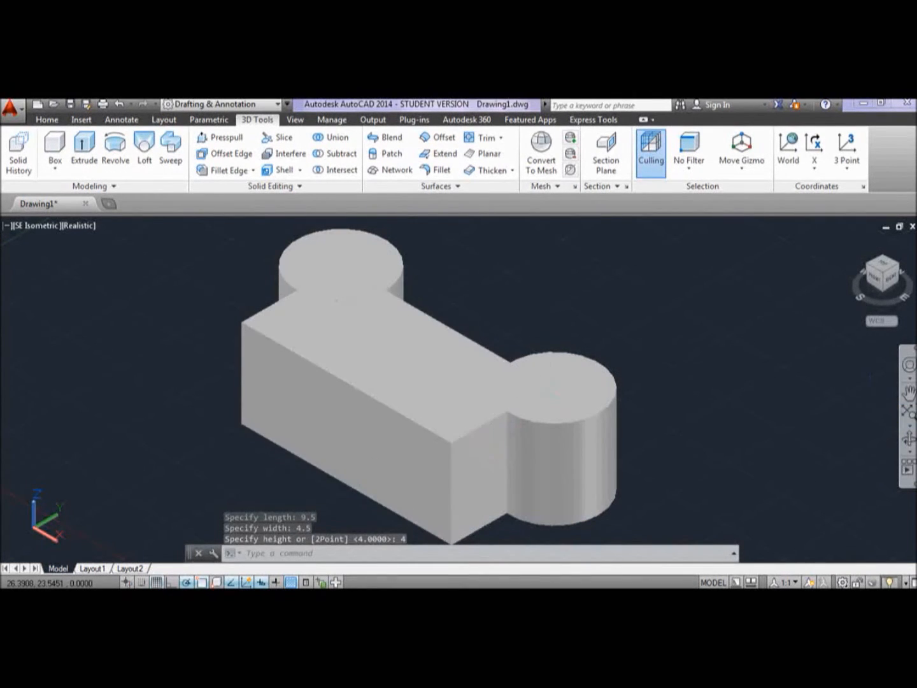
Move the box sideways along the Y direction so that it overlaps more of both cylinders
{"action": "left_click", "coordinate": [909, 393]}
{"action": "left_click_drag", "start_coordinate": [596, 357], "coordinate": [660, 351]}
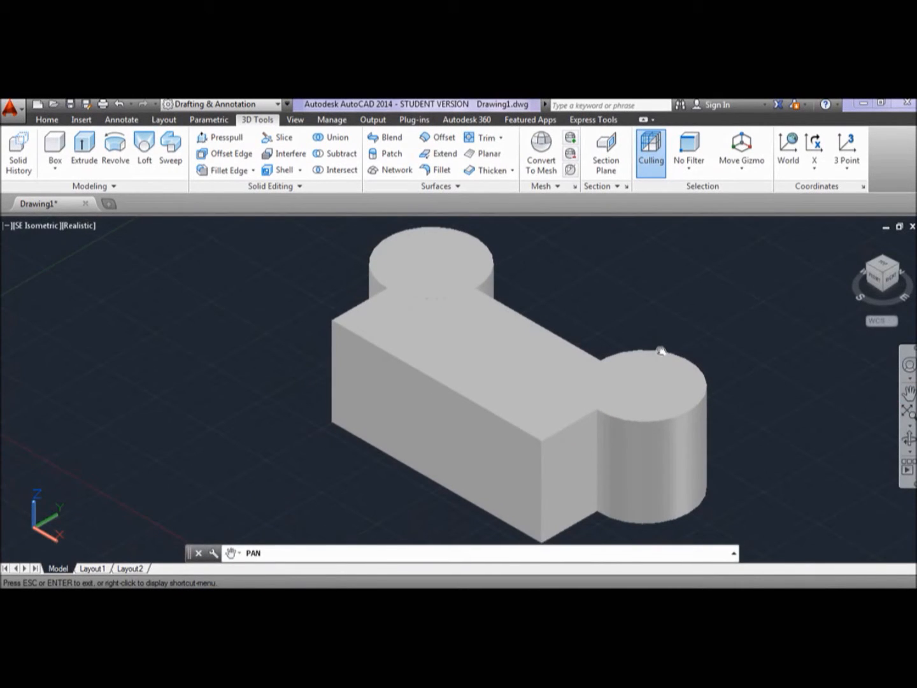
{"action": "key", "text": "Escape"}
{"action": "left_click", "coordinate": [505, 367]}
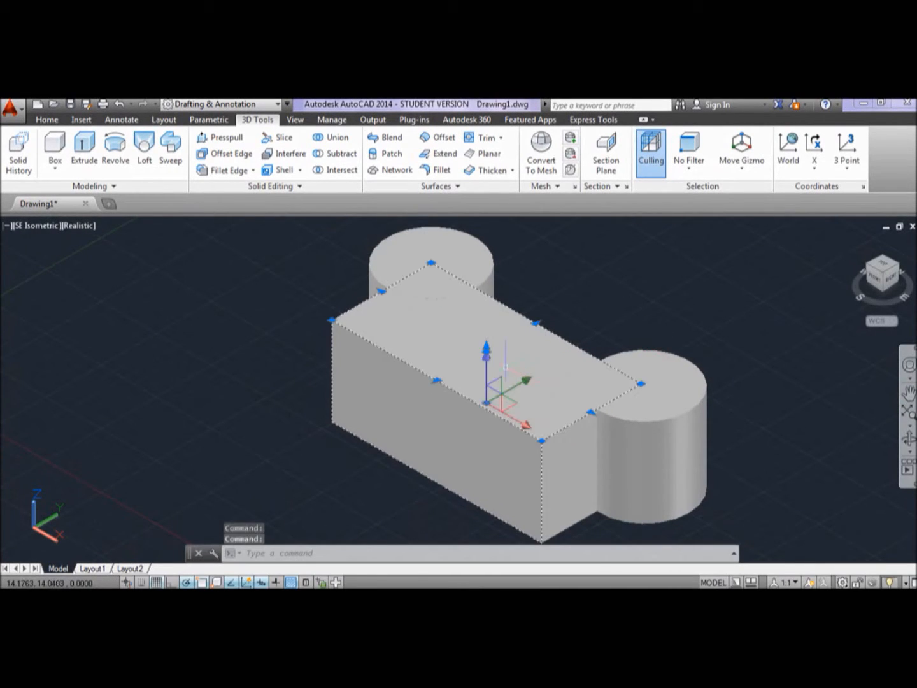
{"action": "left_click_drag", "start_coordinate": [503, 338], "coordinate": [529, 317]}
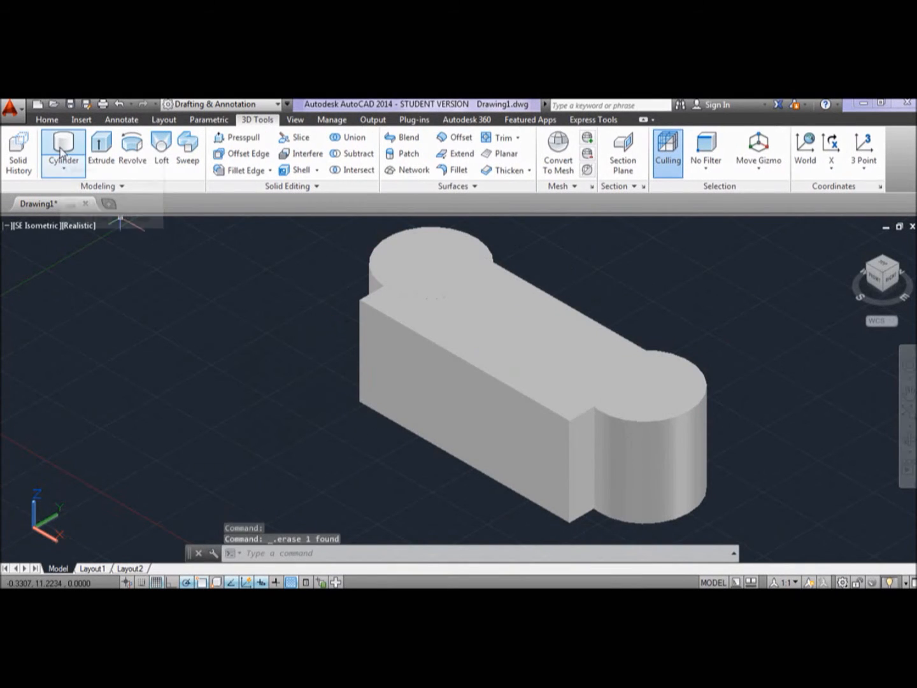
Create a separate cylinder beside the box with a base radius of 1.5 and a height of 4
{"action": "left_click", "coordinate": [62, 152]}
{"action": "left_click", "coordinate": [257, 393]}
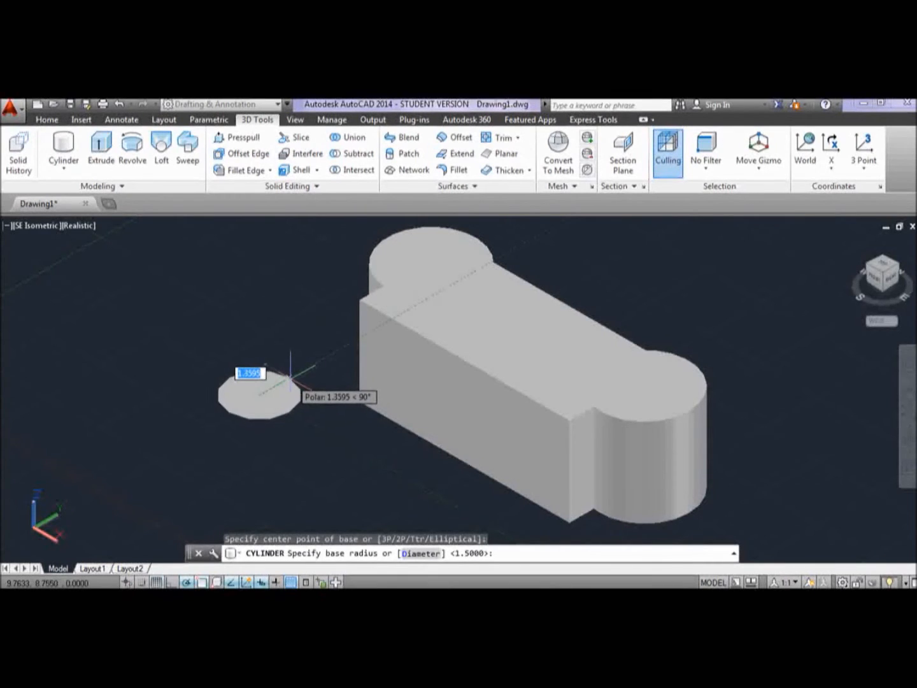
{"action": "type", "text": "1"}
{"action": "key", "text": "Return"}
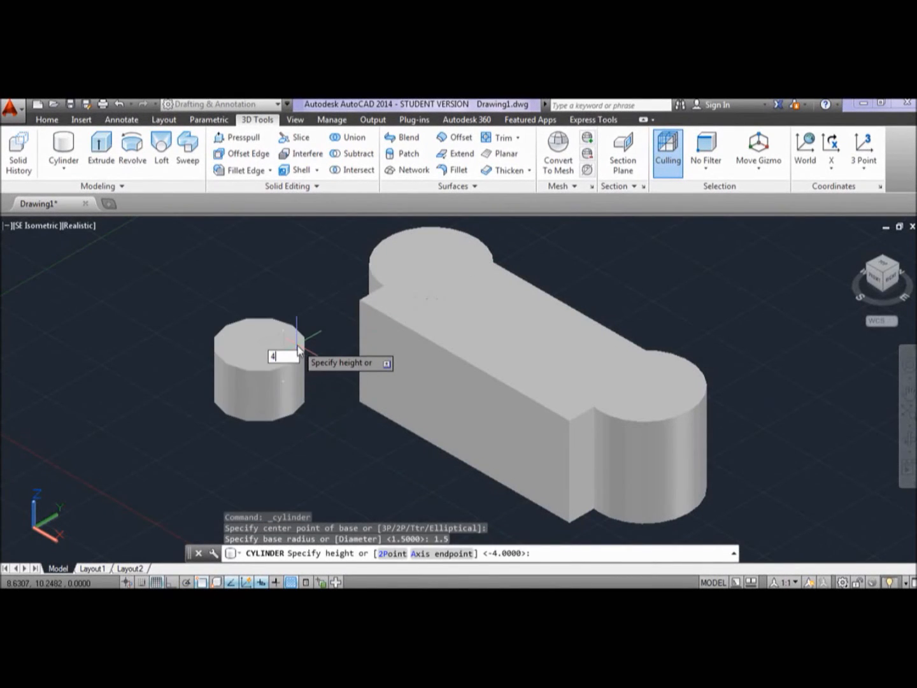
{"action": "key", "text": "Return"}
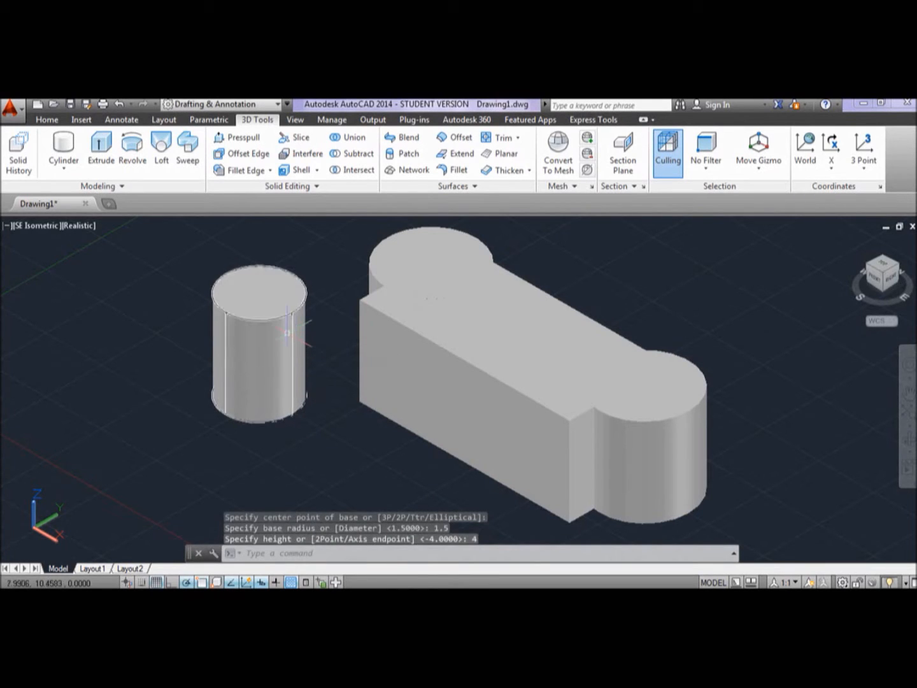
Move the 1.5-radius cylinder into the box's long side, close to the first large cylinder
{"action": "left_click", "coordinate": [284, 342]}
{"action": "left_click_drag", "start_coordinate": [266, 383], "coordinate": [353, 386]}
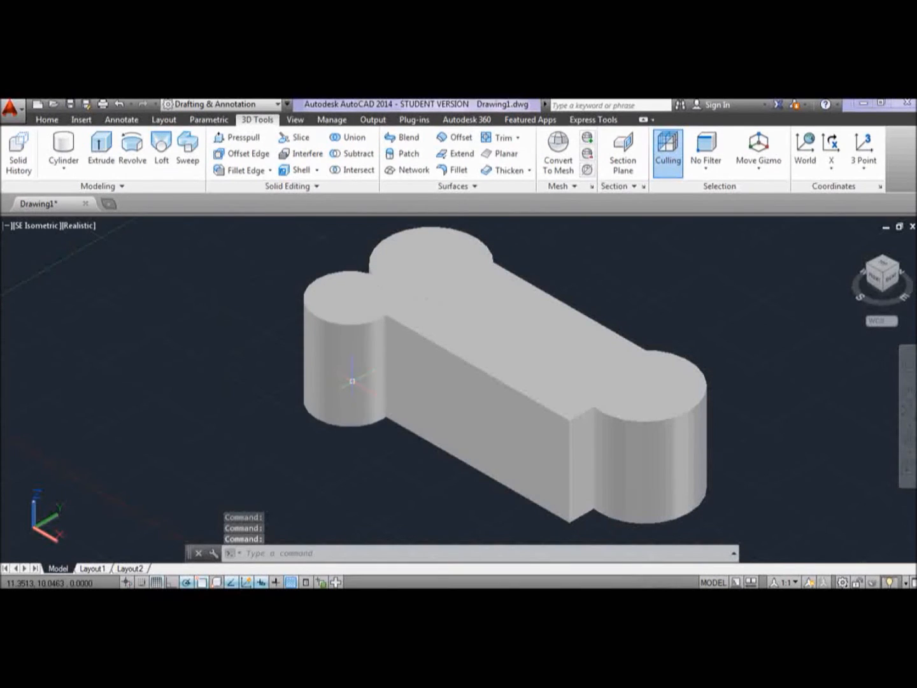
{"action": "left_click", "coordinate": [347, 372]}
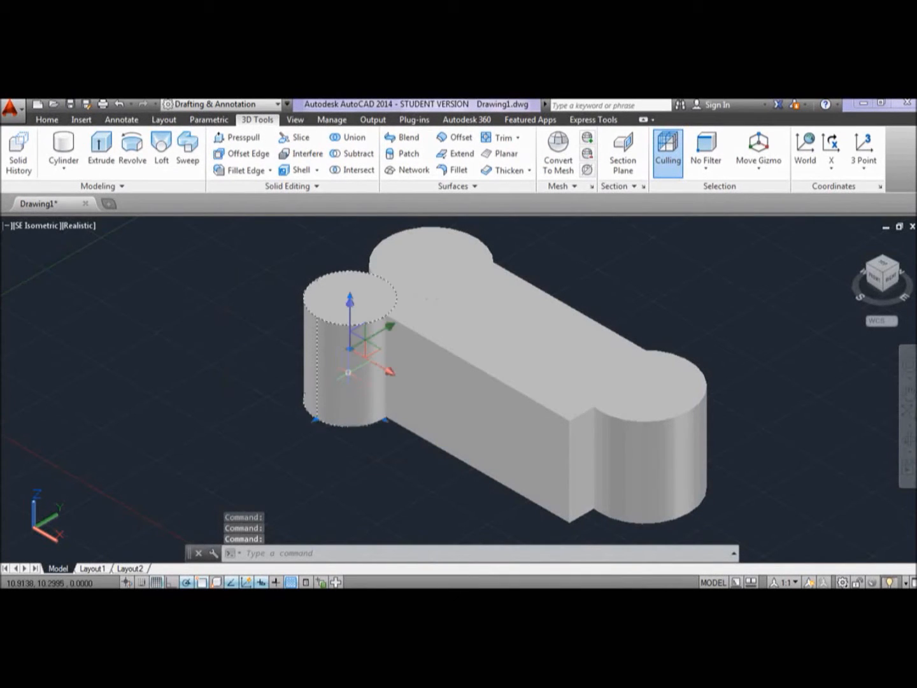
{"action": "left_click_drag", "start_coordinate": [347, 387], "coordinate": [375, 393]}
{"action": "left_click", "coordinate": [376, 386]}
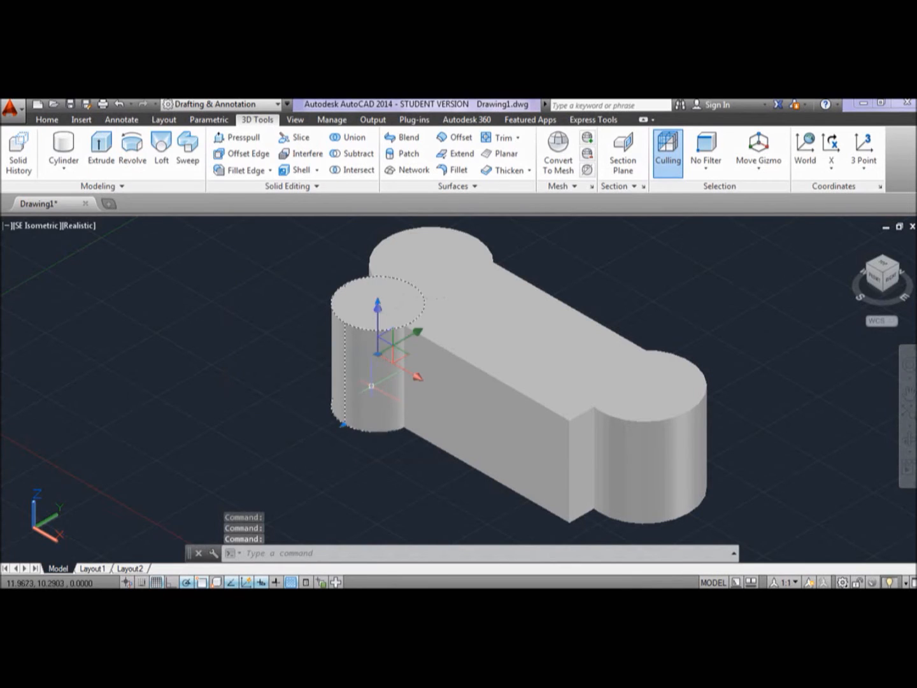
Nudge the small cylinder farther into the box, and copy it from its top centre about 8.04 units along X towards the box's other end
{"action": "left_click_drag", "start_coordinate": [377, 387], "coordinate": [389, 387]}
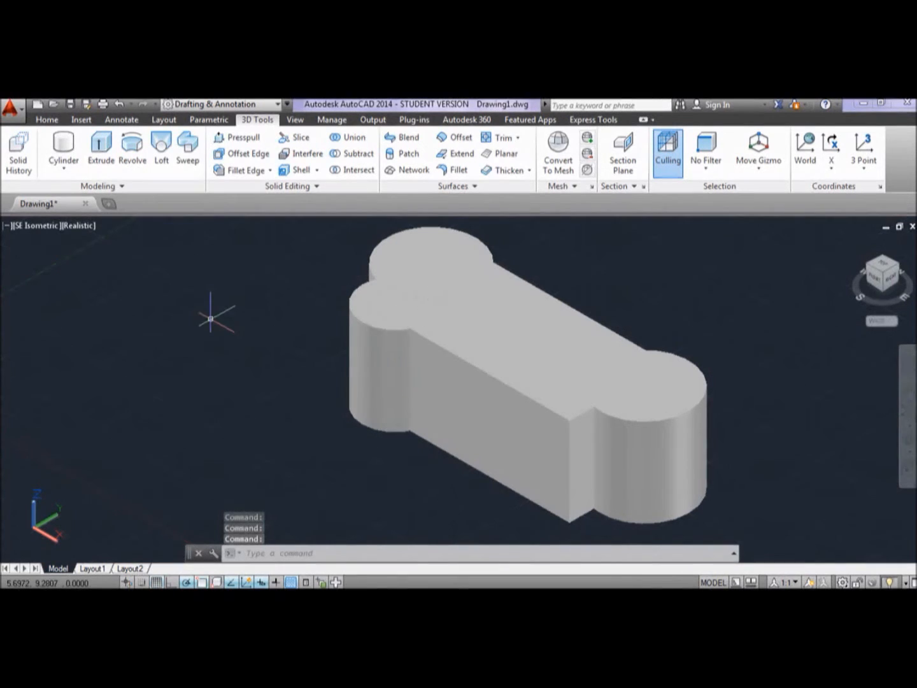
{"action": "left_click", "coordinate": [367, 368]}
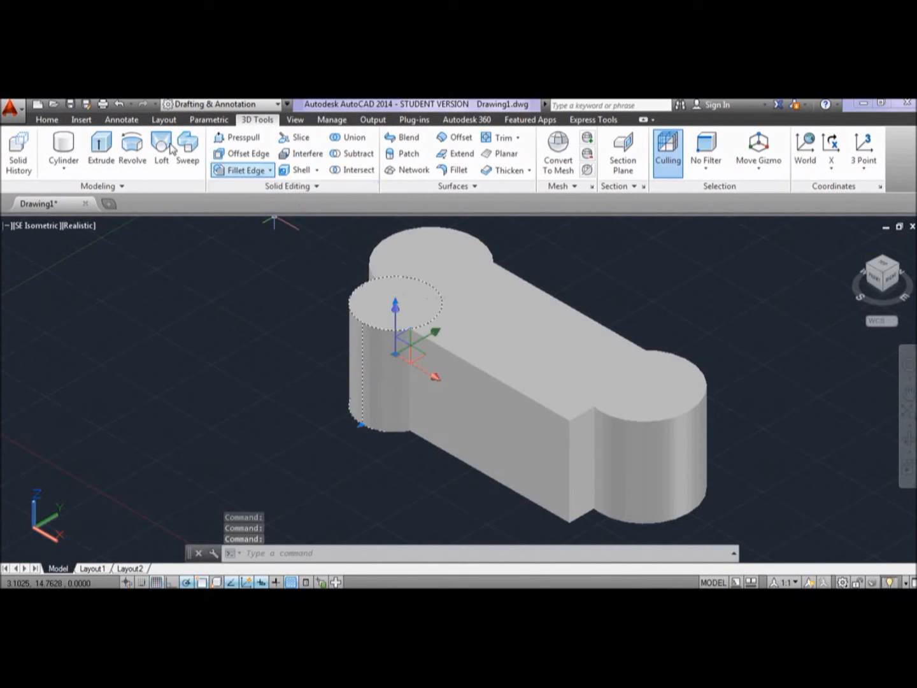
{"action": "left_click", "coordinate": [56, 121]}
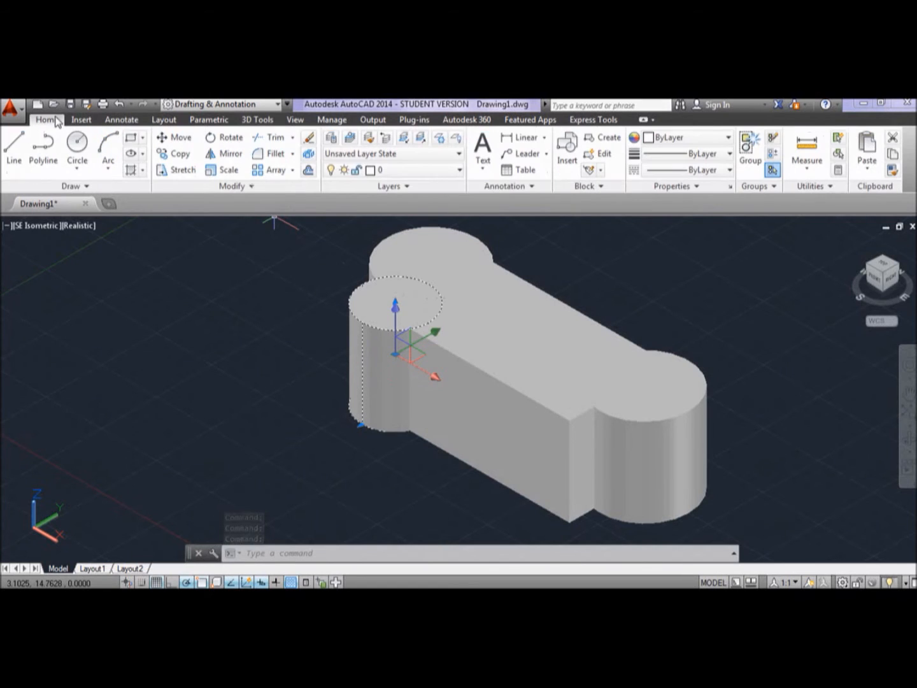
{"action": "left_click", "coordinate": [180, 154]}
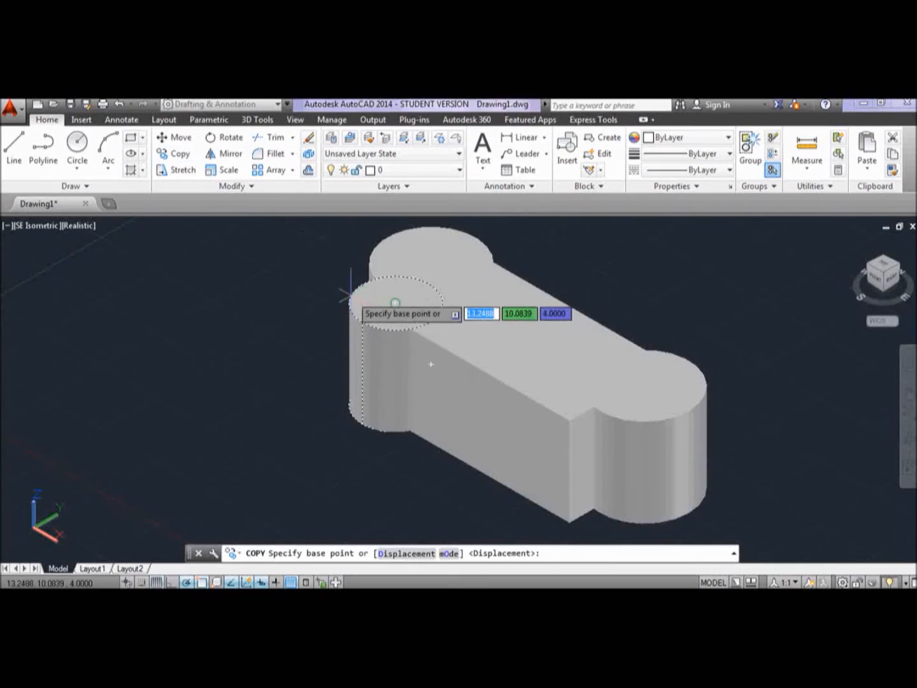
{"action": "left_click", "coordinate": [396, 303]}
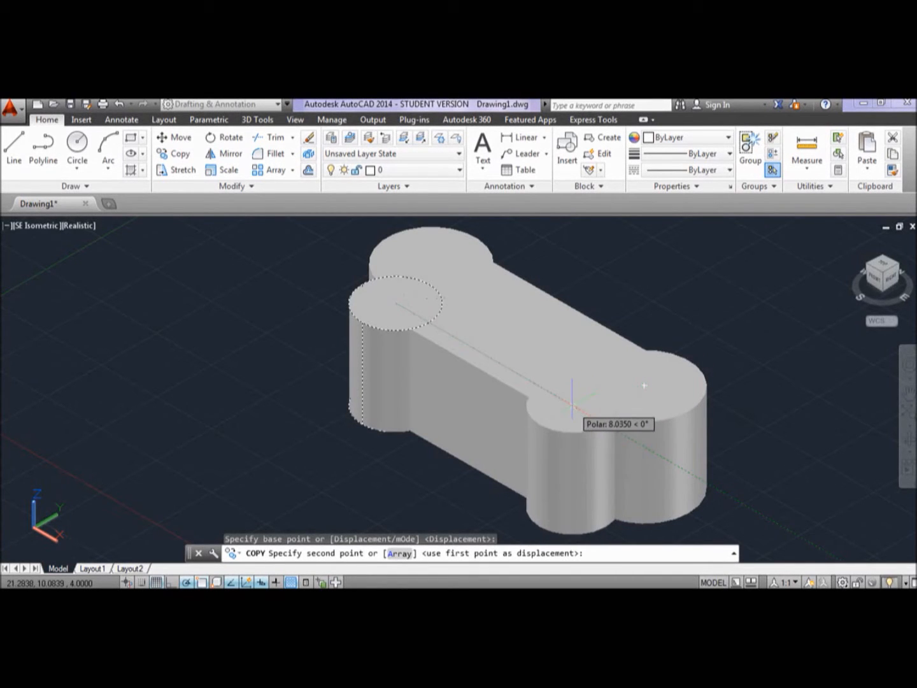
{"action": "left_click", "coordinate": [571, 400]}
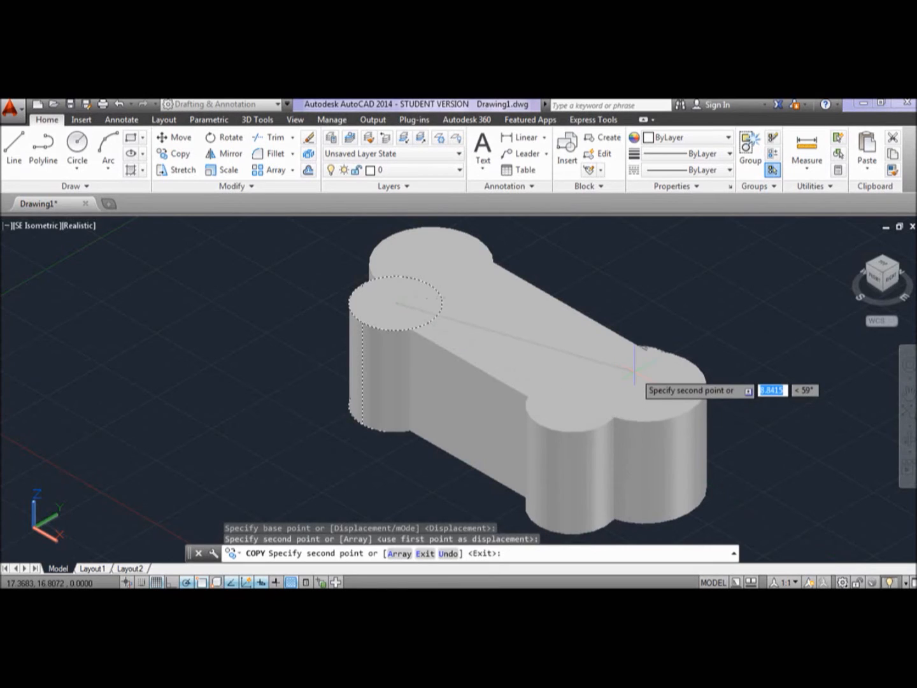
{"action": "key", "text": "Escape"}
{"action": "key", "text": "Escape"}
Change the colour of the two large end cylinders to Red
{"action": "scroll", "coordinate": [343, 230], "scroll_direction": "down", "scroll_amount": 2}
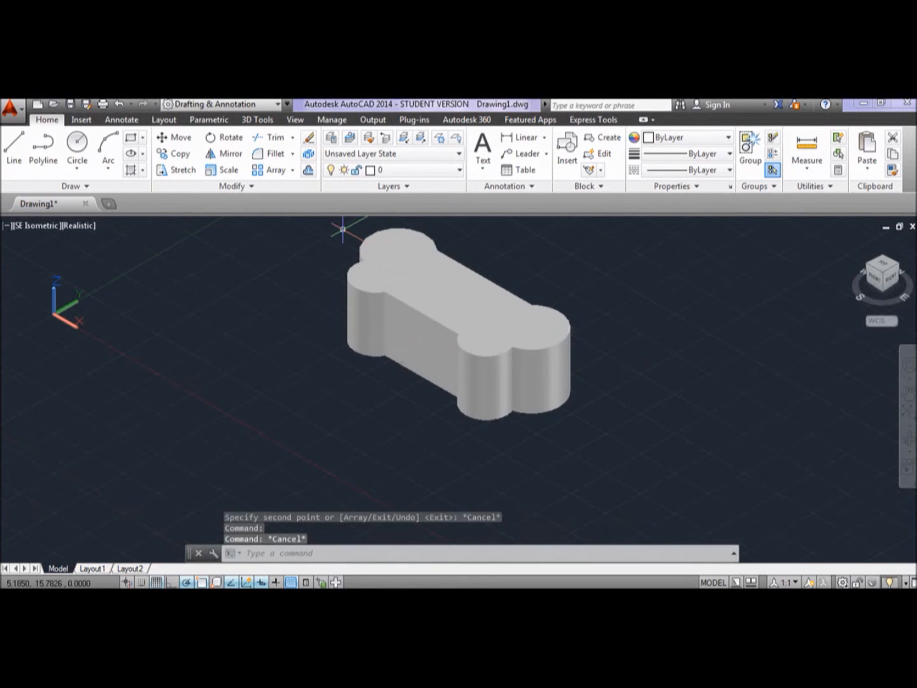
{"action": "left_click", "coordinate": [908, 394]}
{"action": "left_click_drag", "start_coordinate": [640, 335], "coordinate": [665, 403]}
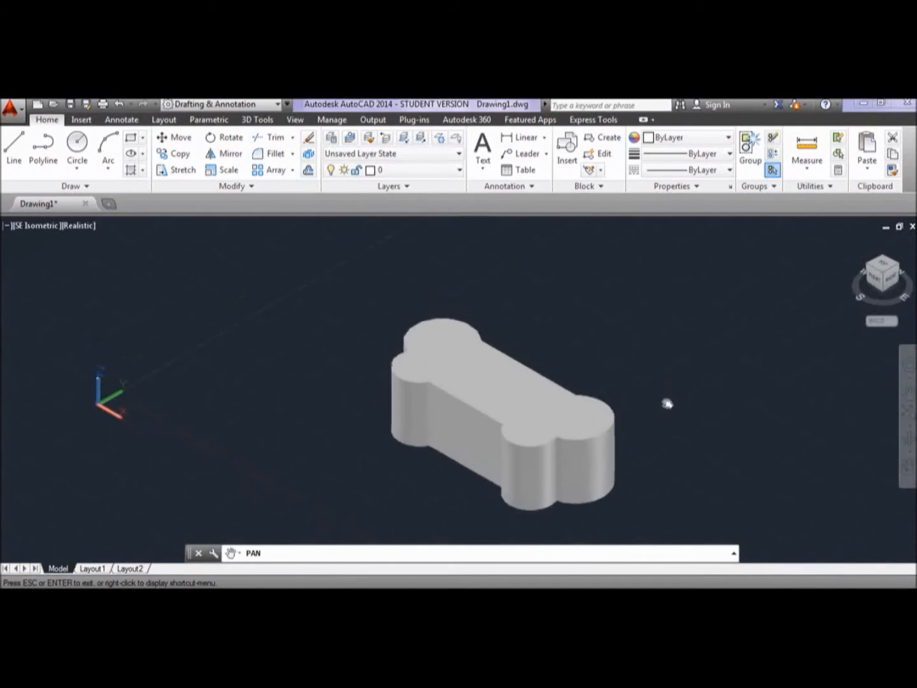
{"action": "key", "text": "Escape"}
{"action": "scroll", "coordinate": [624, 403], "scroll_direction": "down", "scroll_amount": 1}
{"action": "scroll", "coordinate": [621, 404], "scroll_direction": "up", "scroll_amount": 4}
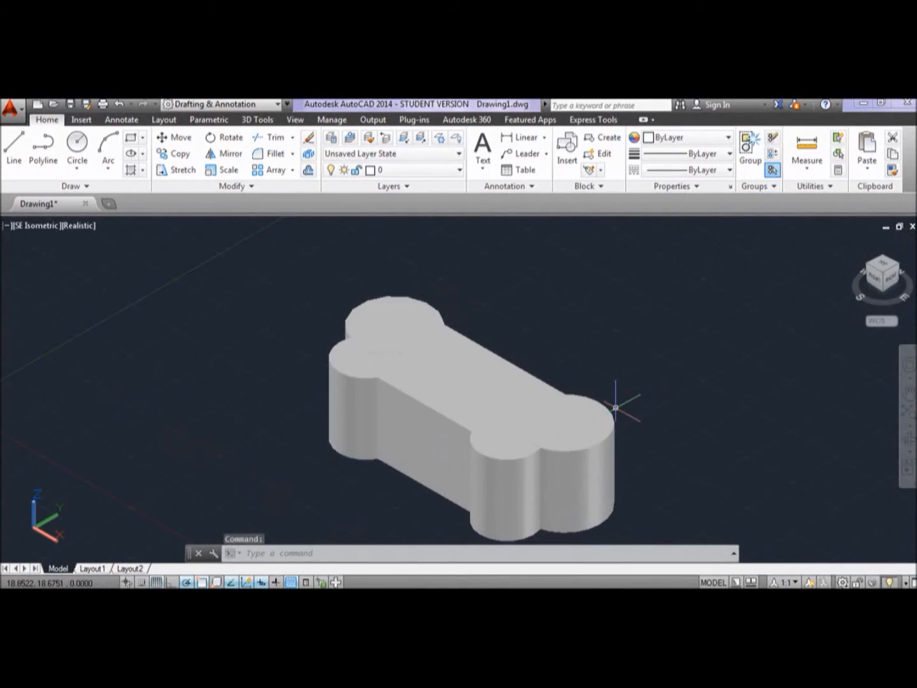
{"action": "scroll", "coordinate": [615, 406], "scroll_direction": "down", "scroll_amount": 2}
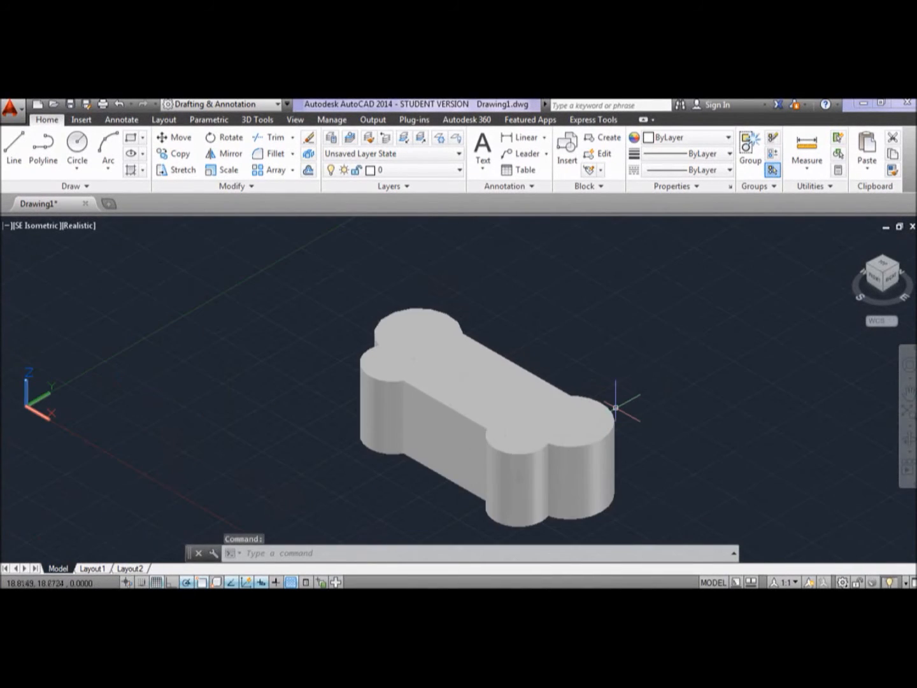
{"action": "left_click", "coordinate": [399, 323], "text": "ctrl"}
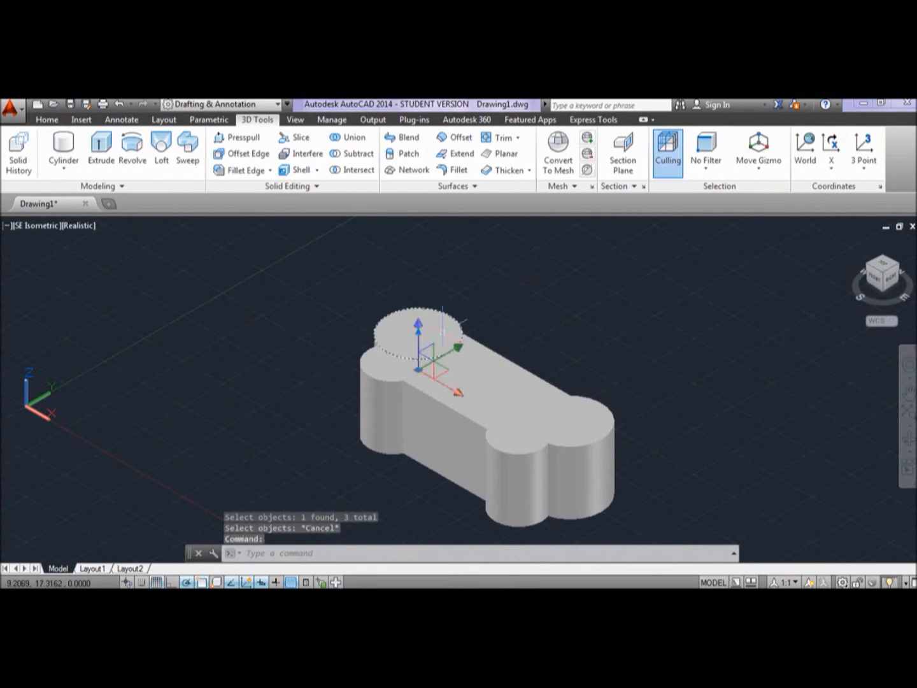
{"action": "left_click", "coordinate": [593, 420], "text": "ctrl"}
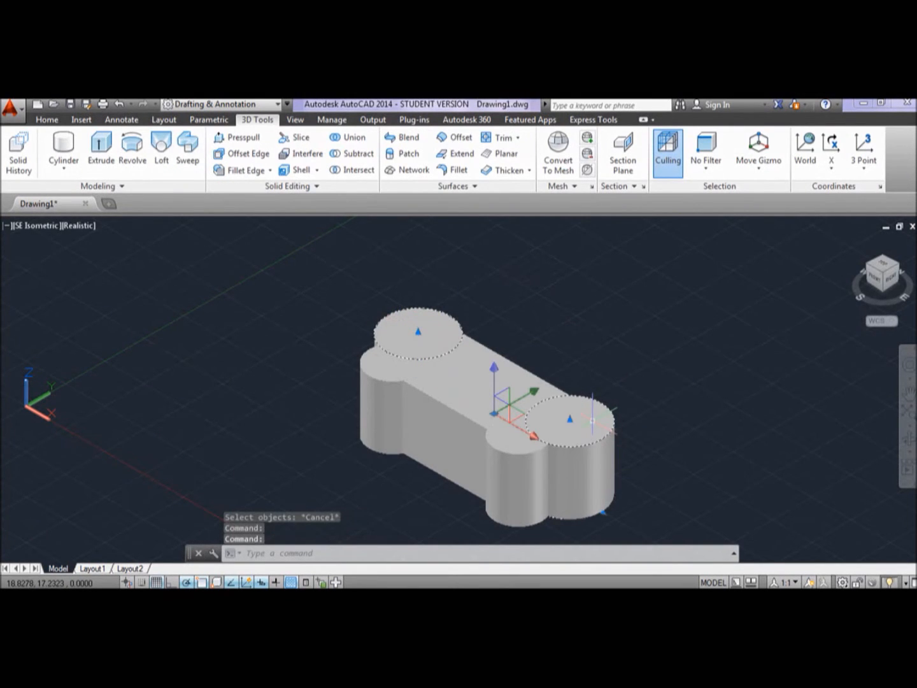
{"action": "left_click", "coordinate": [48, 119]}
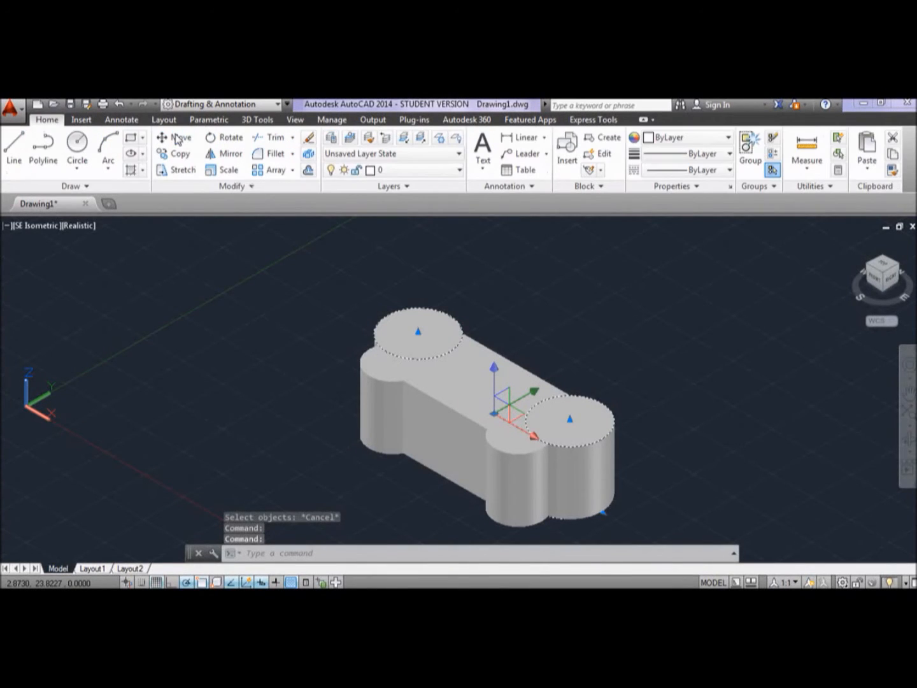
{"action": "left_click", "coordinate": [662, 139]}
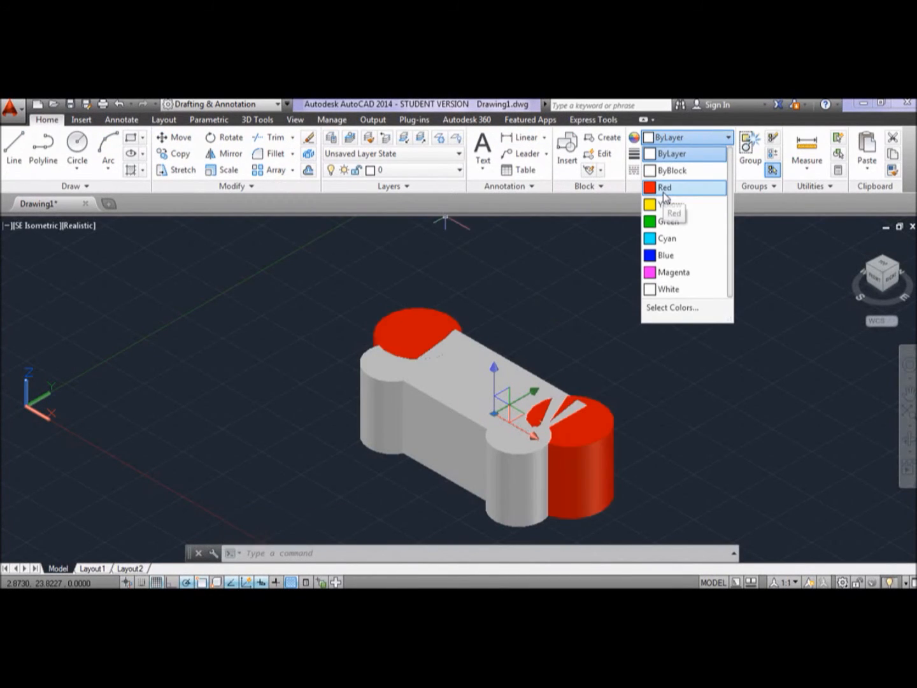
{"action": "left_click", "coordinate": [664, 188]}
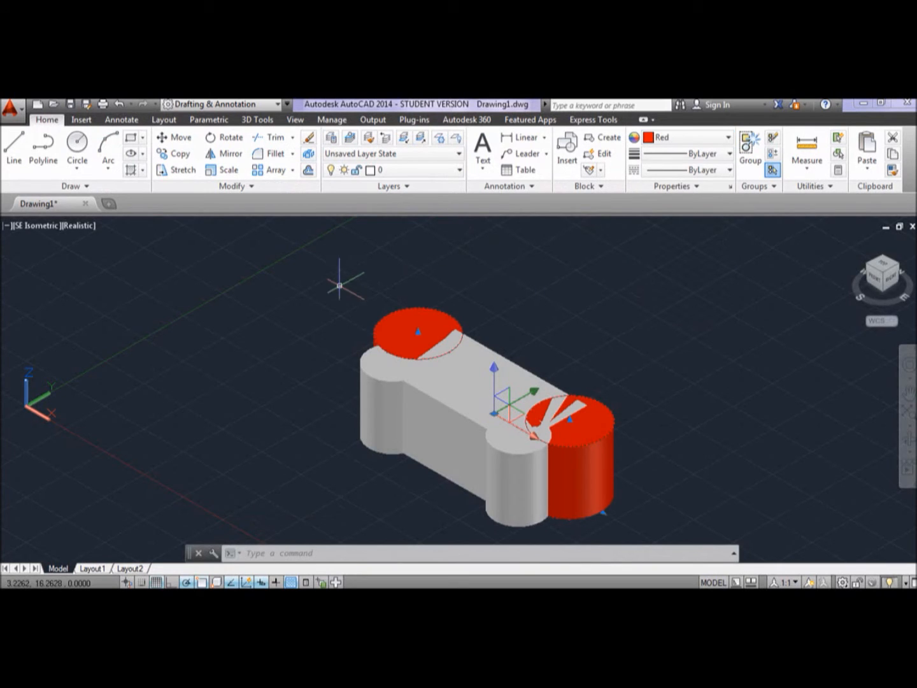
{"action": "key", "text": "Escape"}
{"action": "key", "text": "Escape"}
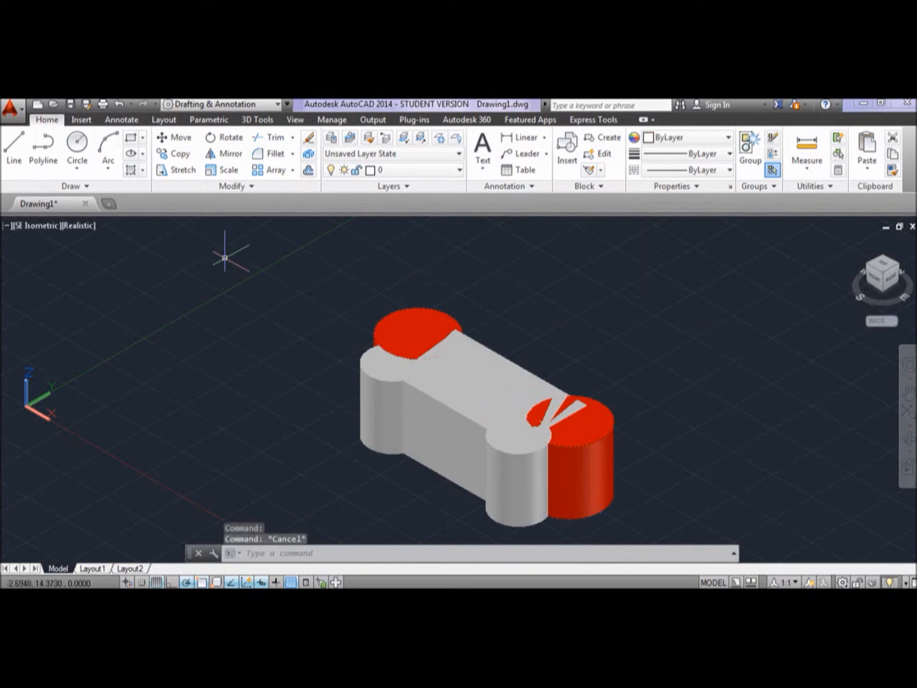
Change the colour of the two small side cylinders to Yellow
{"action": "left_click", "coordinate": [390, 382], "text": "ctrl"}
{"action": "left_click", "coordinate": [520, 440], "text": "ctrl"}
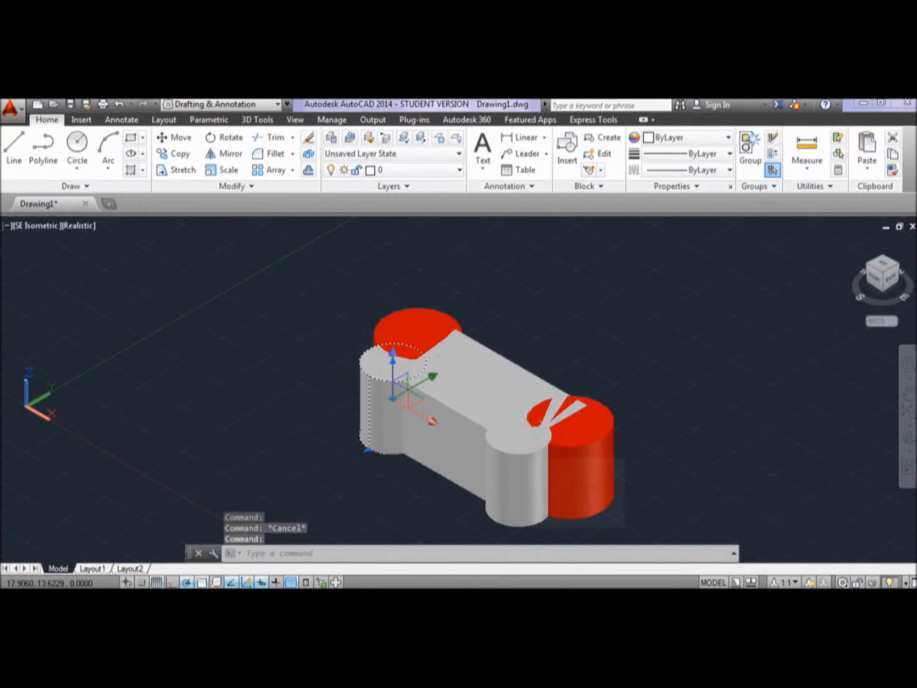
{"action": "left_click", "coordinate": [520, 444]}
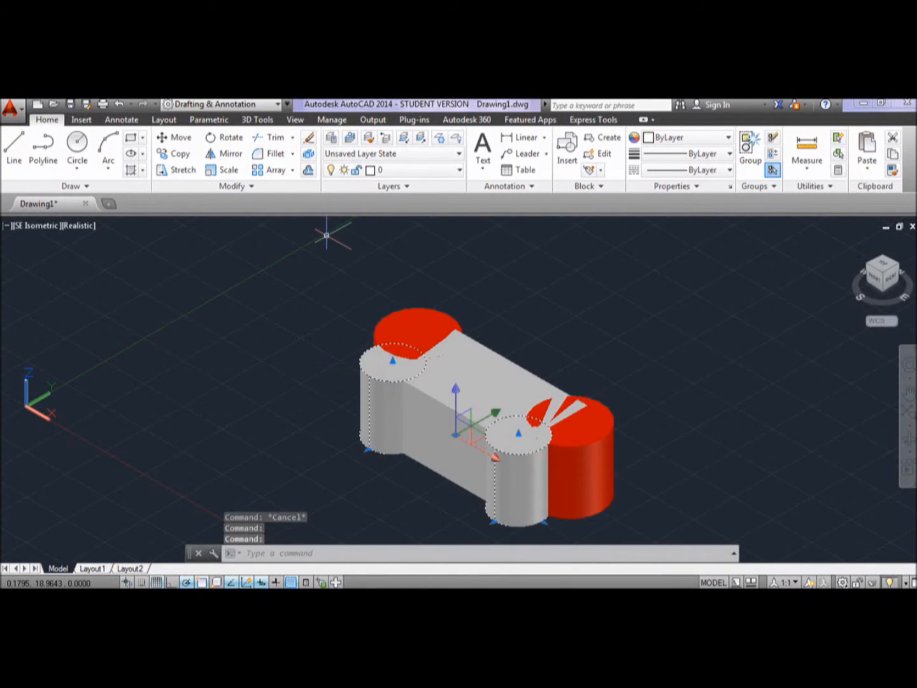
{"action": "left_click", "coordinate": [662, 138]}
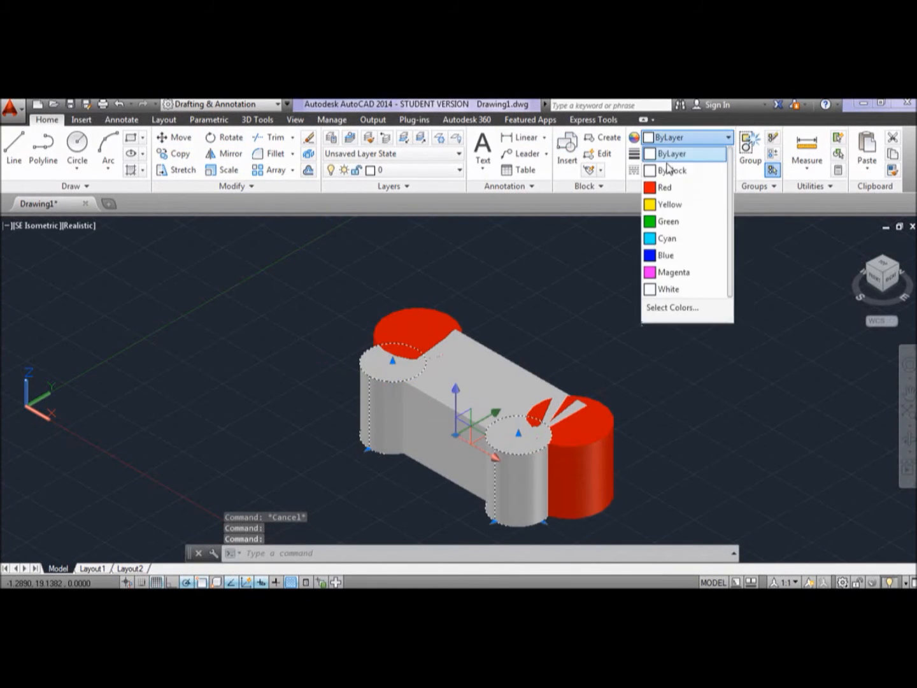
{"action": "left_click", "coordinate": [666, 204]}
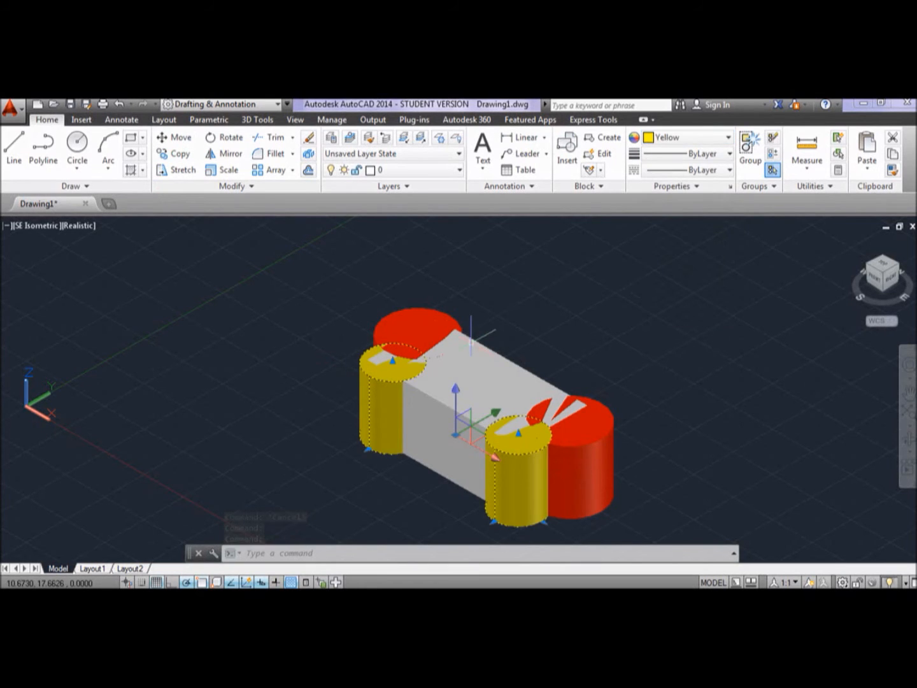
Lower the top face of the grey box by about 0.22 along Z
{"action": "left_click", "coordinate": [909, 394]}
{"action": "left_click_drag", "start_coordinate": [708, 424], "coordinate": [762, 403]}
{"action": "key", "text": "Escape"}
{"action": "scroll", "coordinate": [746, 402], "scroll_direction": "up", "scroll_amount": 3}
{"action": "scroll", "coordinate": [746, 402], "scroll_direction": "down", "scroll_amount": 4}
{"action": "scroll", "coordinate": [745, 402], "scroll_direction": "up", "scroll_amount": 3}
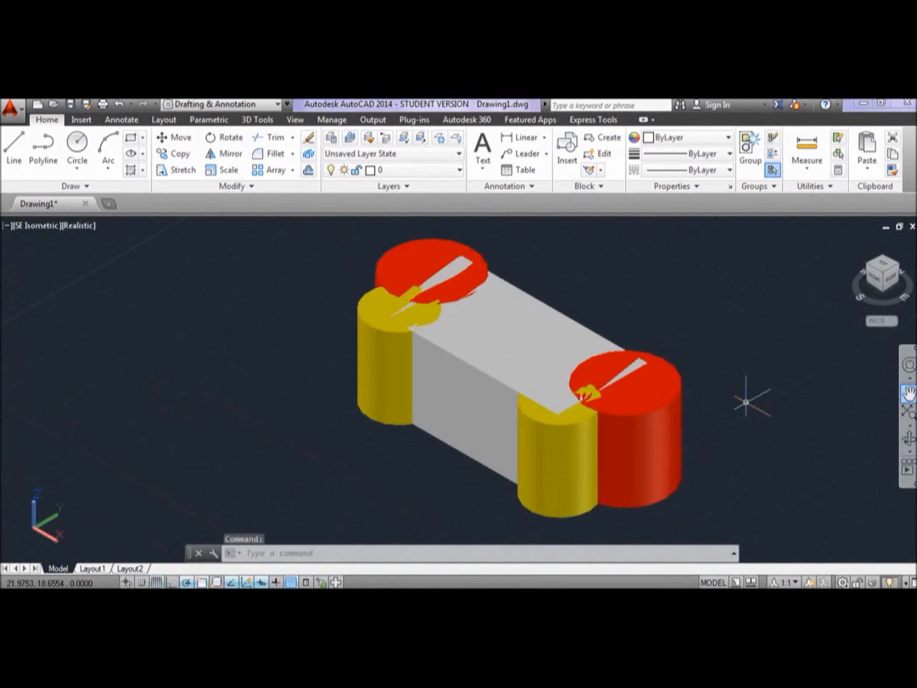
{"action": "scroll", "coordinate": [745, 402], "scroll_direction": "down", "scroll_amount": 1}
{"action": "scroll", "coordinate": [746, 402], "scroll_direction": "up", "scroll_amount": 2}
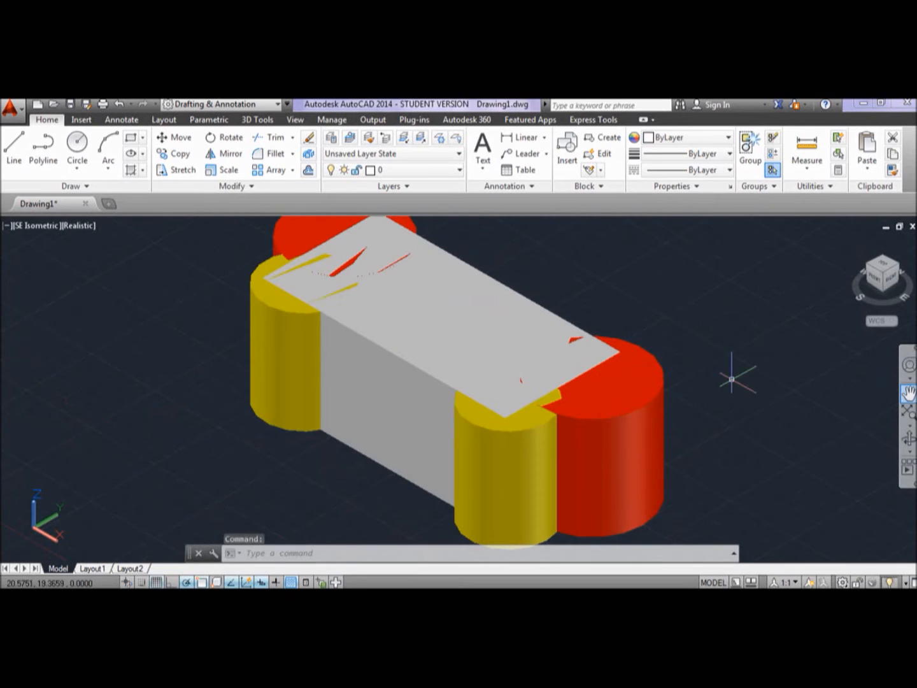
{"action": "left_click", "coordinate": [587, 324]}
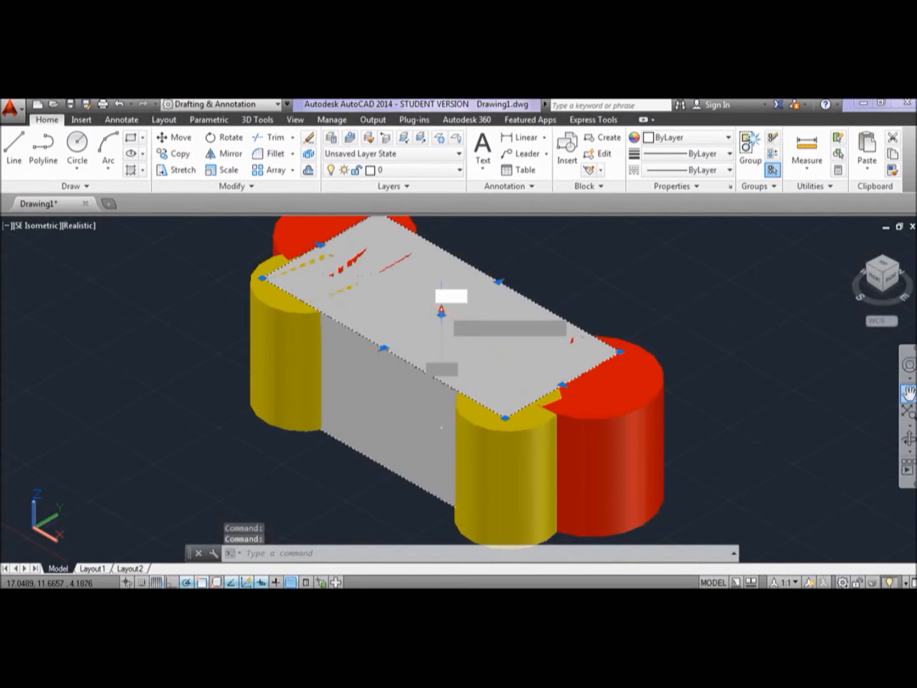
{"action": "left_click", "coordinate": [440, 310]}
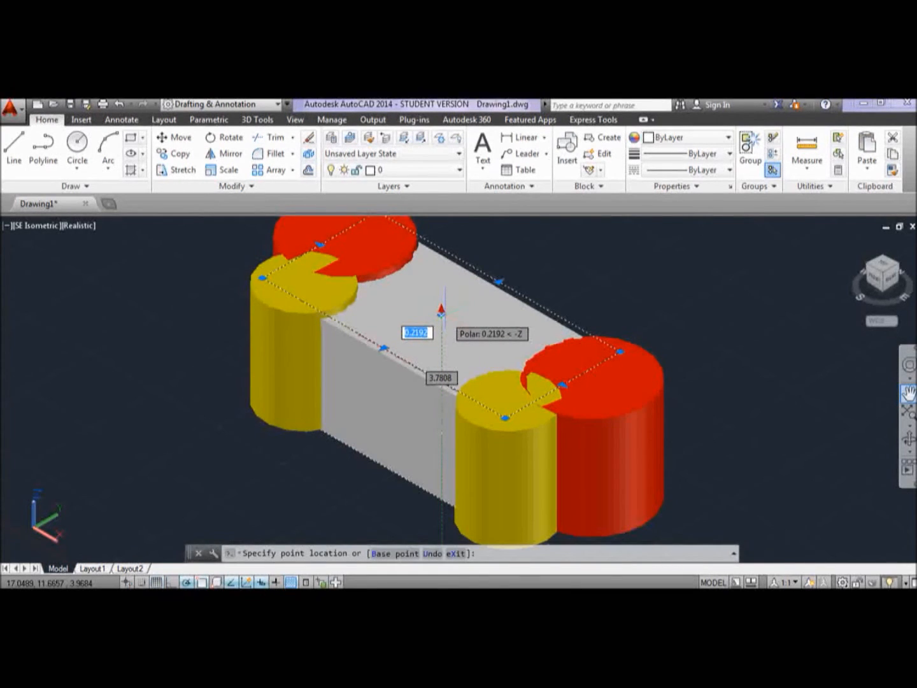
{"action": "key", "text": "Return"}
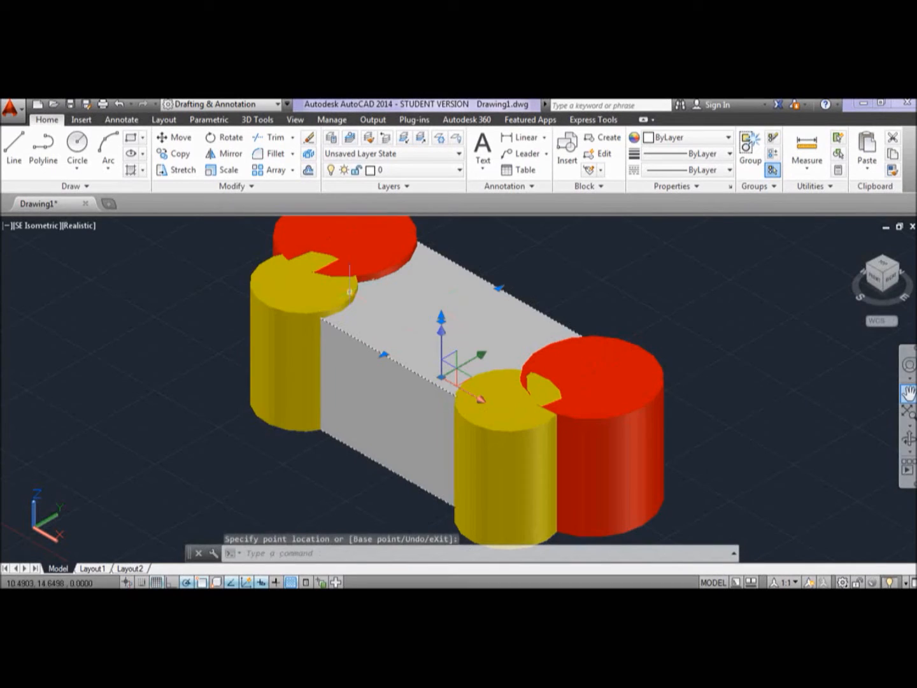
Shift the yellow cylinder at the far end of the box slightly along the X direction, towards the other yellow one
{"action": "left_click", "coordinate": [323, 292]}
{"action": "left_click", "coordinate": [319, 297]}
{"action": "left_click_drag", "start_coordinate": [319, 297], "coordinate": [329, 302]}
{"action": "left_click", "coordinate": [321, 297]}
{"action": "key", "text": "Escape"}
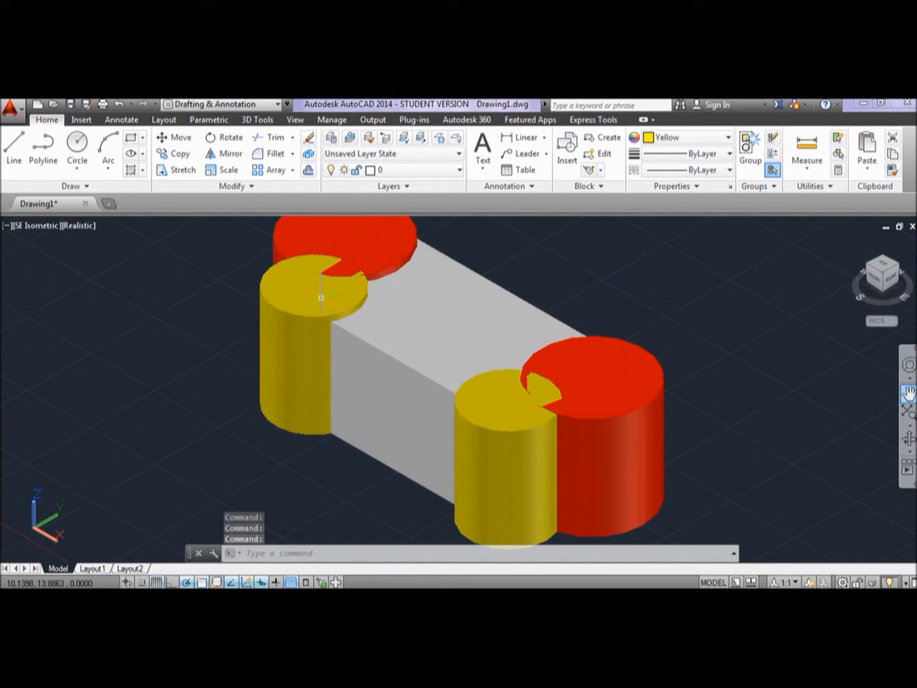
Nudge the yellow cylinder at the near end of the box slightly farther in towards the box
{"action": "left_click", "coordinate": [482, 398]}
{"action": "left_click_drag", "start_coordinate": [487, 392], "coordinate": [481, 378]}
{"action": "left_click", "coordinate": [480, 378]}
{"action": "left_click_drag", "start_coordinate": [478, 378], "coordinate": [482, 385]}
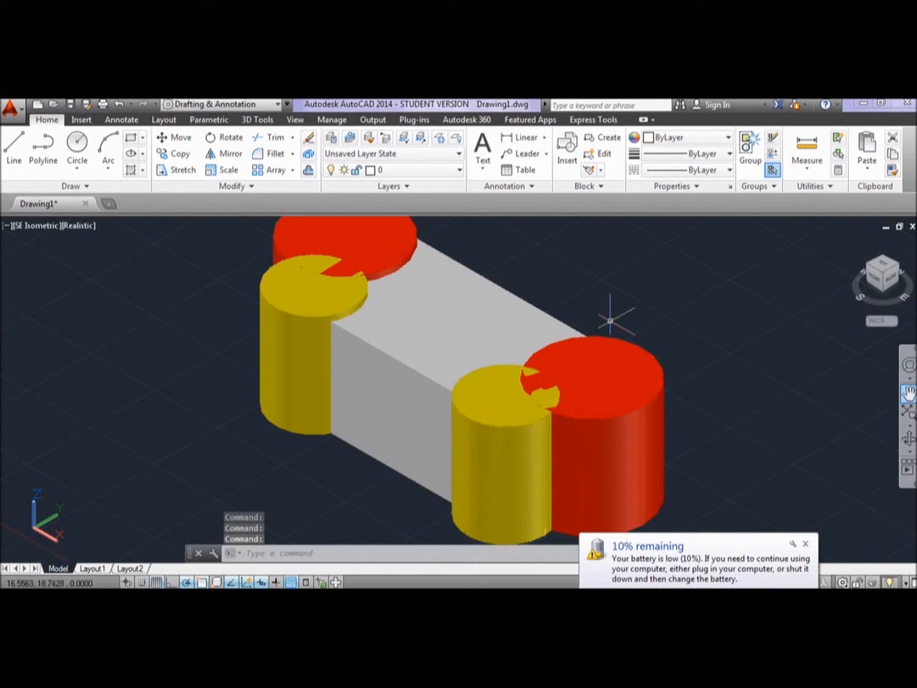
Move the near yellow cylinder slightly upward along Z so that its top sits above the neighbouring red cylinder
{"action": "left_click", "coordinate": [501, 403]}
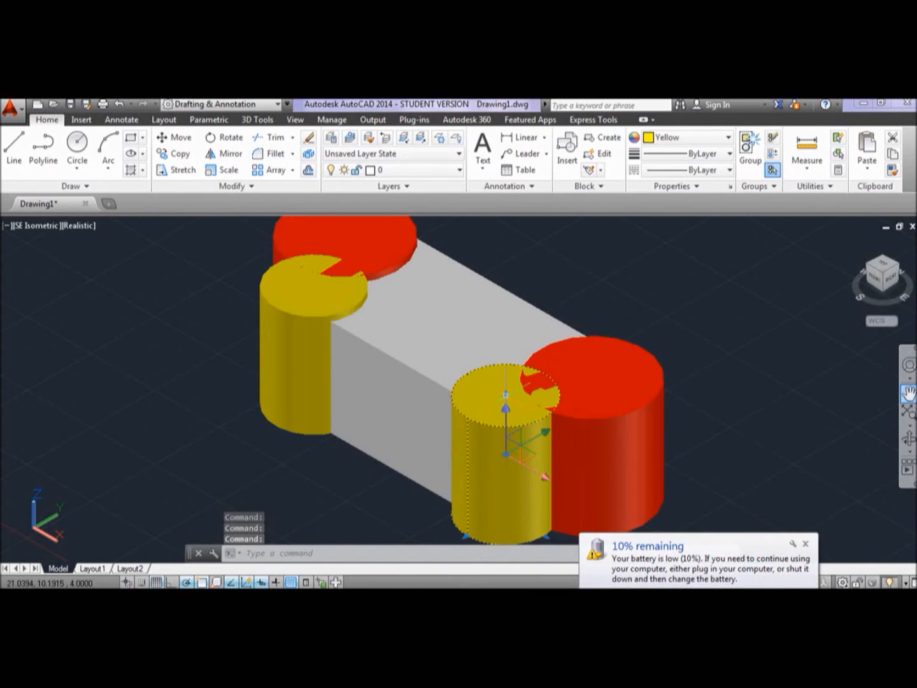
{"action": "left_click", "coordinate": [505, 394]}
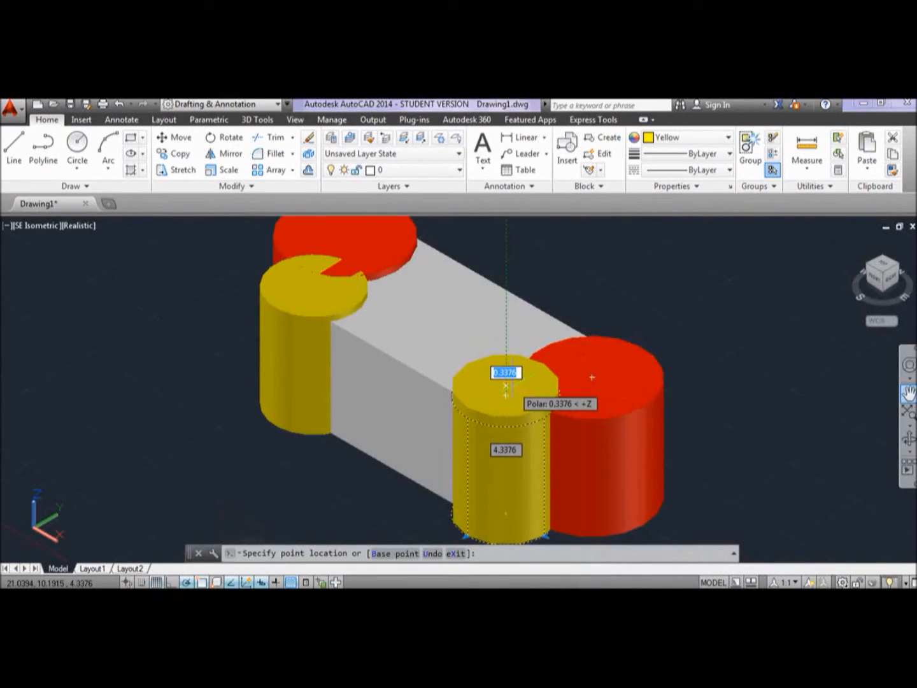
{"action": "key", "text": "Escape"}
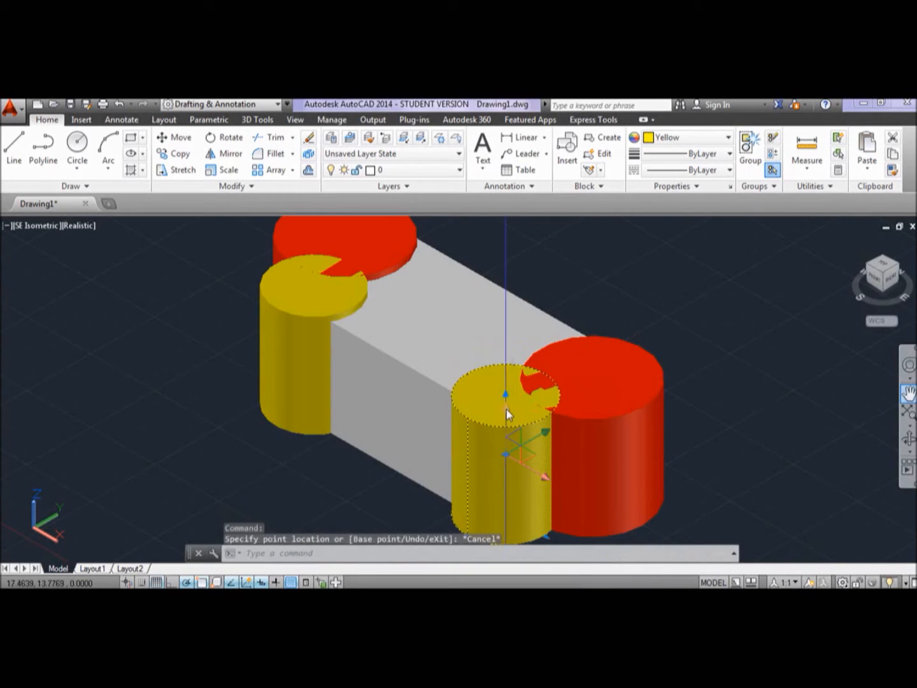
{"action": "left_click", "coordinate": [506, 410]}
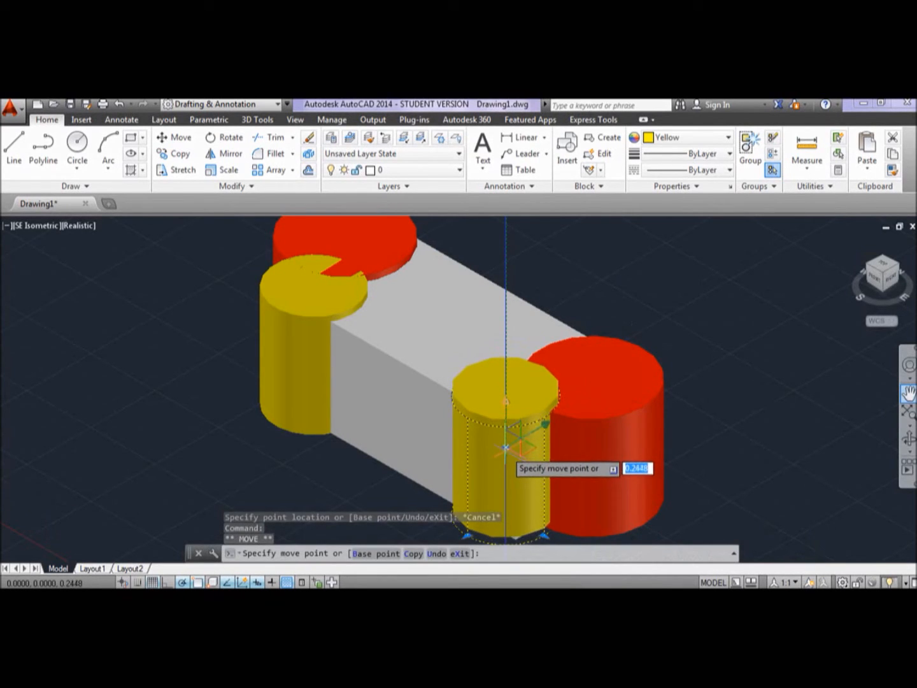
{"action": "left_click", "coordinate": [505, 452]}
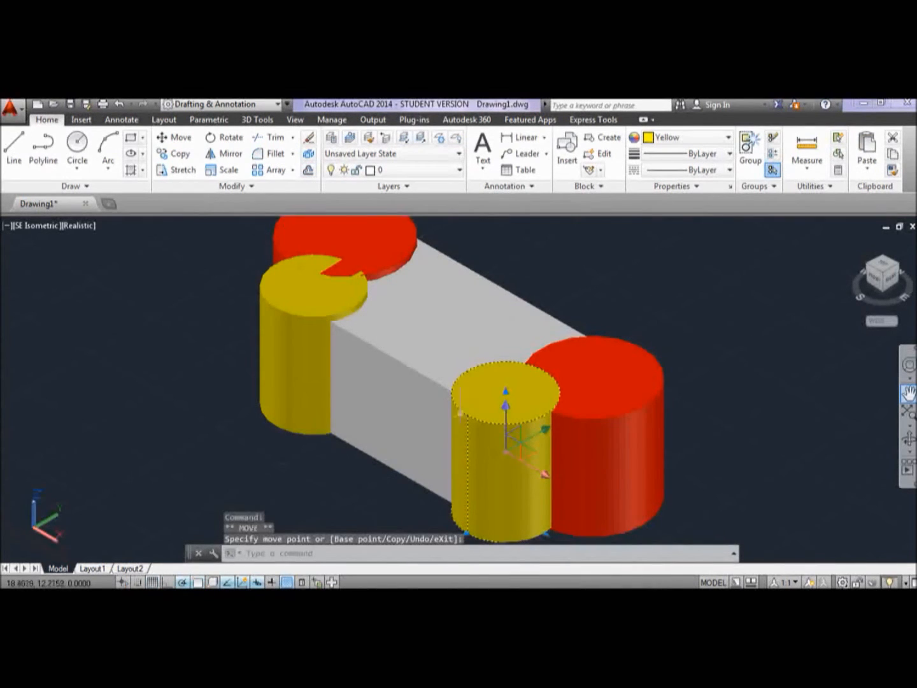
{"action": "left_click", "coordinate": [334, 295]}
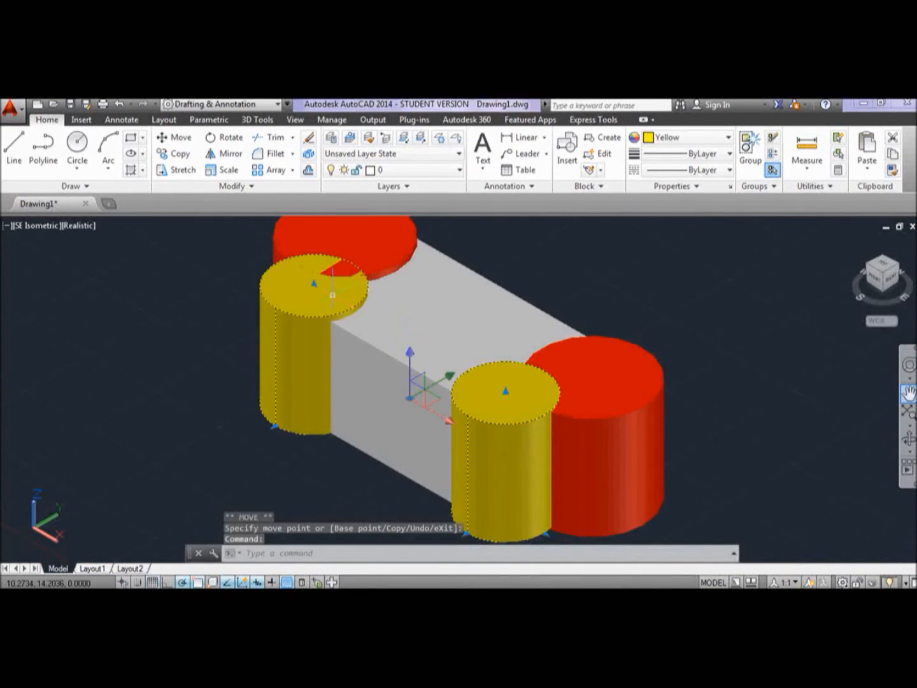
{"action": "left_click", "coordinate": [411, 352]}
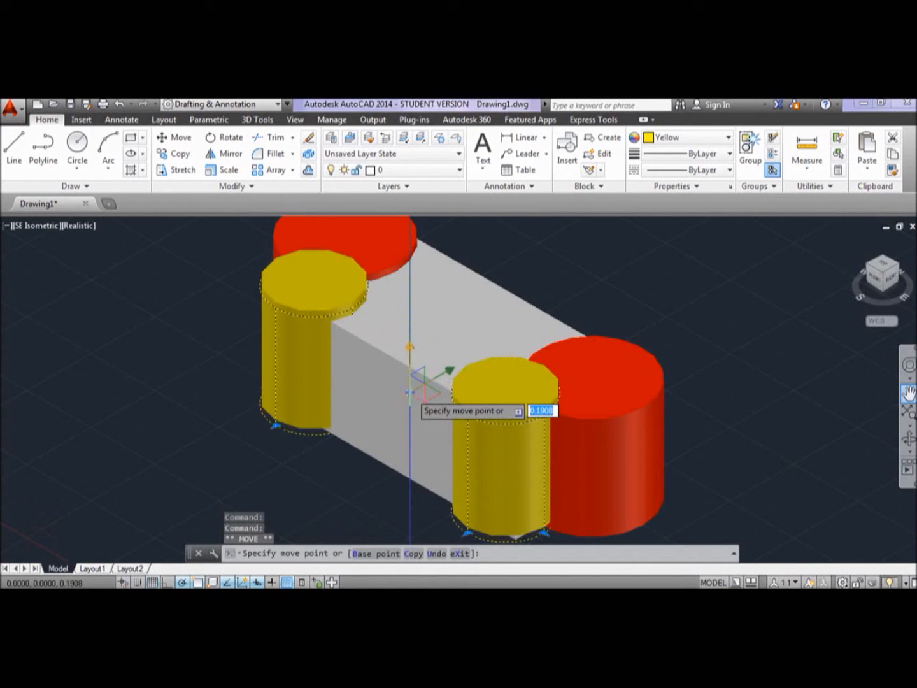
{"action": "key", "text": "Escape"}
{"action": "key", "text": "Escape"}
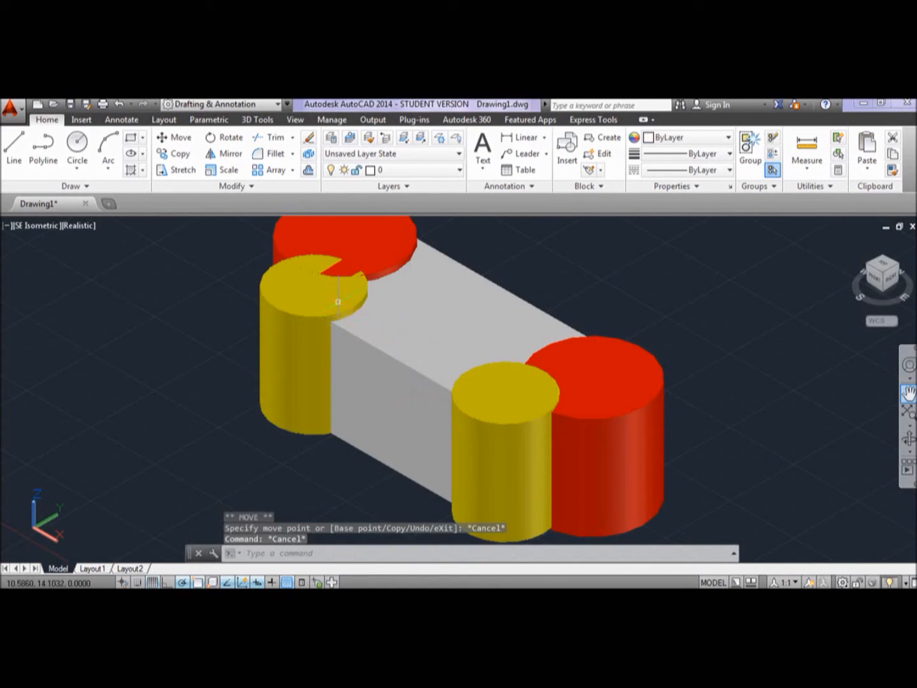
Raise the yellow cylinder at the far end of the box slightly along Z so that its top clears the neighbouring red cylinder
{"action": "left_click", "coordinate": [338, 301]}
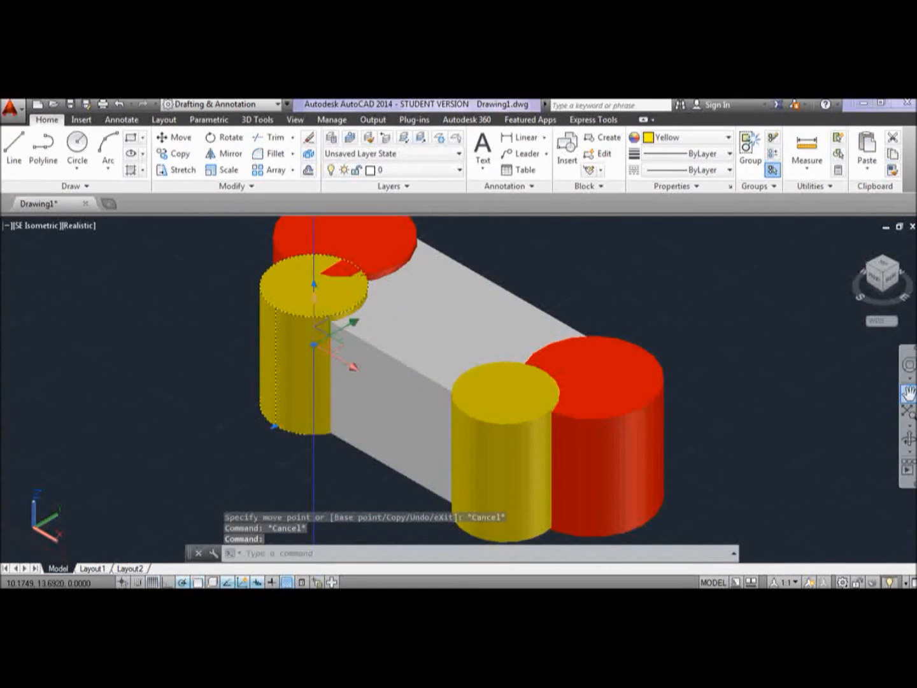
{"action": "left_click", "coordinate": [314, 298]}
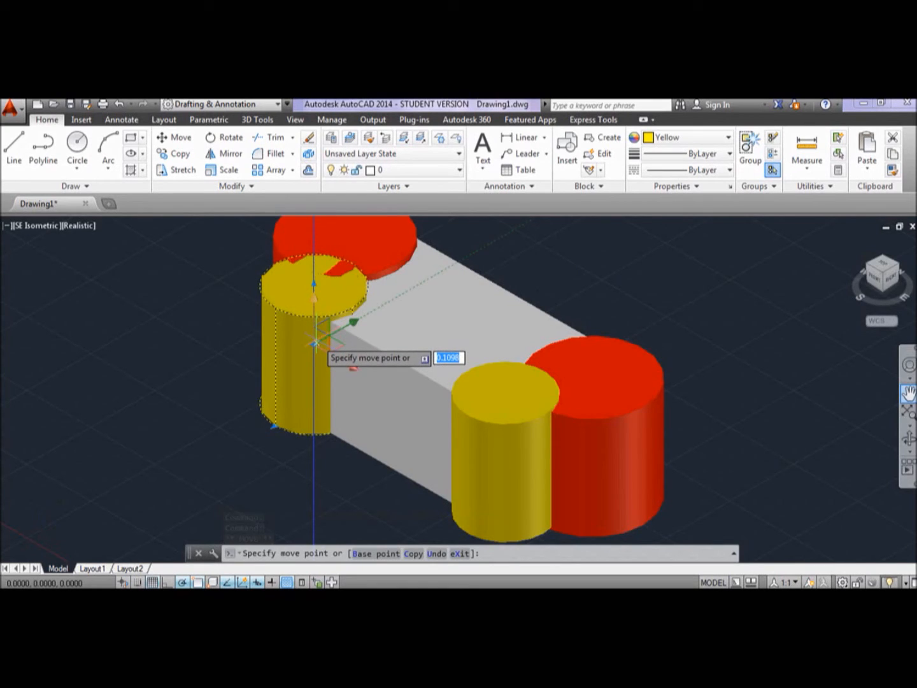
{"action": "left_click", "coordinate": [314, 338]}
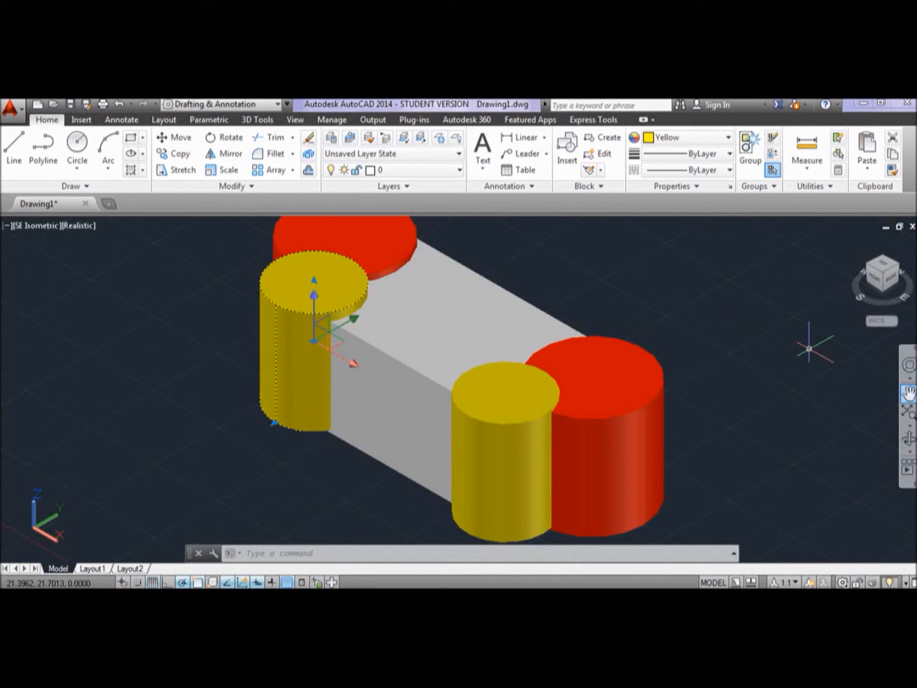
{"action": "left_click", "coordinate": [441, 342]}
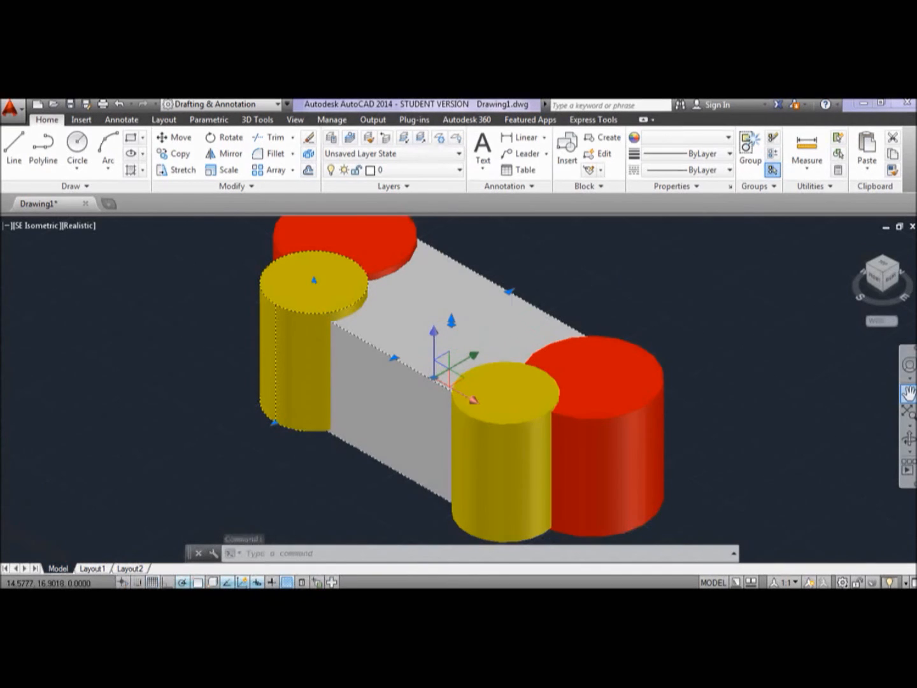
{"action": "scroll", "coordinate": [577, 325], "scroll_direction": "down", "scroll_amount": 2}
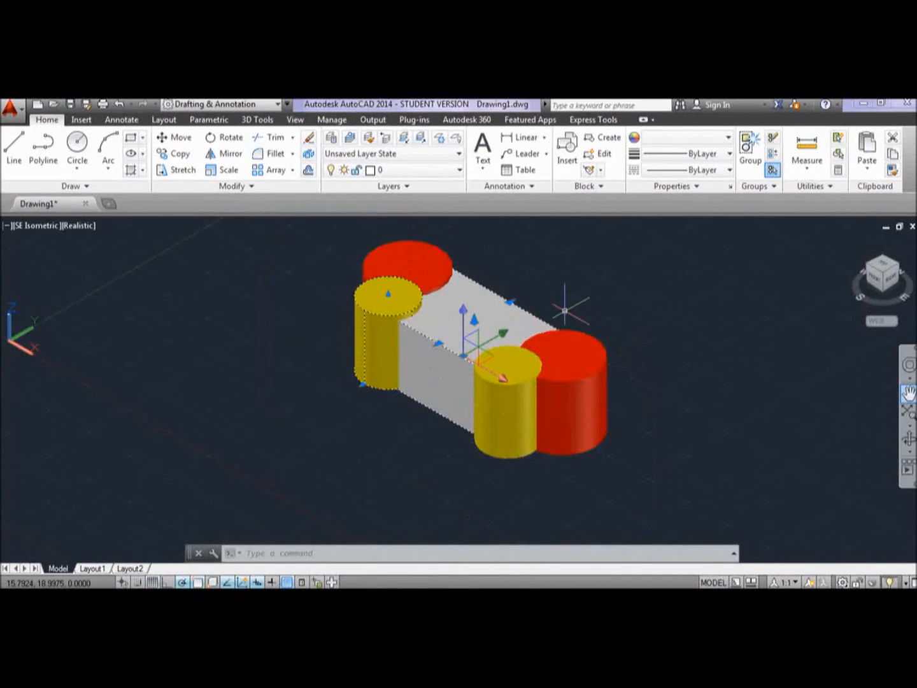
{"action": "key", "text": "Escape"}
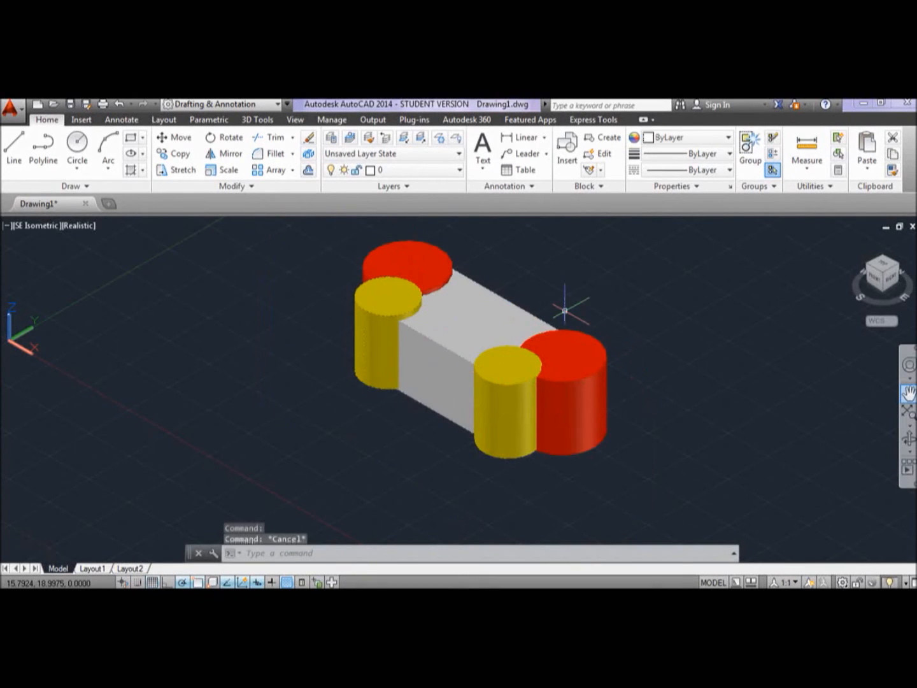
Move the red and yellow cylinders at the near end of the box together along X, in towards the far pair
{"action": "left_click", "coordinate": [523, 314]}
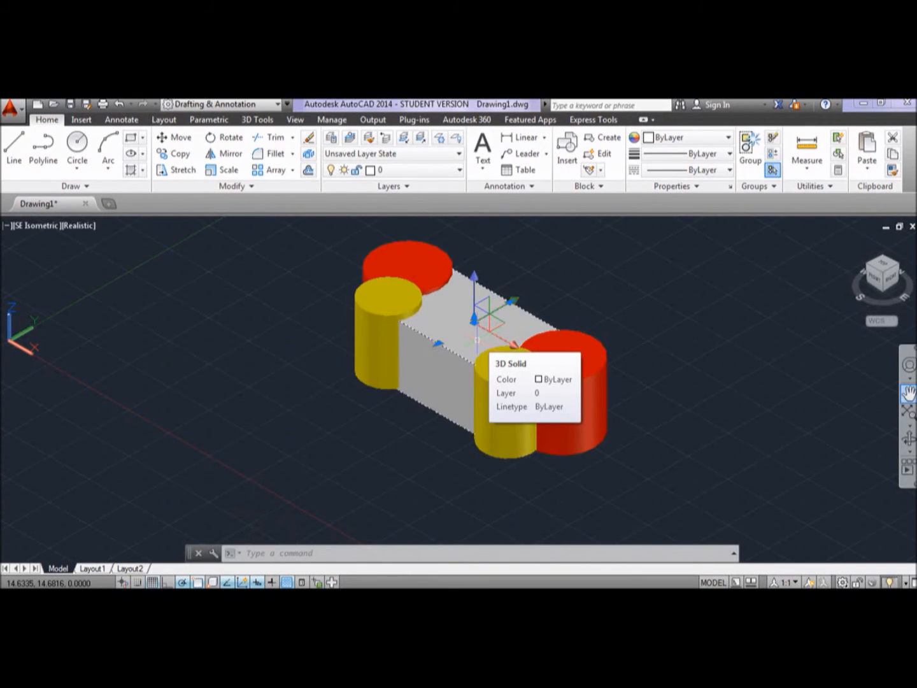
{"action": "left_click", "coordinate": [558, 372]}
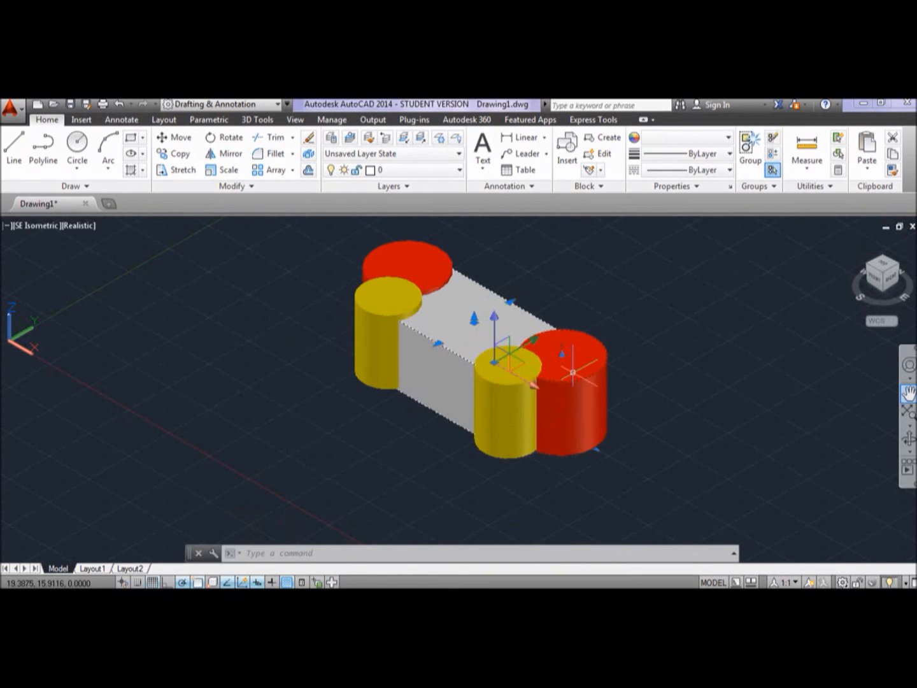
{"action": "left_click", "coordinate": [506, 380]}
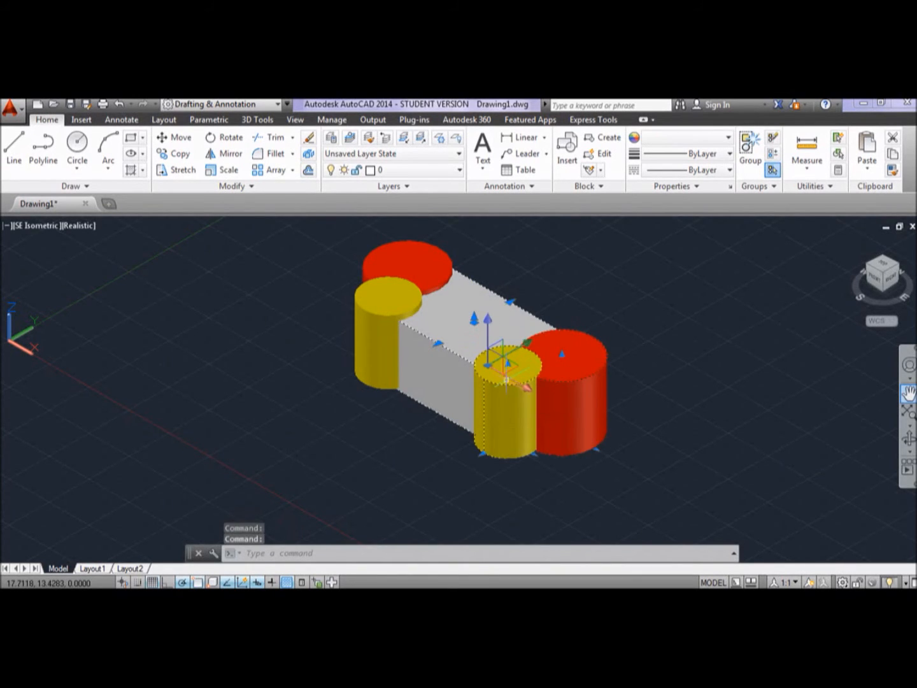
{"action": "key", "text": "Escape"}
{"action": "left_click", "coordinate": [546, 365]}
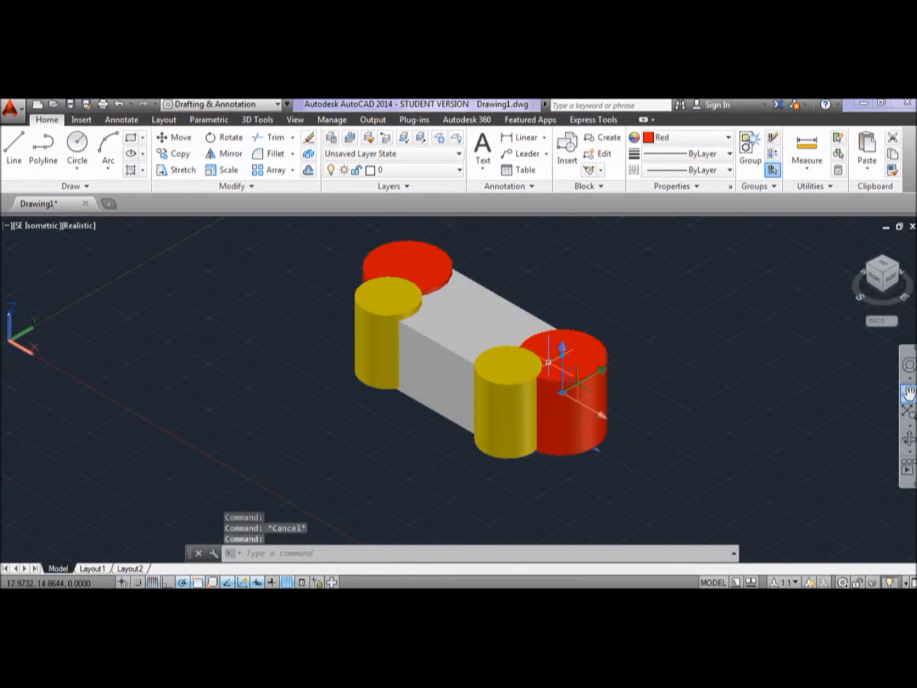
{"action": "left_click_drag", "start_coordinate": [587, 356], "coordinate": [566, 339]}
Shorten the grey box by about 1.55 along X by pulling its near corner back in between the moved cylinders
{"action": "left_click", "coordinate": [526, 382]}
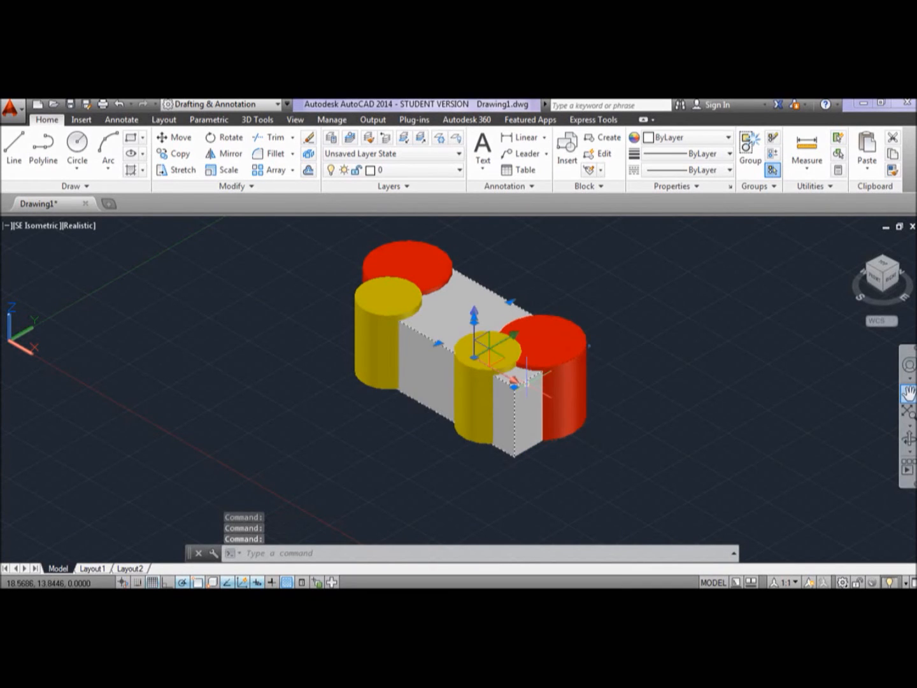
{"action": "left_click", "coordinate": [514, 386]}
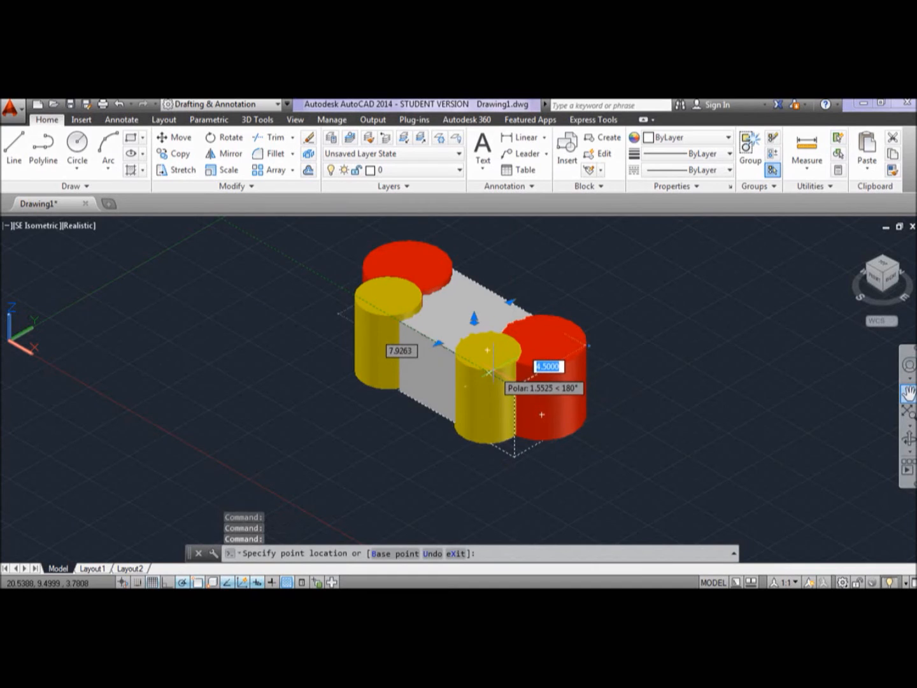
{"action": "left_click", "coordinate": [495, 371]}
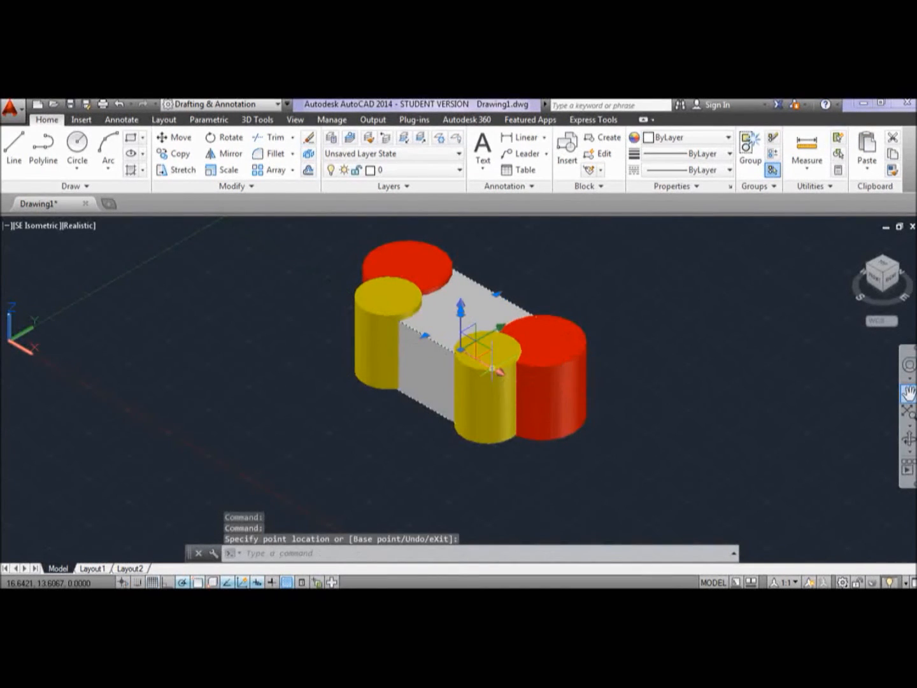
{"action": "key", "text": "Escape"}
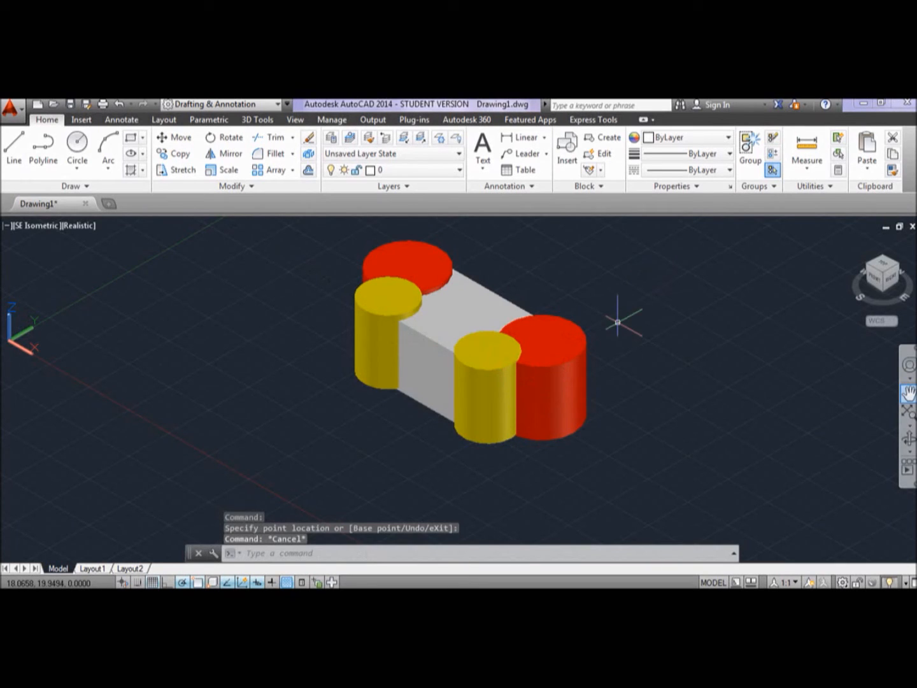
Examine the alignment of the cylinders and the box from the front, top, right and back views
{"action": "left_click", "coordinate": [875, 285]}
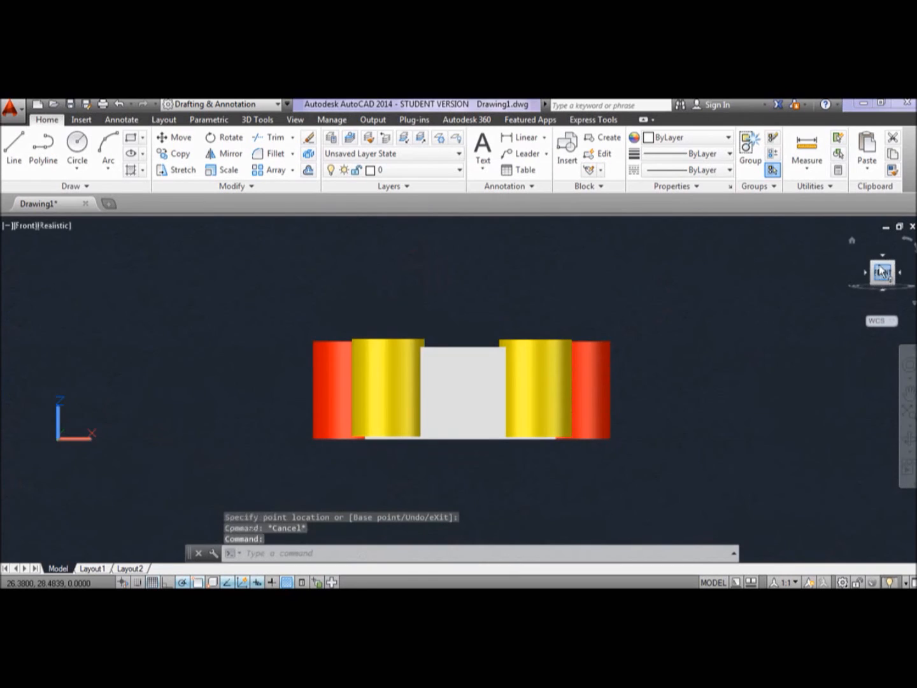
{"action": "left_click", "coordinate": [882, 258]}
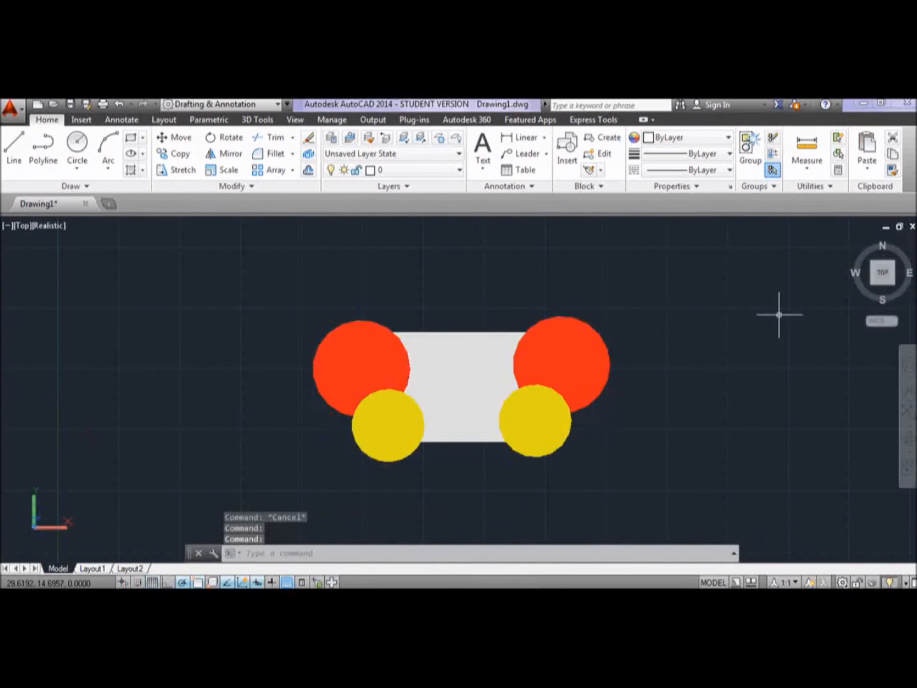
{"action": "scroll", "coordinate": [602, 410], "scroll_direction": "up", "scroll_amount": 2}
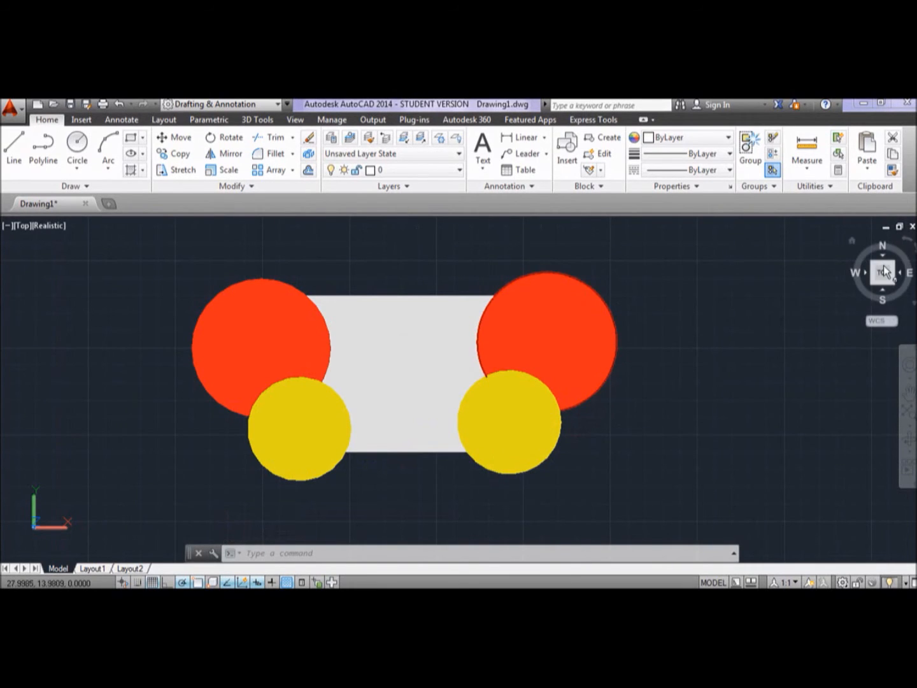
{"action": "left_click", "coordinate": [902, 270]}
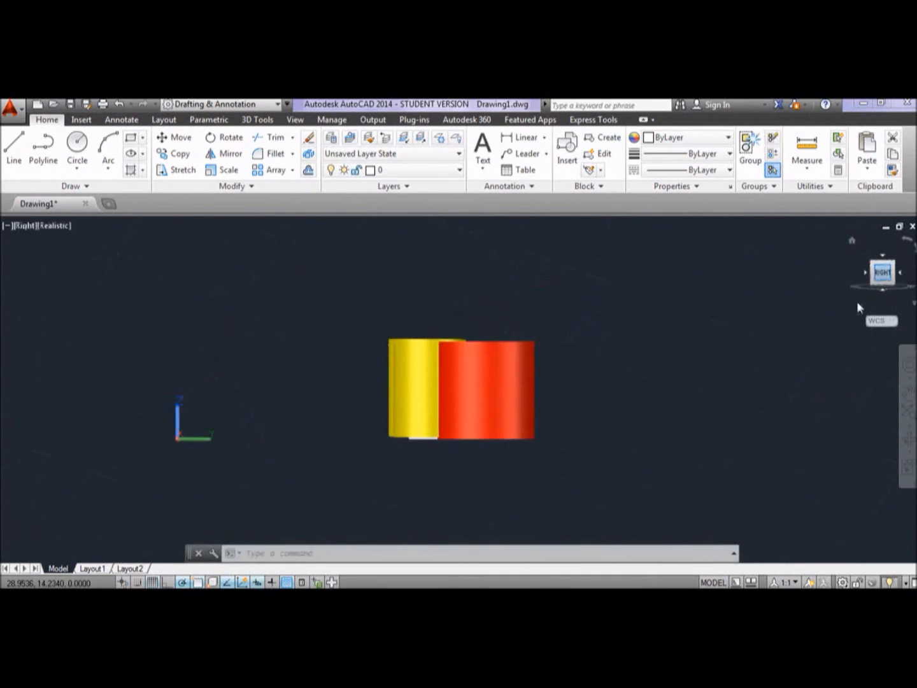
{"action": "left_click", "coordinate": [901, 274]}
{"action": "left_click", "coordinate": [901, 274]}
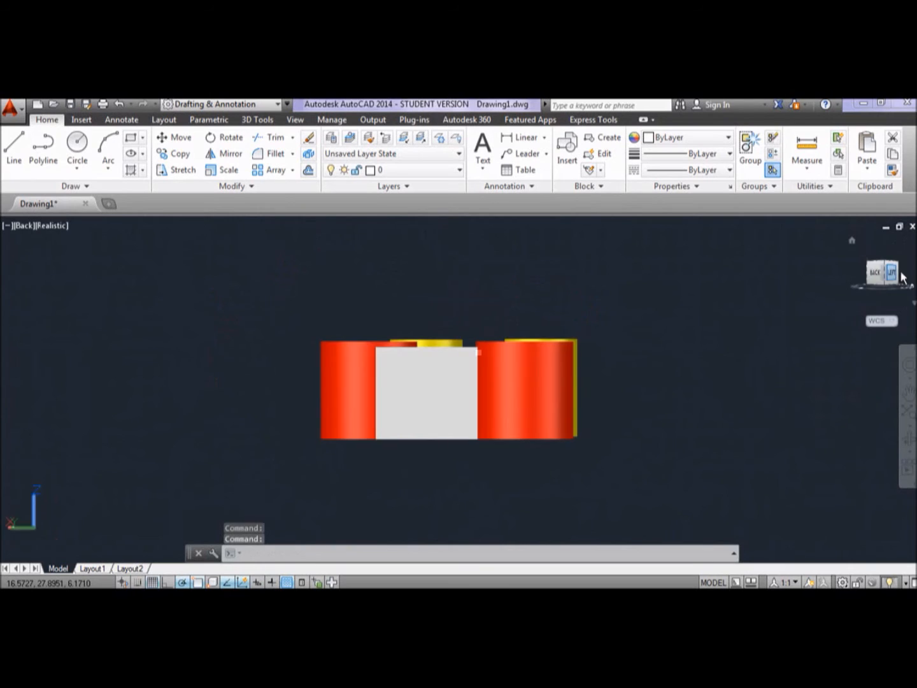
{"action": "left_click", "coordinate": [901, 274]}
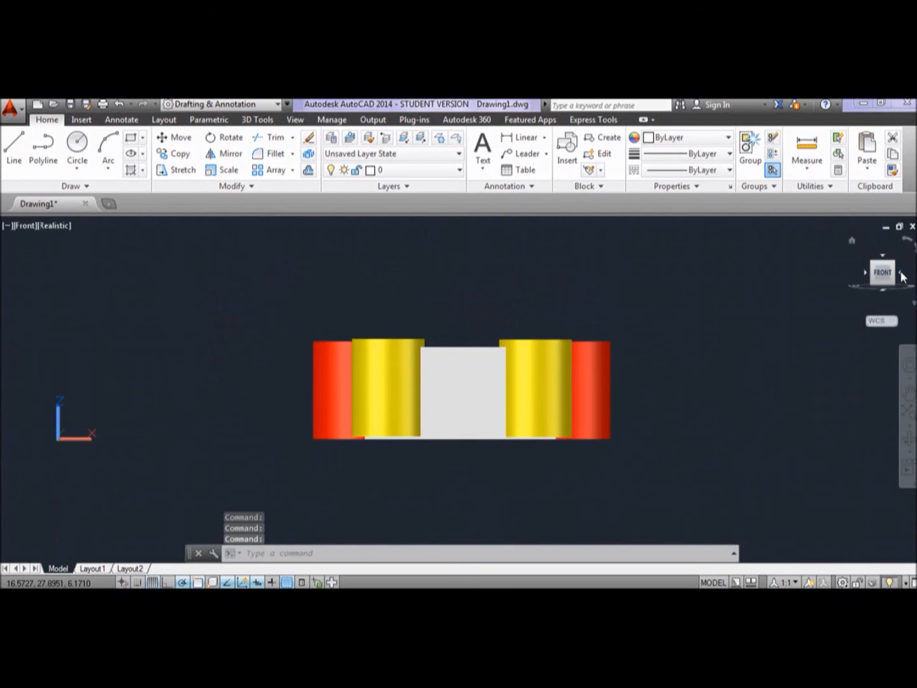
In the left view, shift the farther red and yellow cylinders along Y so that each lines up with its nearer counterpart
{"action": "left_click", "coordinate": [868, 274]}
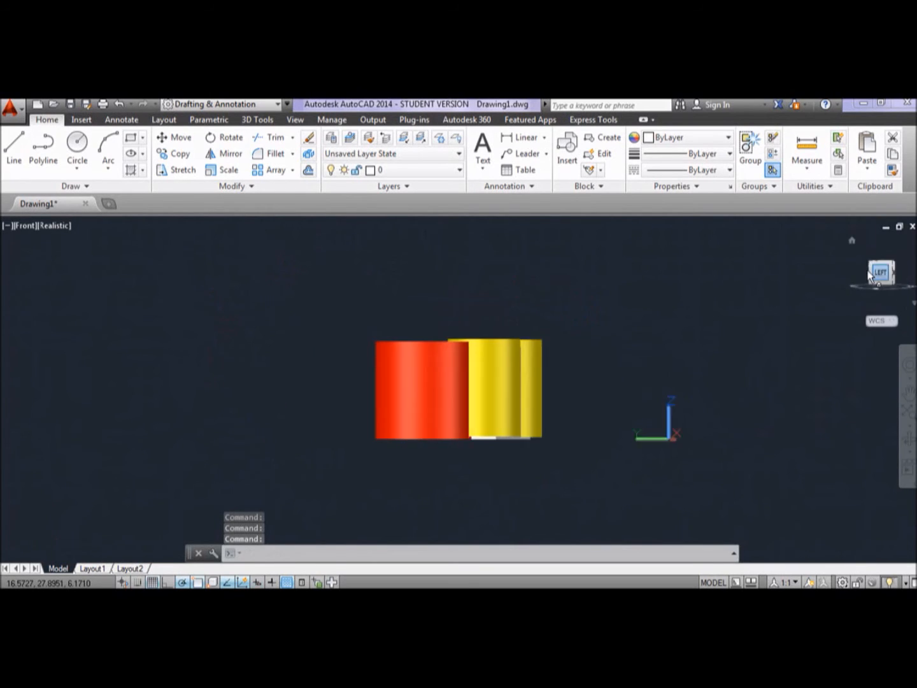
{"action": "scroll", "coordinate": [385, 442], "scroll_direction": "up", "scroll_amount": 2}
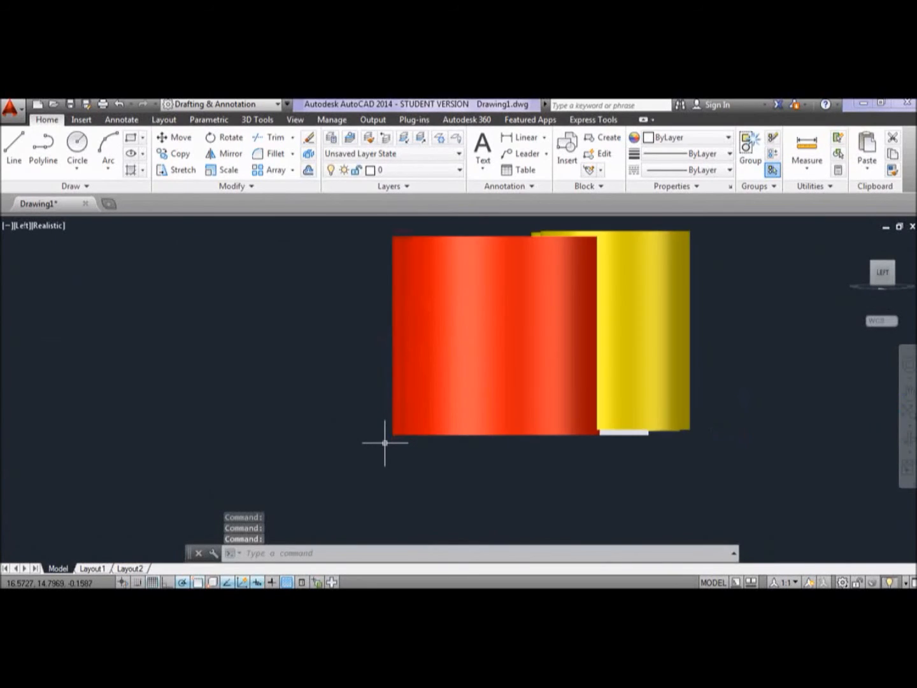
{"action": "left_click", "coordinate": [397, 385]}
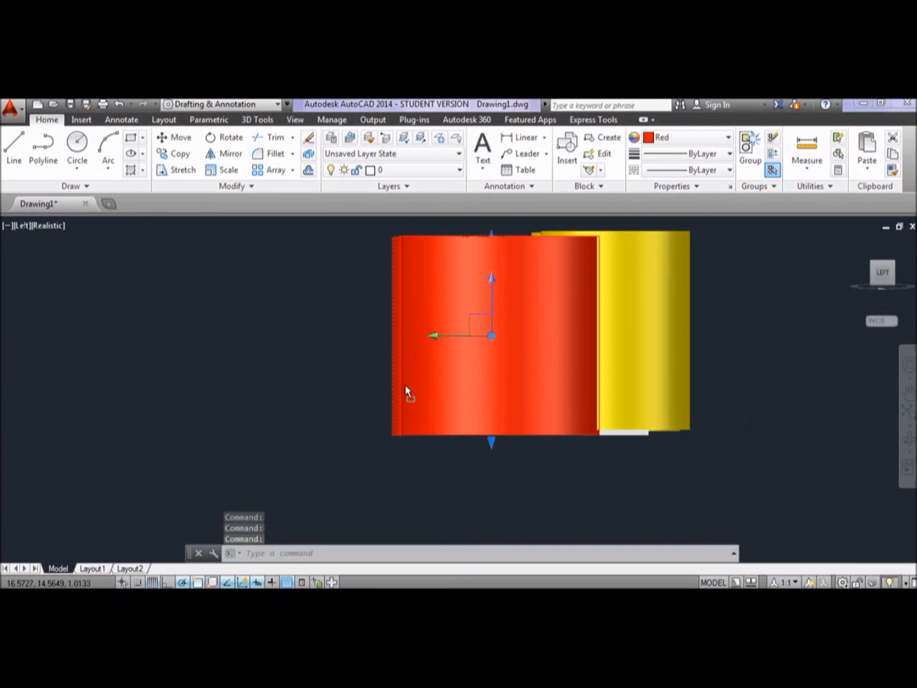
{"action": "key", "text": "Escape"}
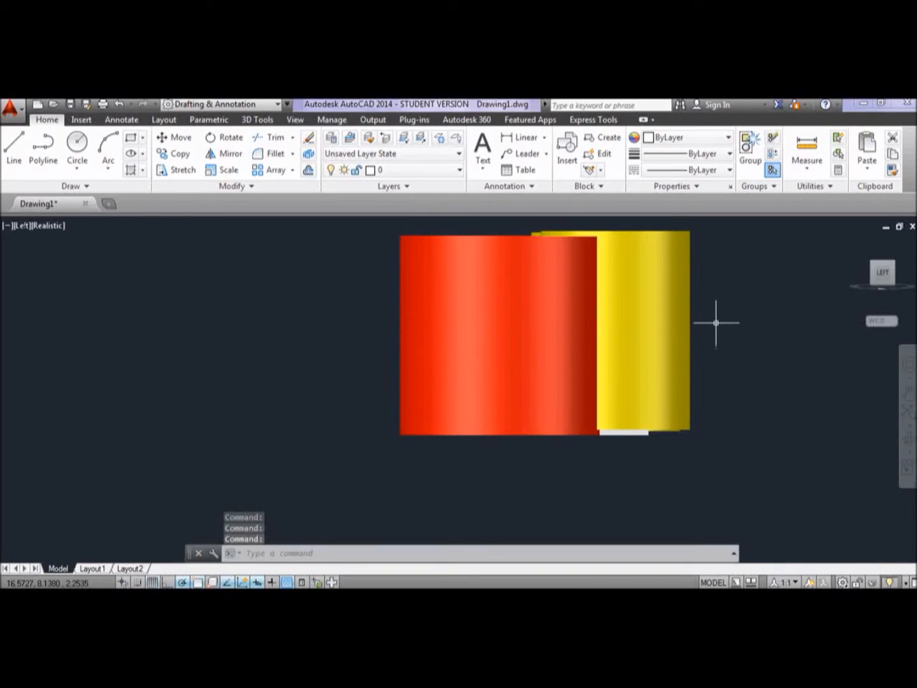
{"action": "left_click", "coordinate": [536, 234]}
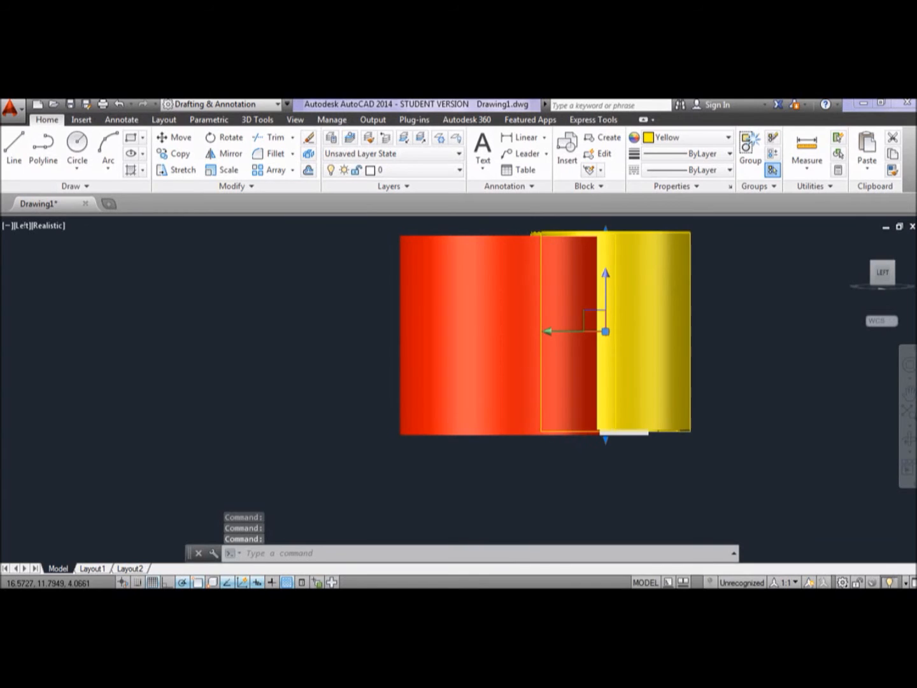
{"action": "key", "text": "Escape"}
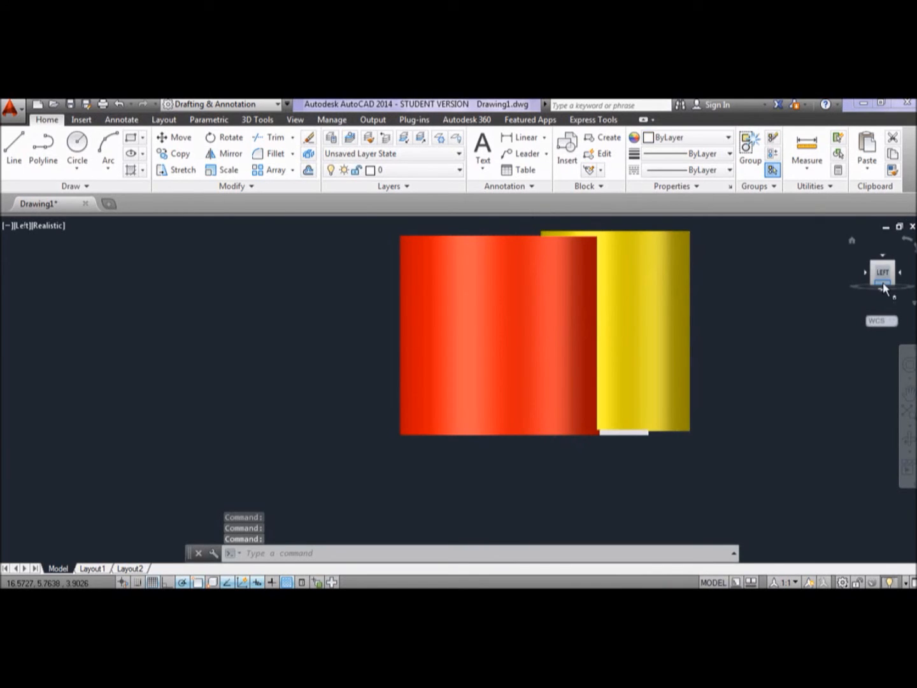
Check the aligned model from the top, set the visual style to Conceptual and orbit to a raised view from the front
{"action": "left_click", "coordinate": [902, 278]}
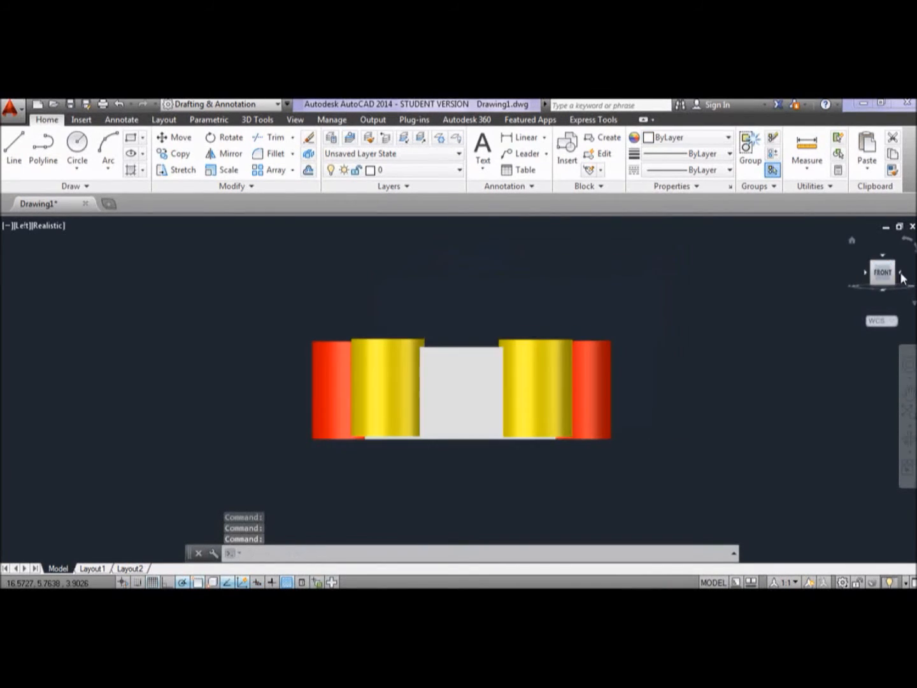
{"action": "left_click", "coordinate": [881, 259]}
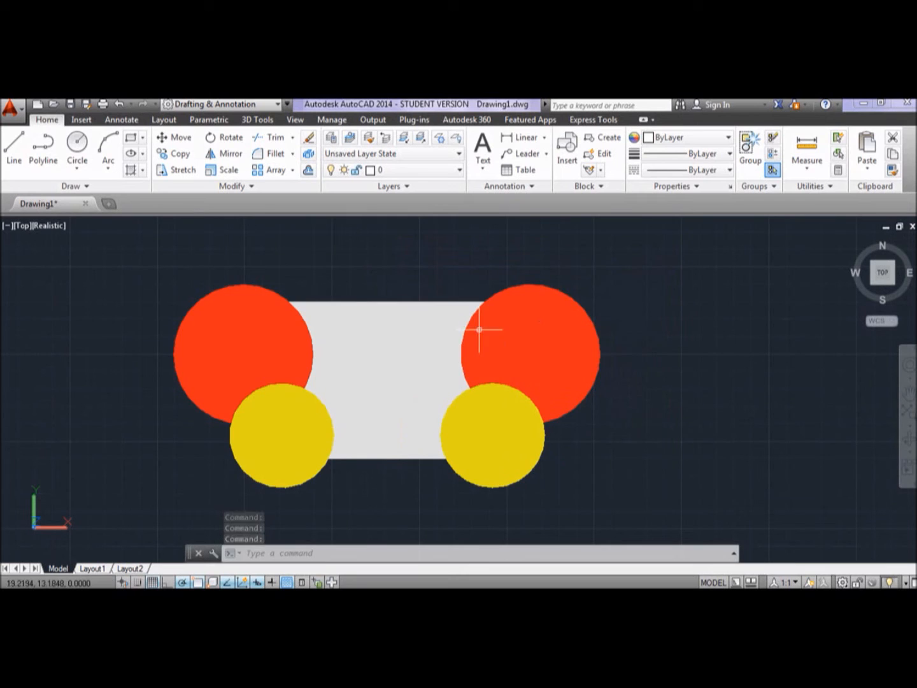
{"action": "left_click", "coordinate": [44, 227]}
{"action": "left_click", "coordinate": [71, 278]}
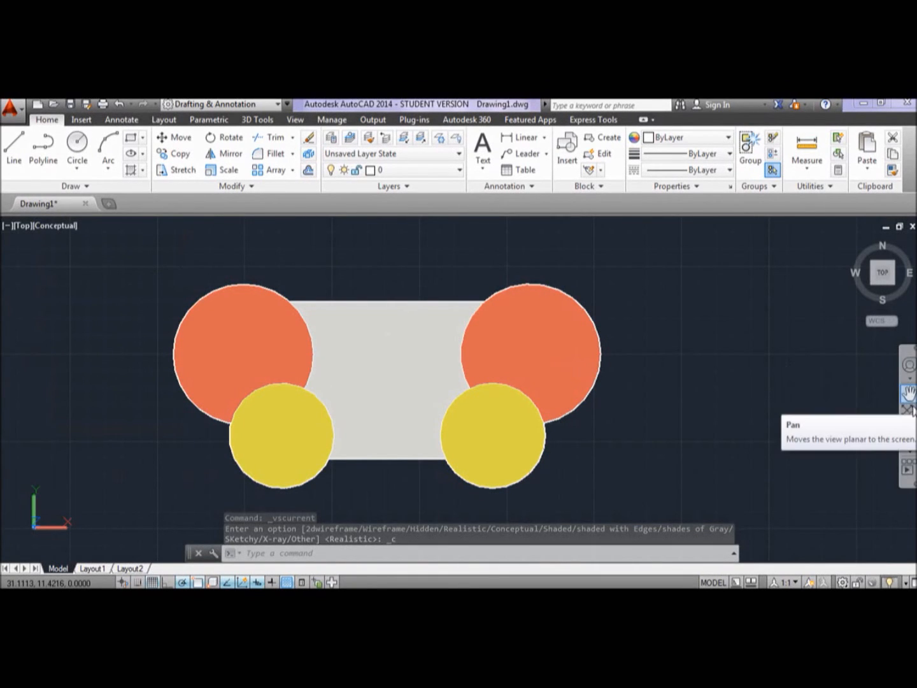
{"action": "left_click", "coordinate": [908, 437]}
{"action": "left_click_drag", "start_coordinate": [627, 432], "coordinate": [576, 349]}
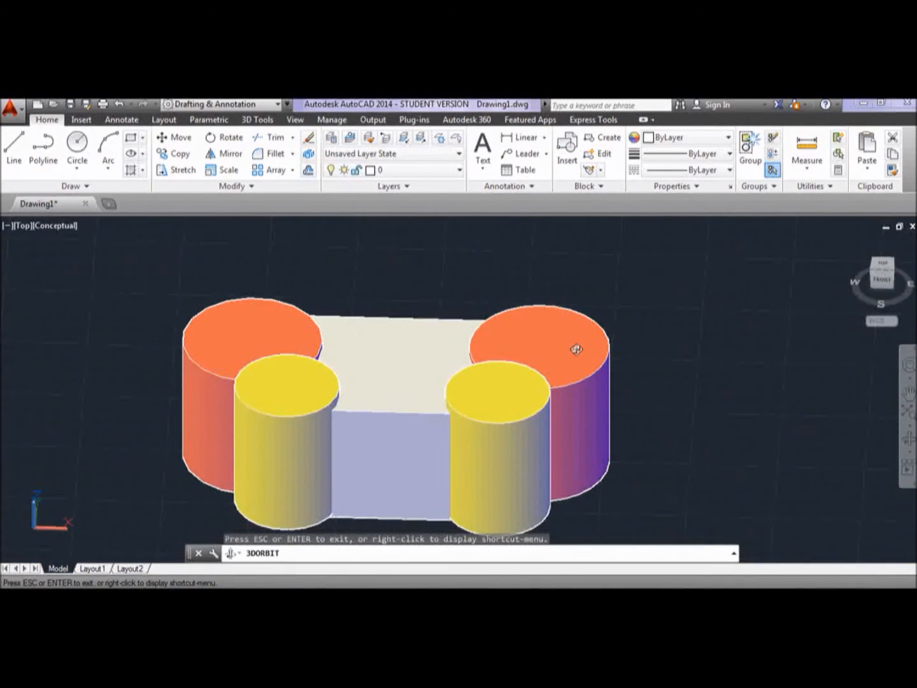
{"action": "key", "text": "Escape"}
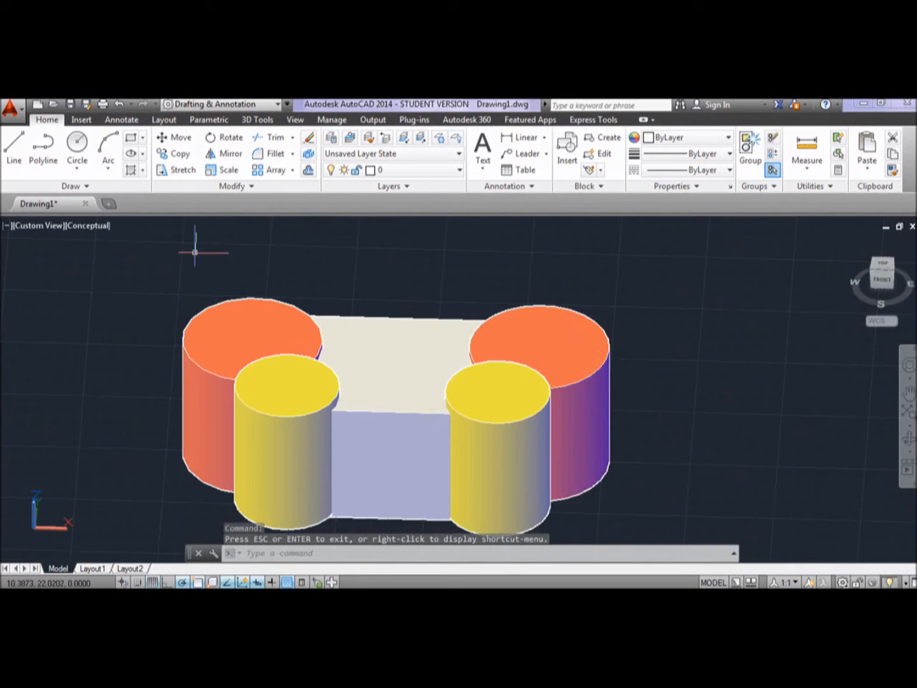
Start an elliptical cylinder beside the left red cylinder, with a first axis of 3 along X and a second-axis distance of 4 along Y
{"action": "left_click", "coordinate": [258, 119]}
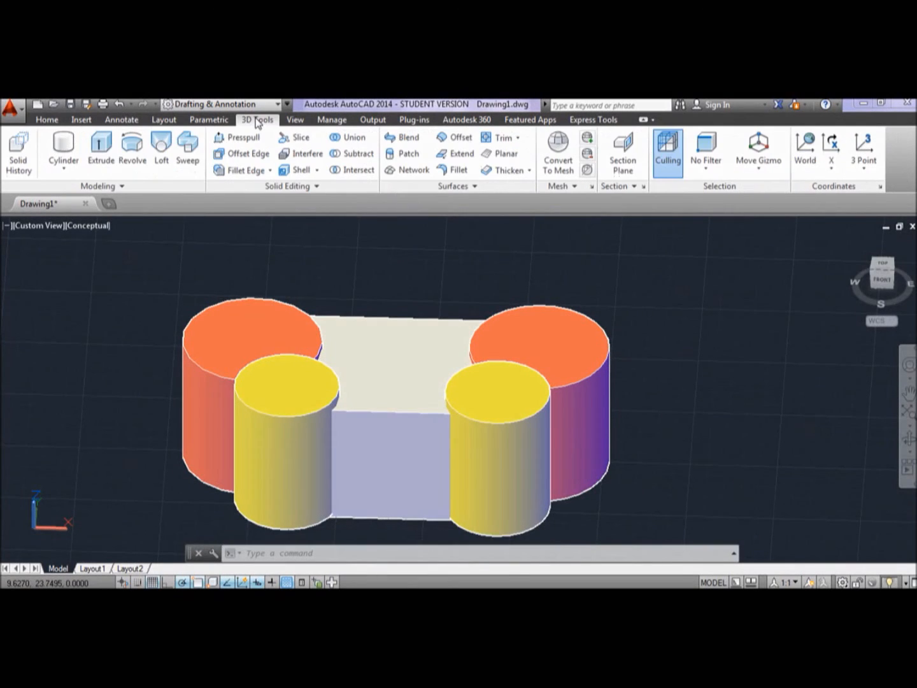
{"action": "left_click", "coordinate": [64, 167]}
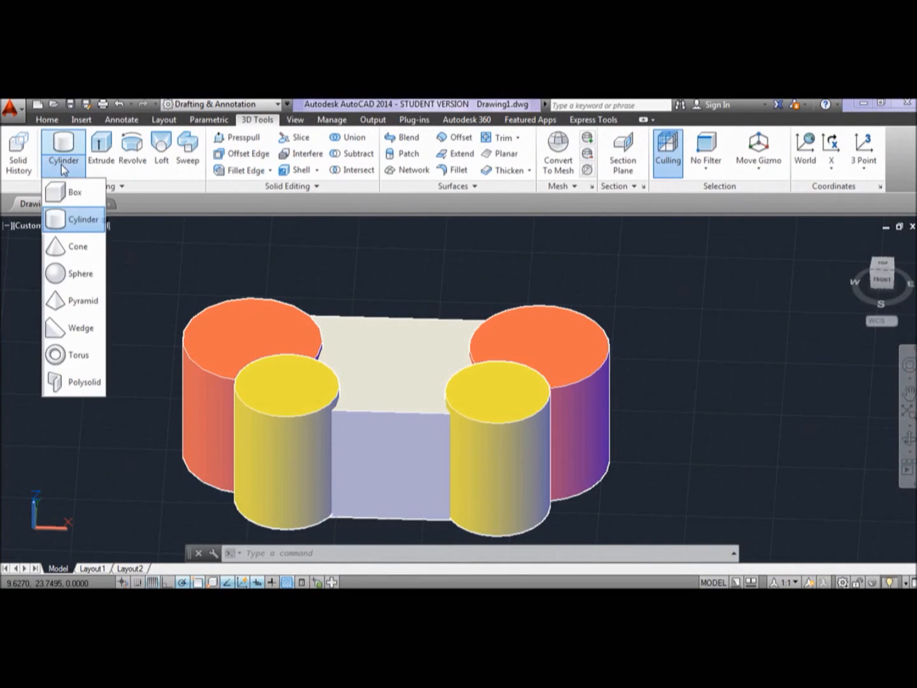
{"action": "left_click", "coordinate": [84, 219]}
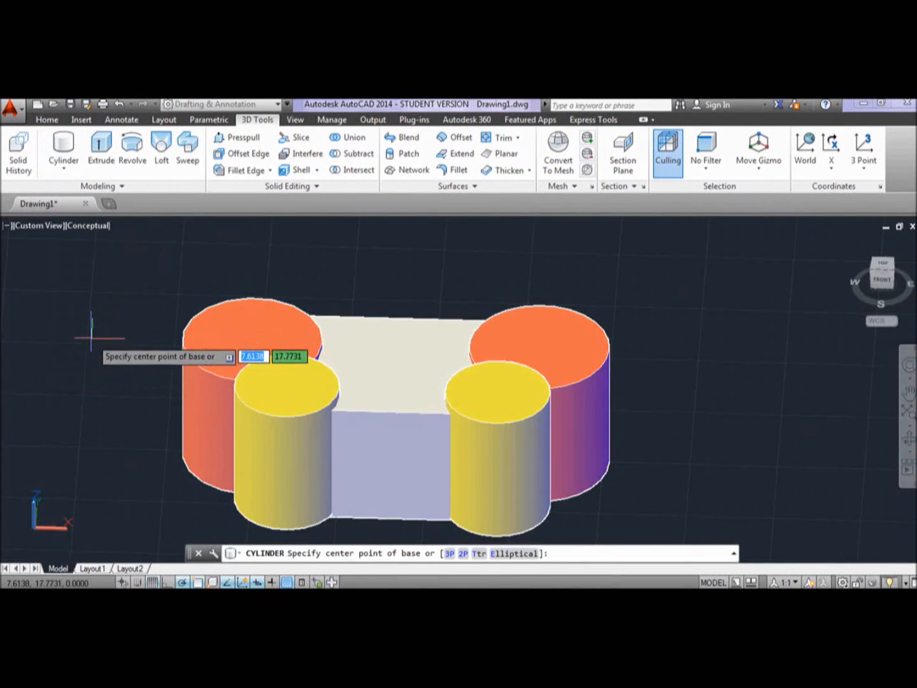
{"action": "left_click", "coordinate": [513, 554]}
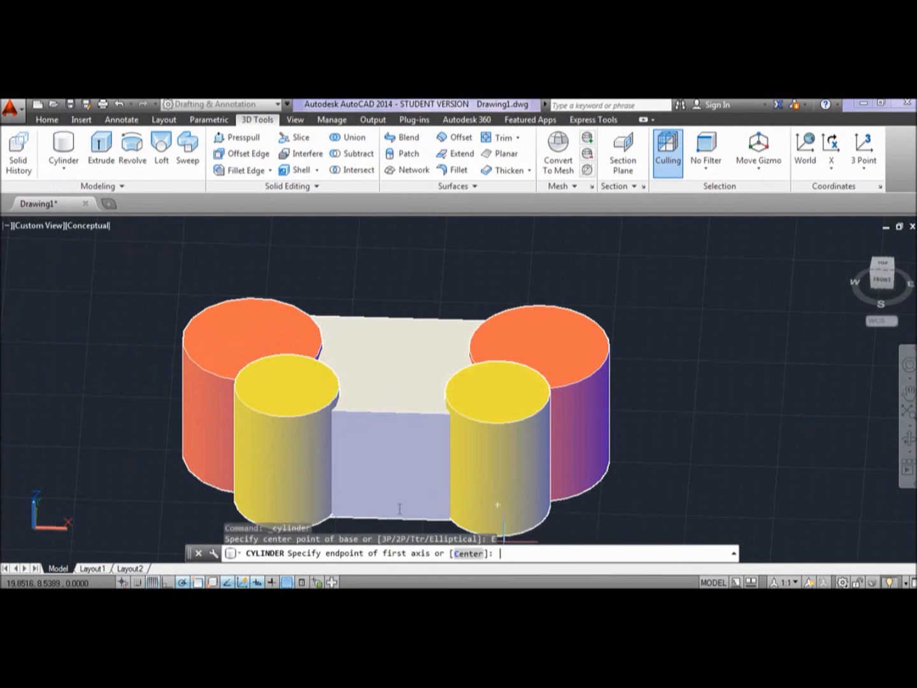
{"action": "left_click", "coordinate": [74, 347]}
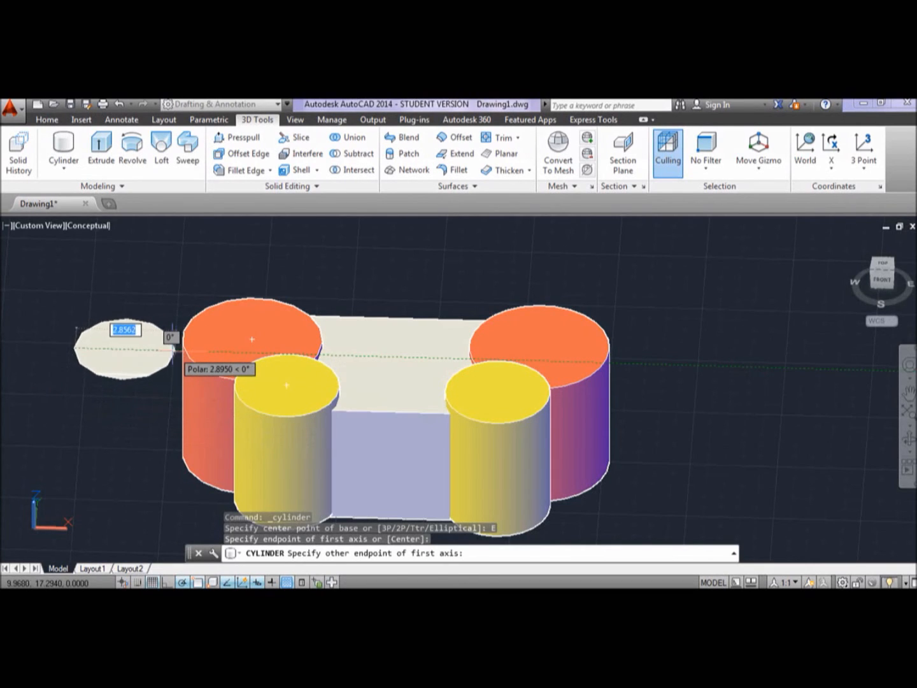
{"action": "type", "text": "3"}
{"action": "key", "text": "Return"}
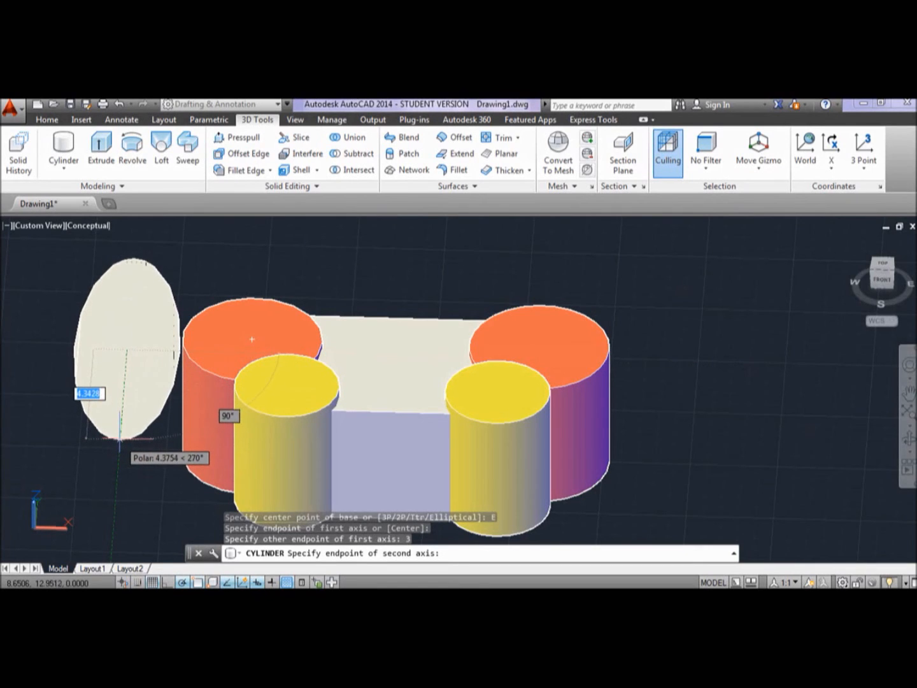
{"action": "type", "text": "4"}
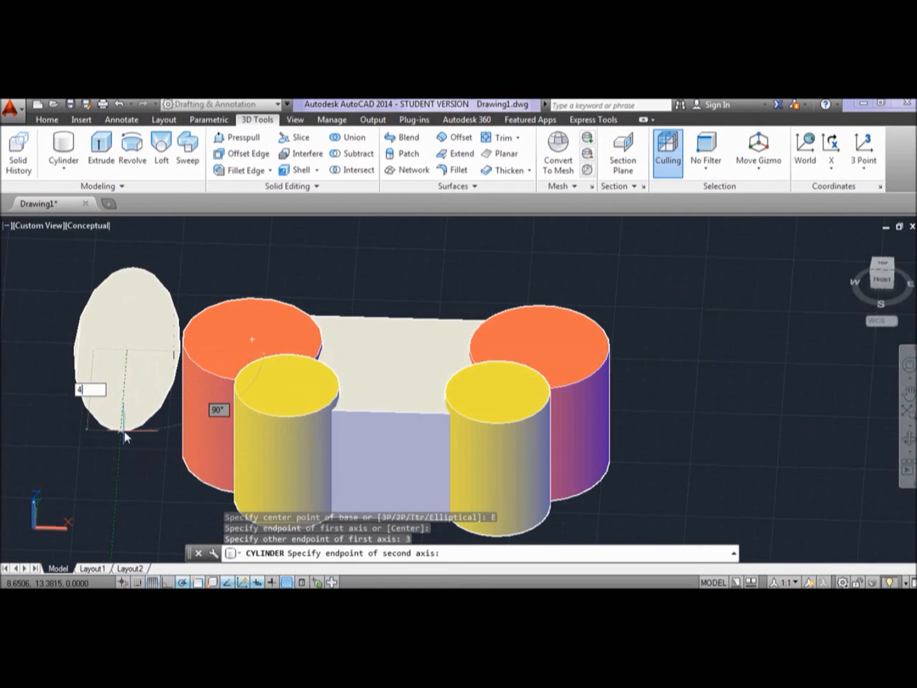
{"action": "key", "text": "Return"}
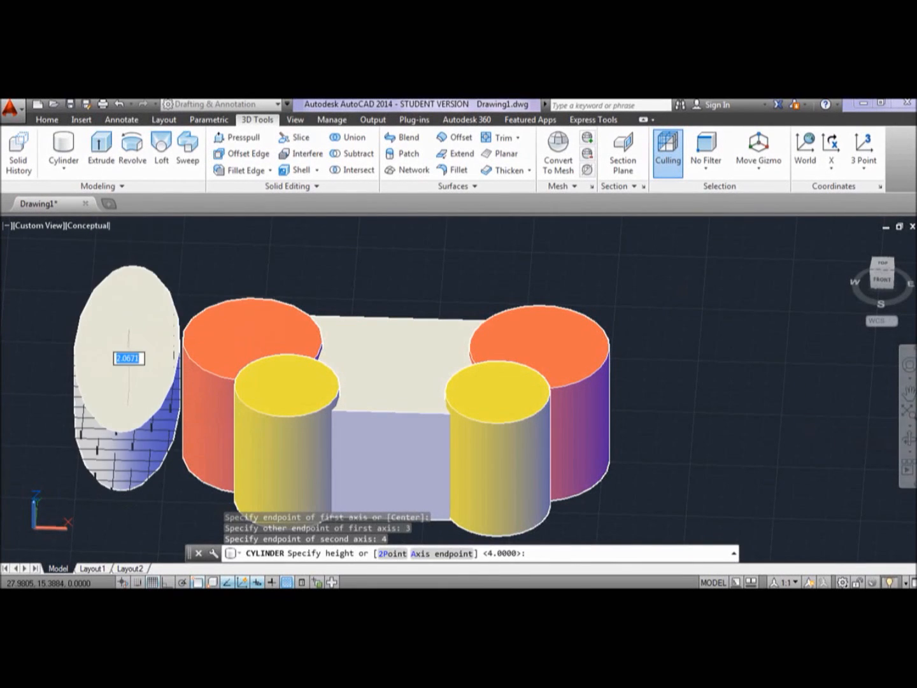
Finish the elliptical cylinder by accepting the default height of 4
{"action": "left_click", "coordinate": [908, 437]}
{"action": "mouse_move", "coordinate": [704, 424]}
{"action": "left_mouse_down"}
{"action": "mouse_move", "coordinate": [673, 385]}
{"action": "mouse_move", "coordinate": [698, 406]}
{"action": "left_mouse_up"}
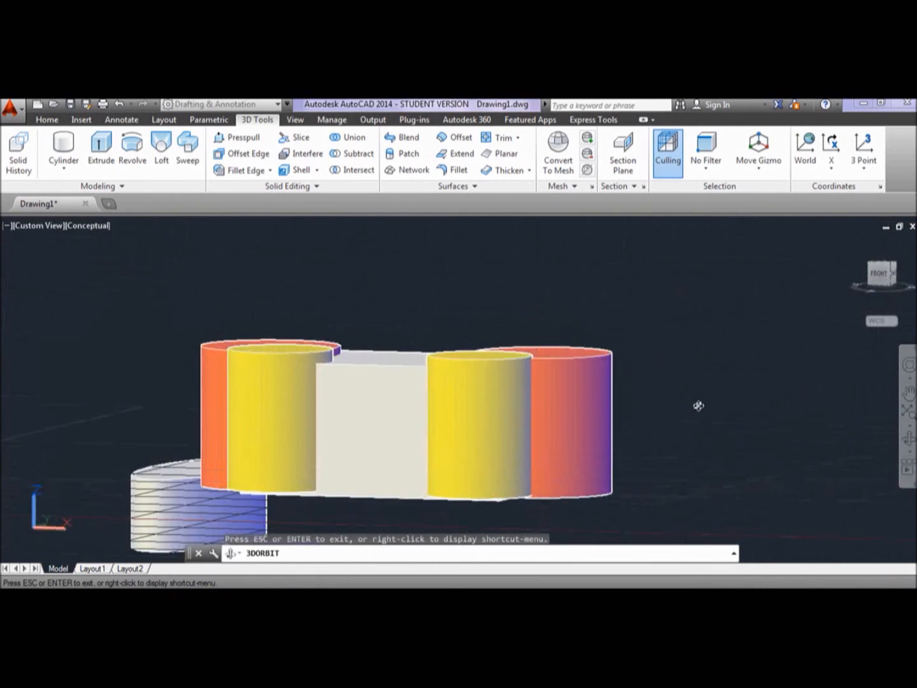
{"action": "key", "text": "Escape"}
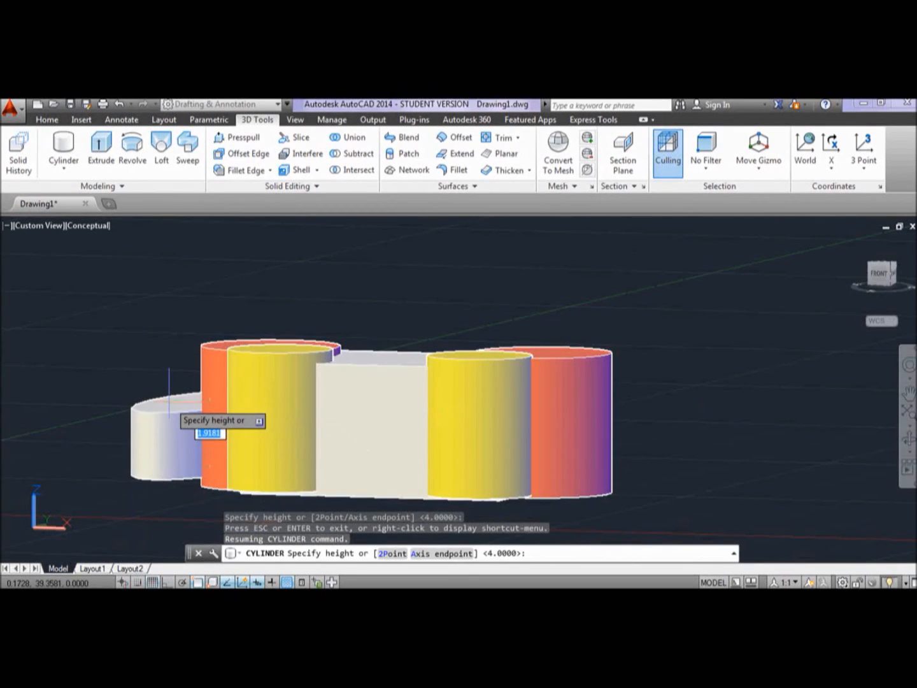
{"action": "key", "text": "Return"}
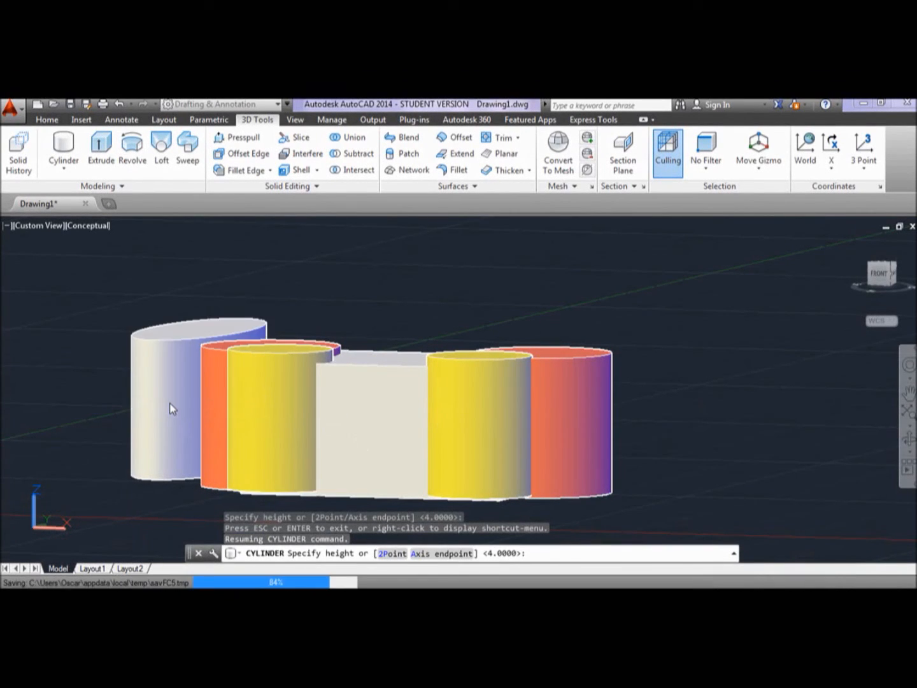
Try to move the elliptical cylinder freehand in front of the left red and yellow cylinders, check it from the right view and undo the move
{"action": "left_click", "coordinate": [173, 351]}
{"action": "left_click_drag", "start_coordinate": [173, 365], "coordinate": [177, 404]}
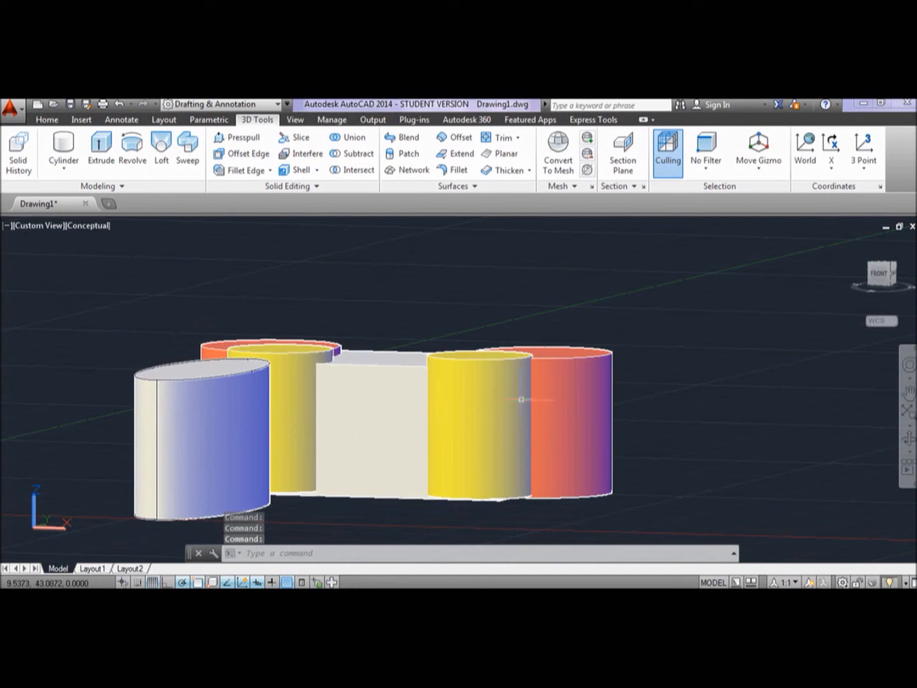
{"action": "left_click", "coordinate": [896, 278]}
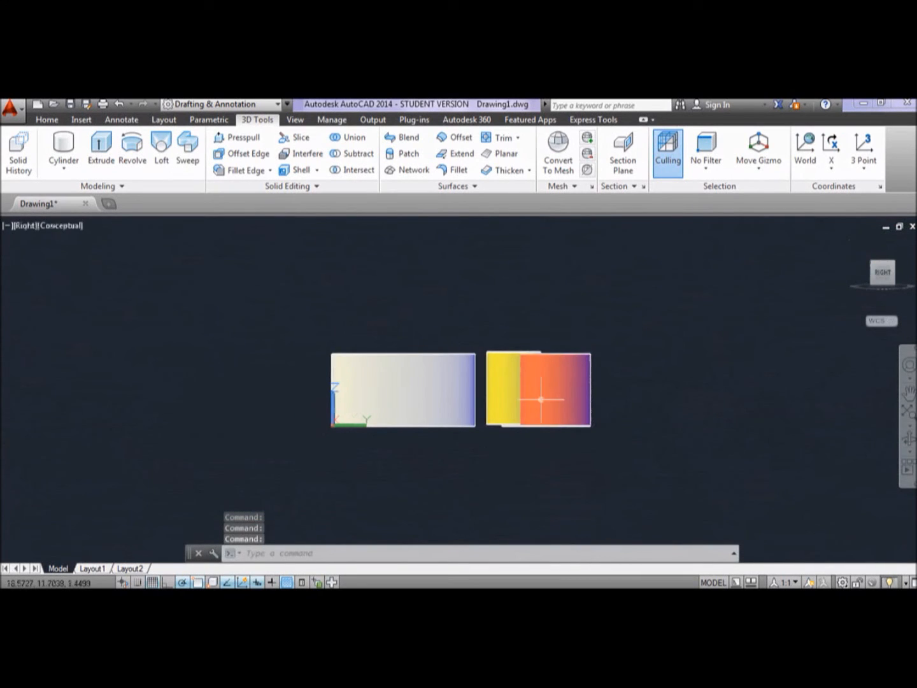
{"action": "scroll", "coordinate": [530, 399], "scroll_direction": "up", "scroll_amount": 2}
{"action": "scroll", "coordinate": [530, 399], "scroll_direction": "down", "scroll_amount": 3}
{"action": "left_click", "coordinate": [352, 384]}
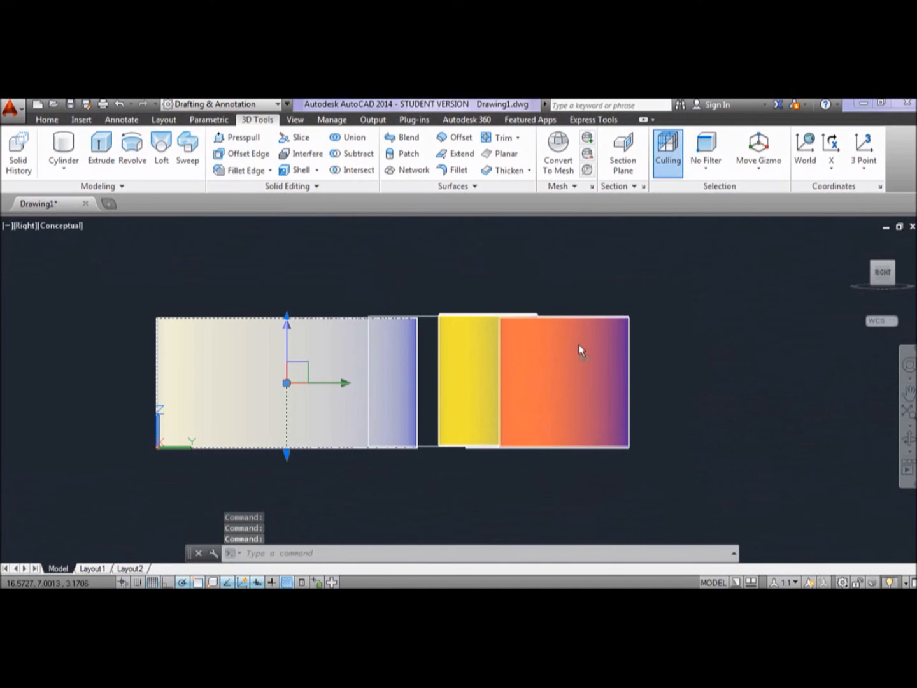
{"action": "key", "text": "Escape"}
{"action": "key", "text": "ctrl+z"}
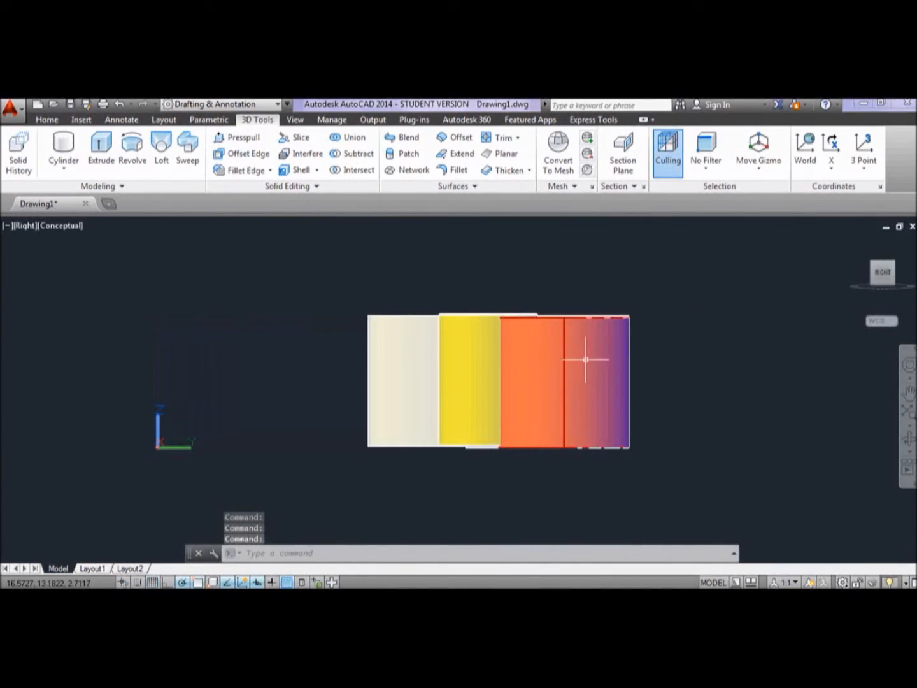
In the top view, move the elliptical cylinder so it overlaps the outer sides of the left red and yellow cylinders
{"action": "left_click", "coordinate": [866, 274]}
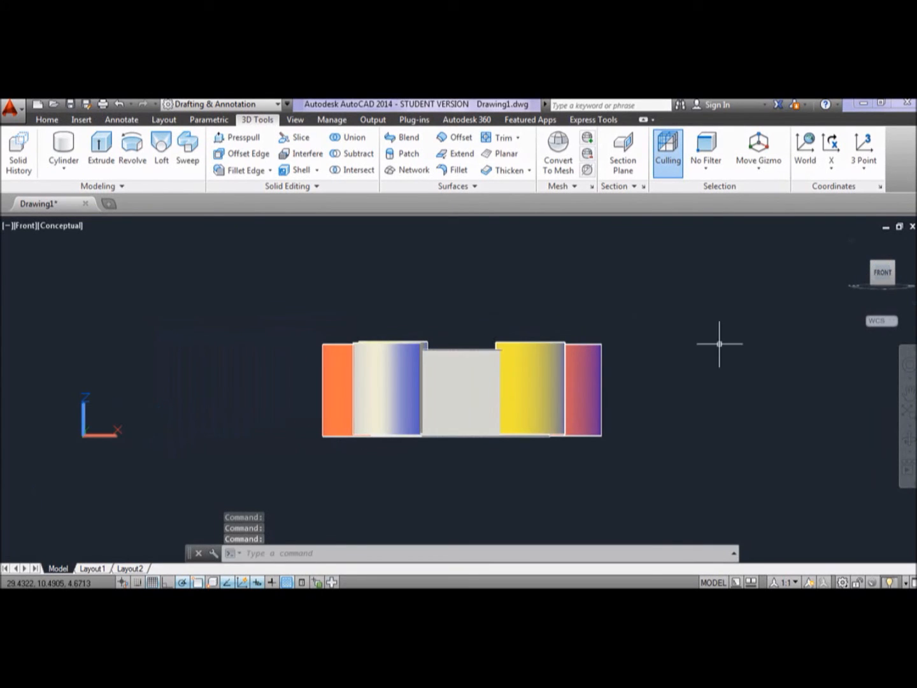
{"action": "left_click", "coordinate": [885, 258]}
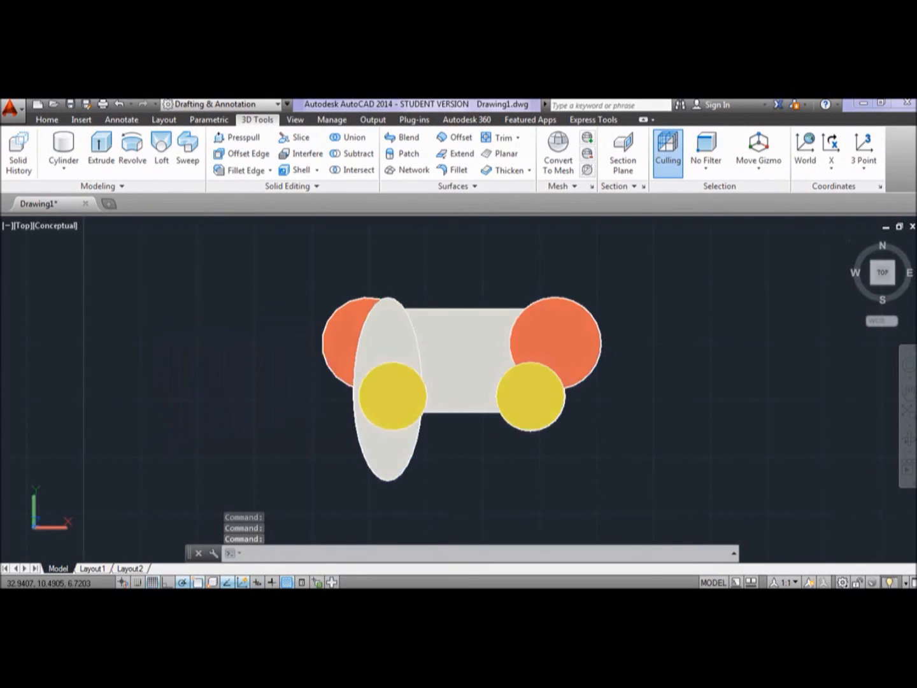
{"action": "left_click", "coordinate": [395, 336]}
{"action": "left_click_drag", "start_coordinate": [395, 336], "coordinate": [366, 346]}
{"action": "left_click", "coordinate": [355, 338]}
{"action": "mouse_move", "coordinate": [367, 342]}
{"action": "left_mouse_down"}
{"action": "mouse_move", "coordinate": [358, 360]}
{"action": "mouse_move", "coordinate": [355, 351]}
{"action": "left_mouse_up"}
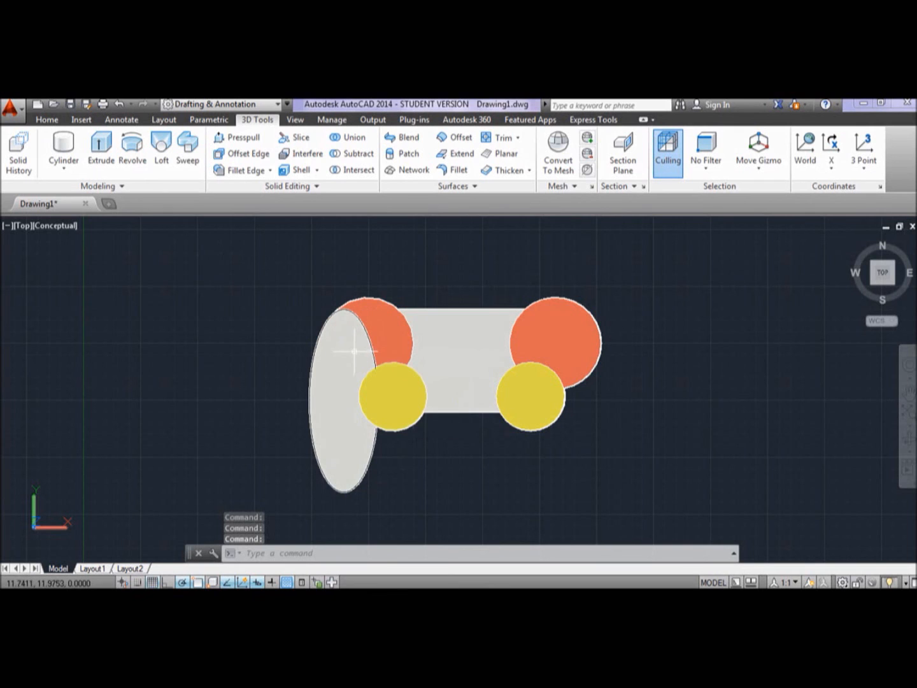
{"action": "left_click", "coordinate": [337, 369]}
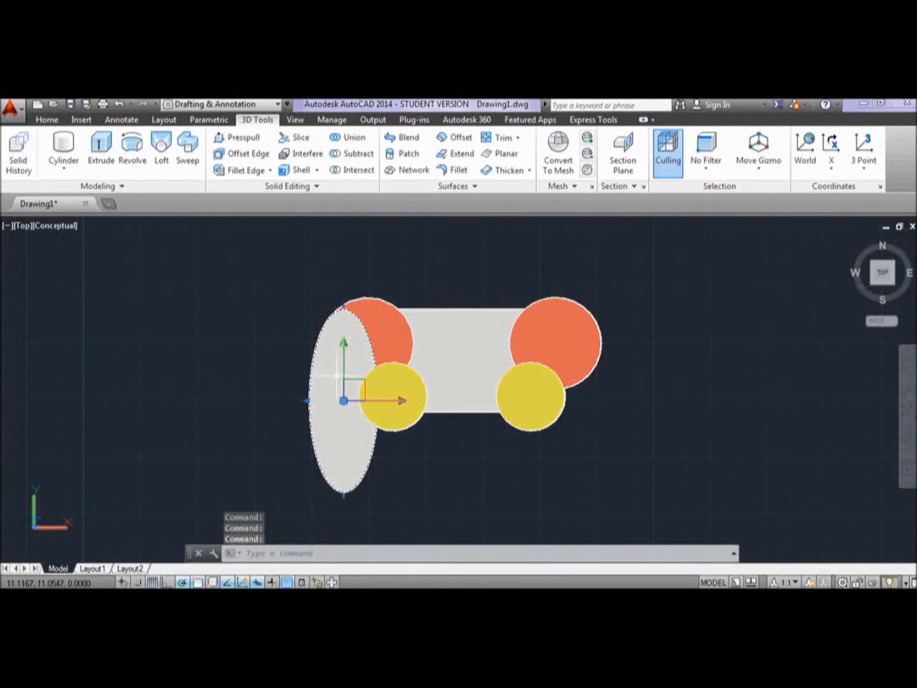
{"action": "left_click_drag", "start_coordinate": [335, 373], "coordinate": [335, 385]}
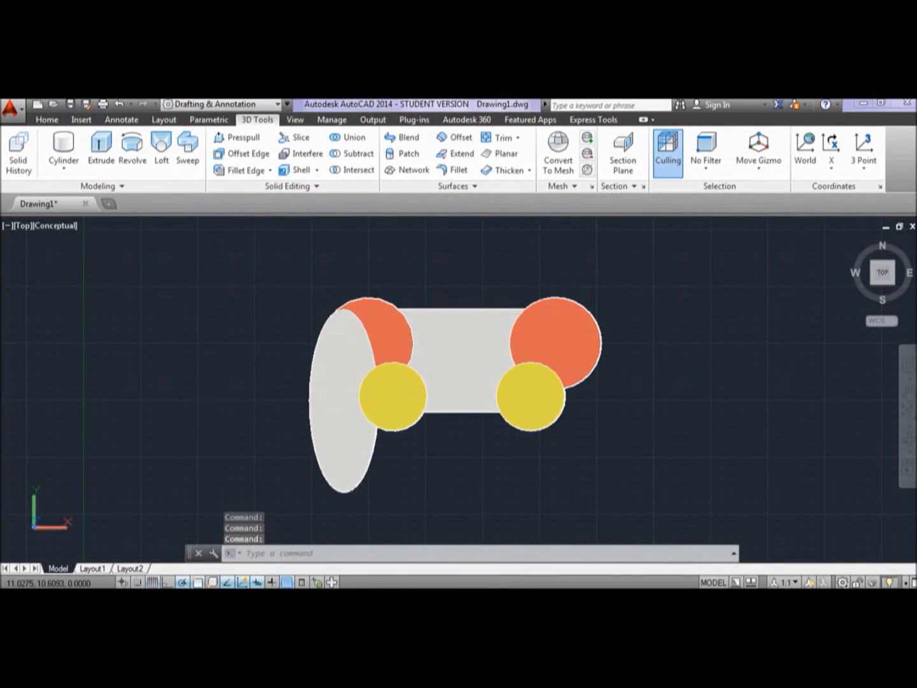
{"action": "left_click", "coordinate": [331, 381]}
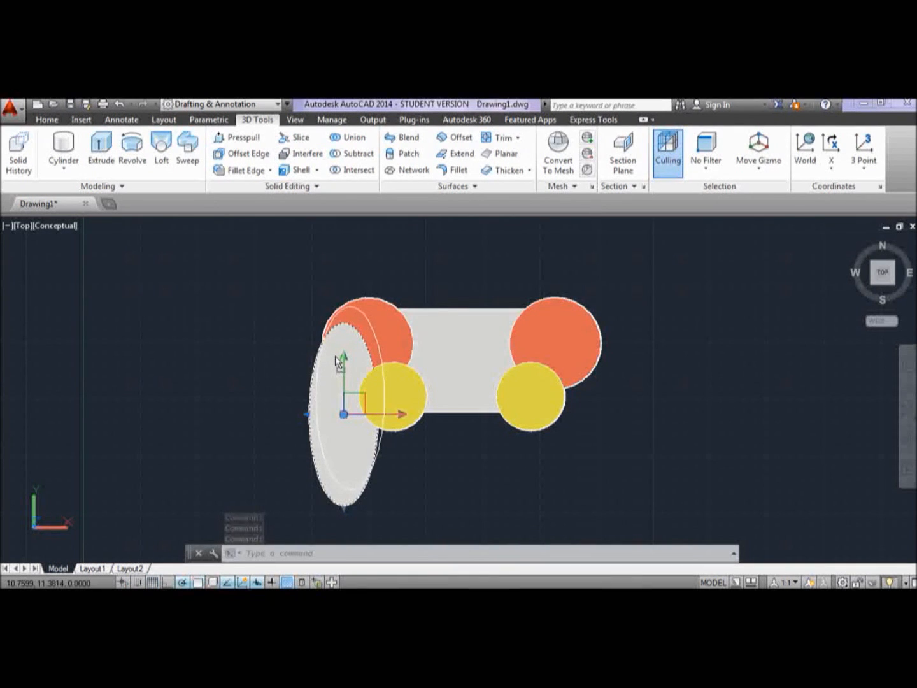
{"action": "left_click_drag", "start_coordinate": [329, 370], "coordinate": [334, 352]}
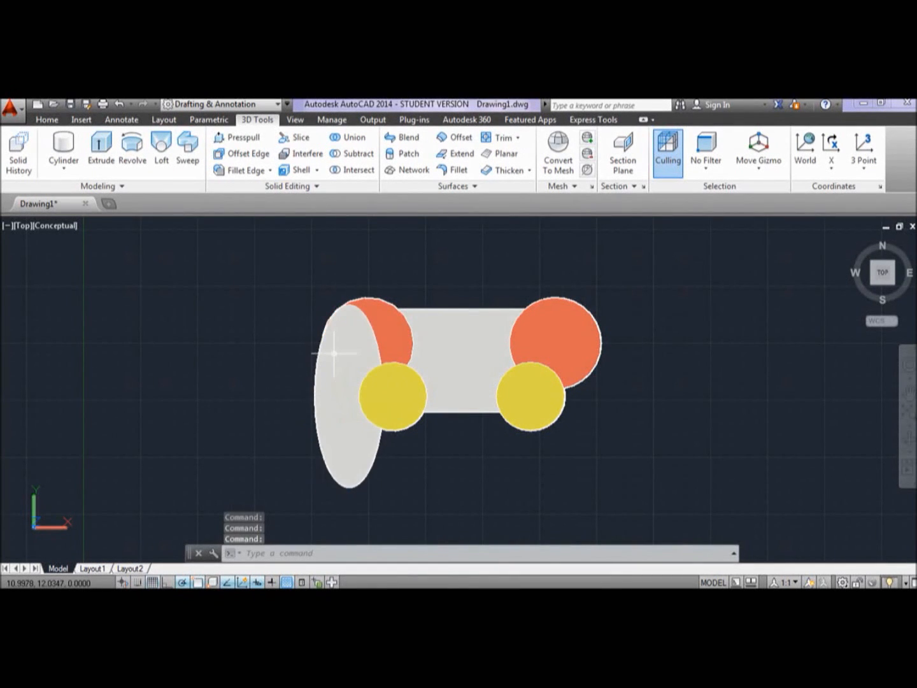
Copy the elliptical cylinder about 9.92 along X from its centre so the copy overlaps the right red and yellow cylinders
{"action": "scroll", "coordinate": [465, 381], "scroll_direction": "up", "scroll_amount": 2}
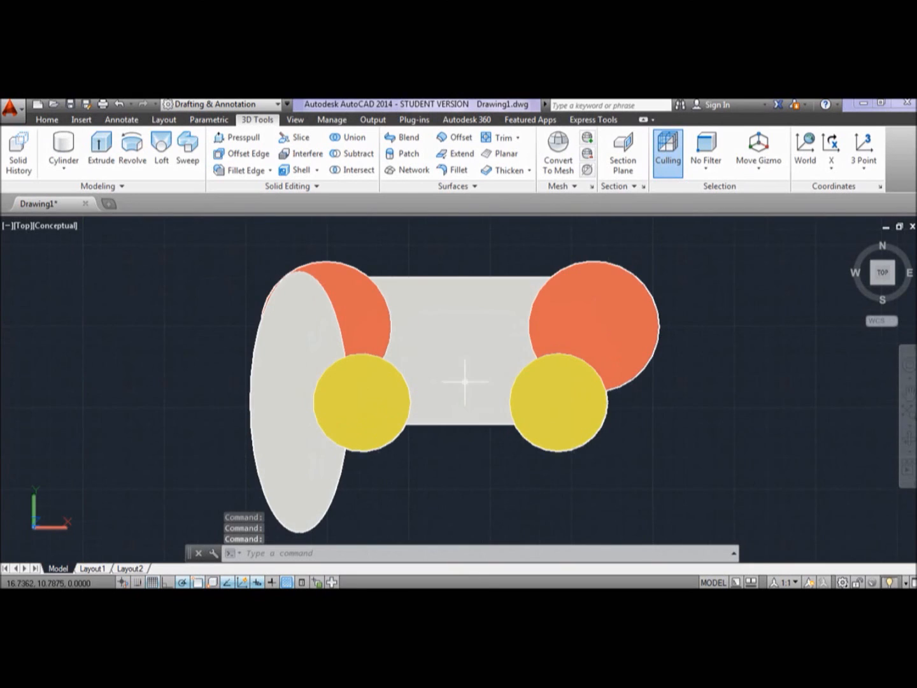
{"action": "left_click", "coordinate": [303, 365]}
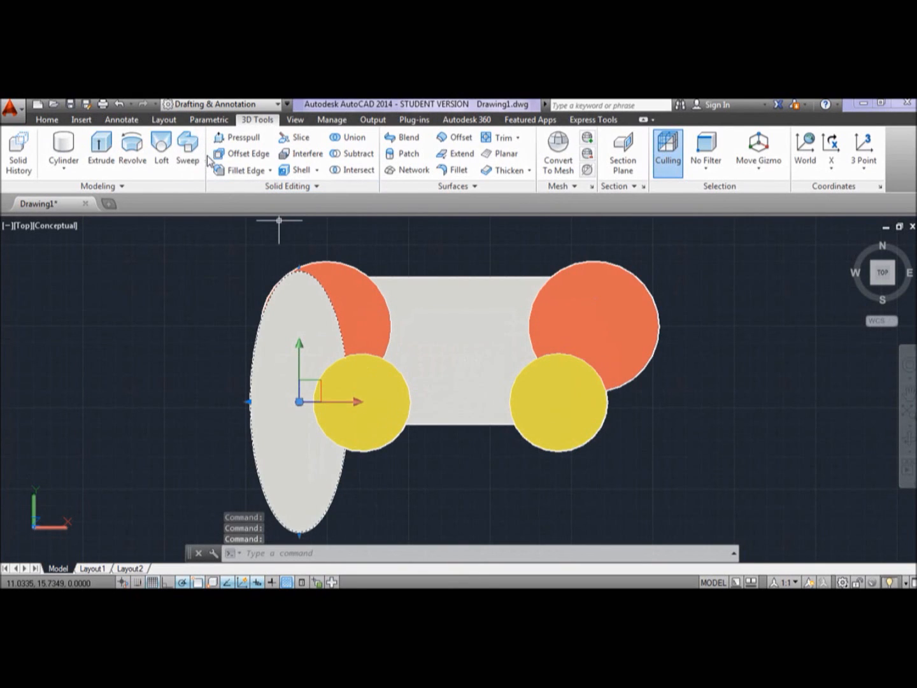
{"action": "left_click", "coordinate": [62, 120]}
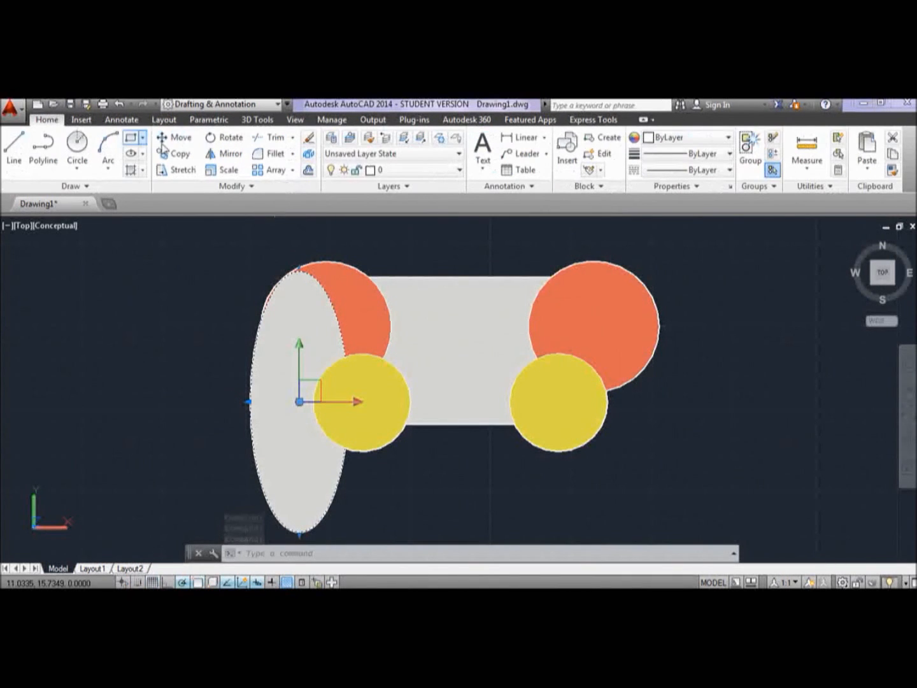
{"action": "left_click", "coordinate": [173, 155]}
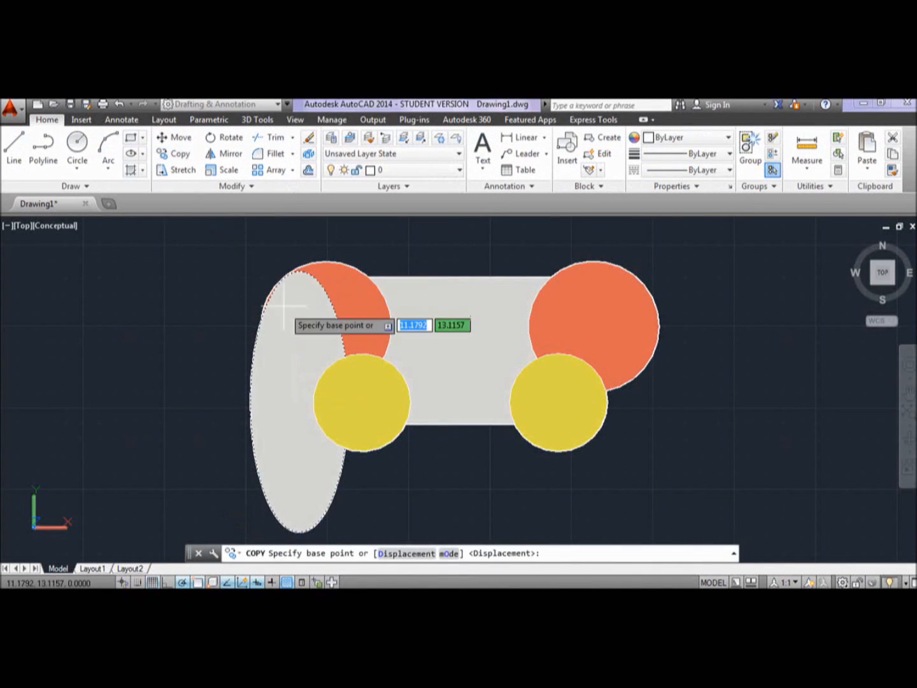
{"action": "left_click", "coordinate": [299, 401]}
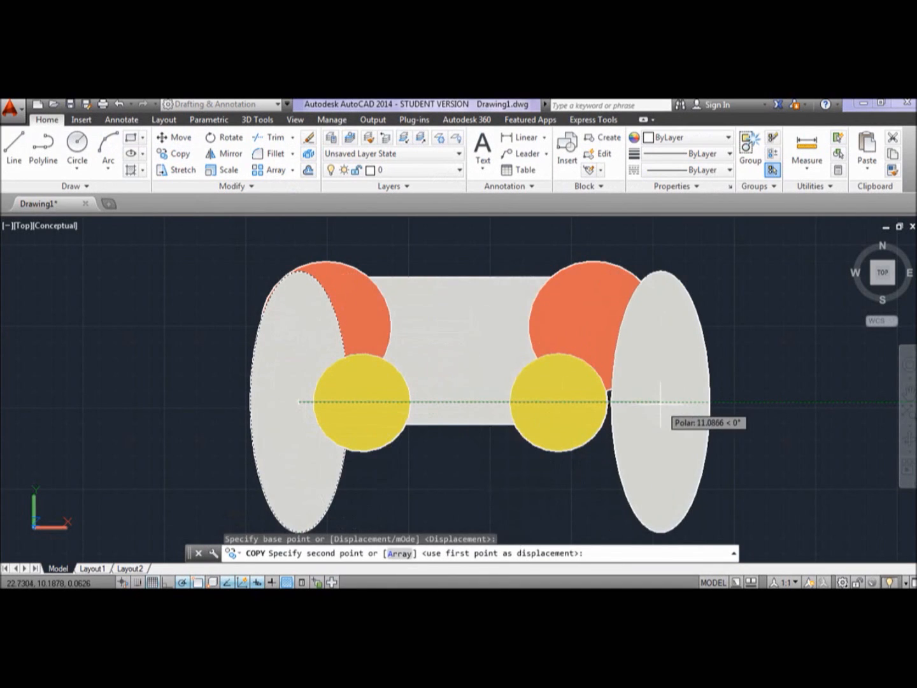
{"action": "left_click", "coordinate": [623, 401]}
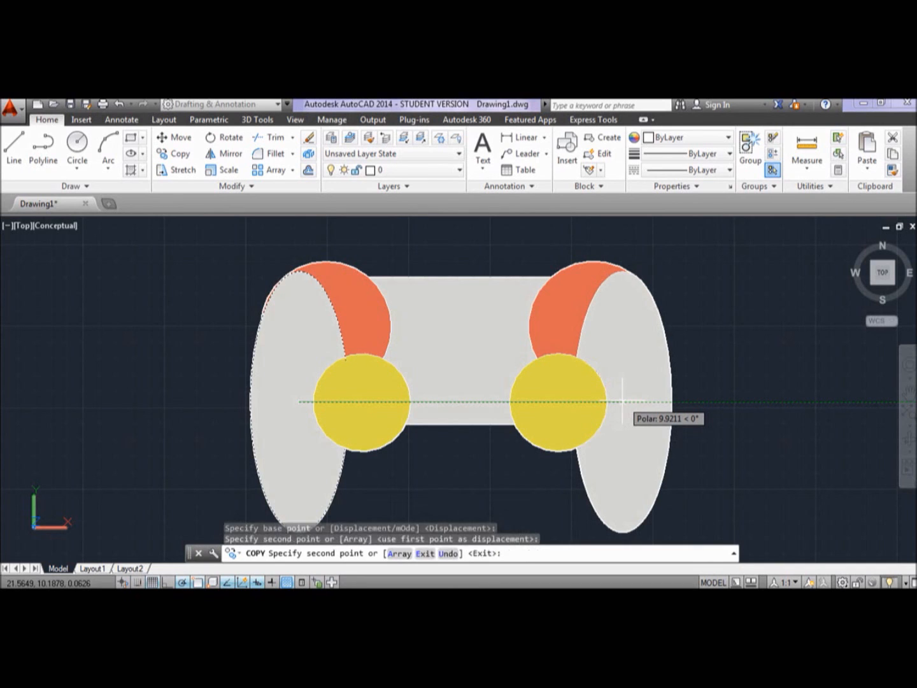
{"action": "key", "text": "Escape"}
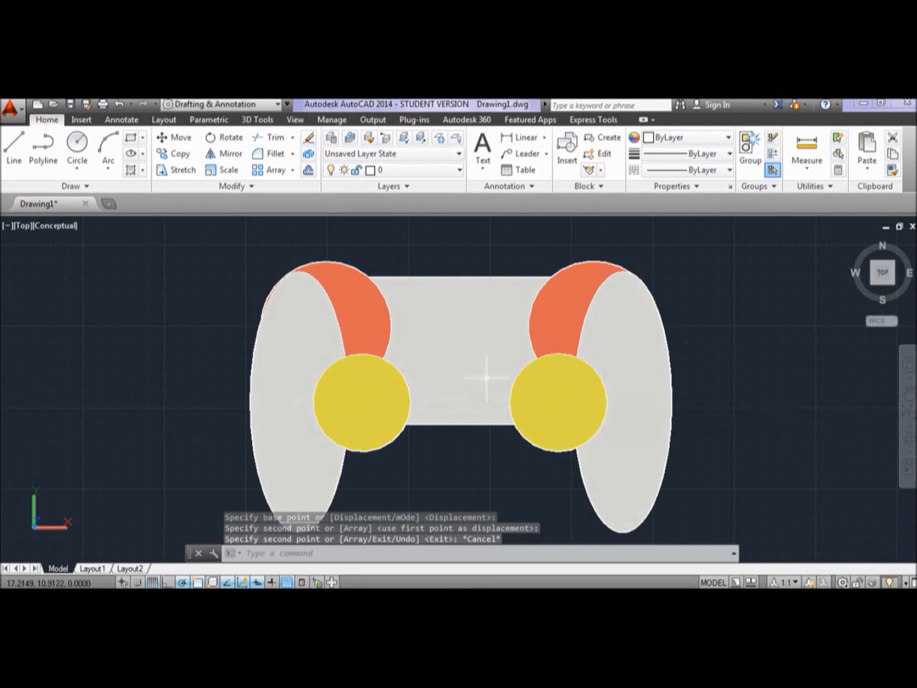
Show the model from the right side, close up on the upper edges of the cylinders
{"action": "left_click", "coordinate": [901, 274]}
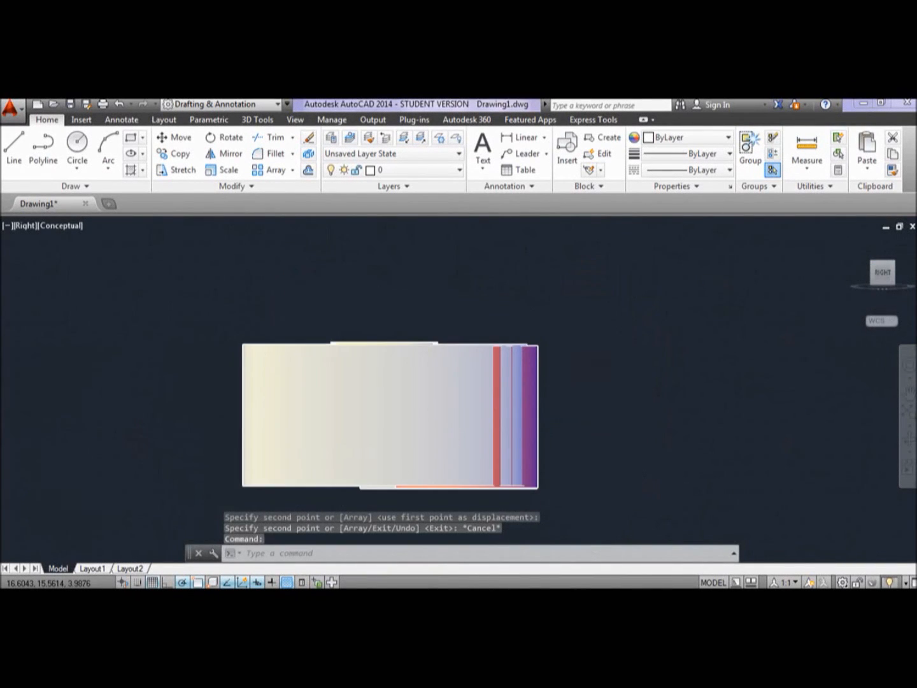
{"action": "scroll", "coordinate": [574, 347], "scroll_direction": "up", "scroll_amount": 4}
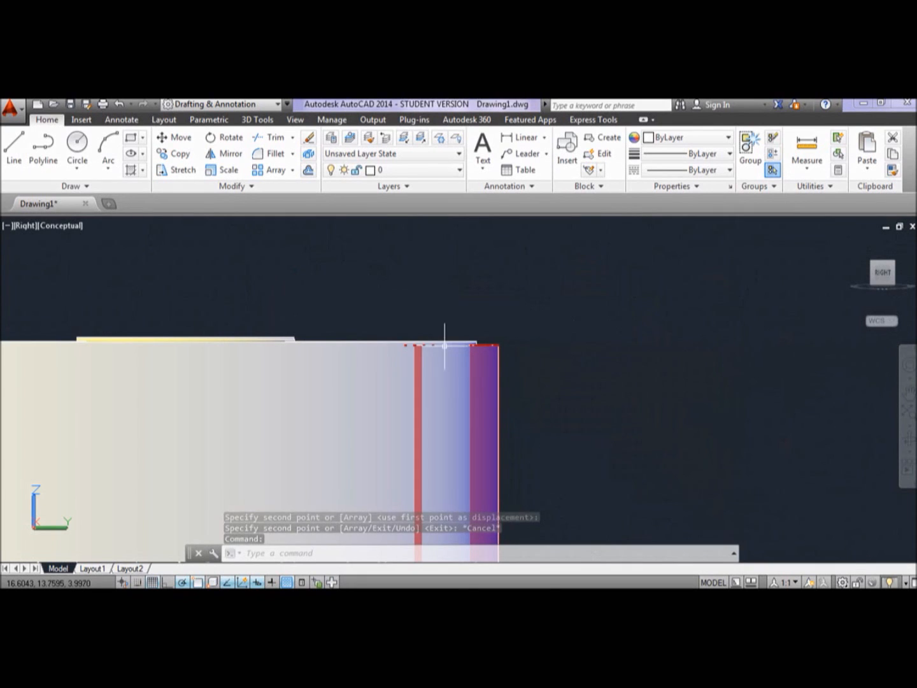
{"action": "left_click", "coordinate": [442, 343]}
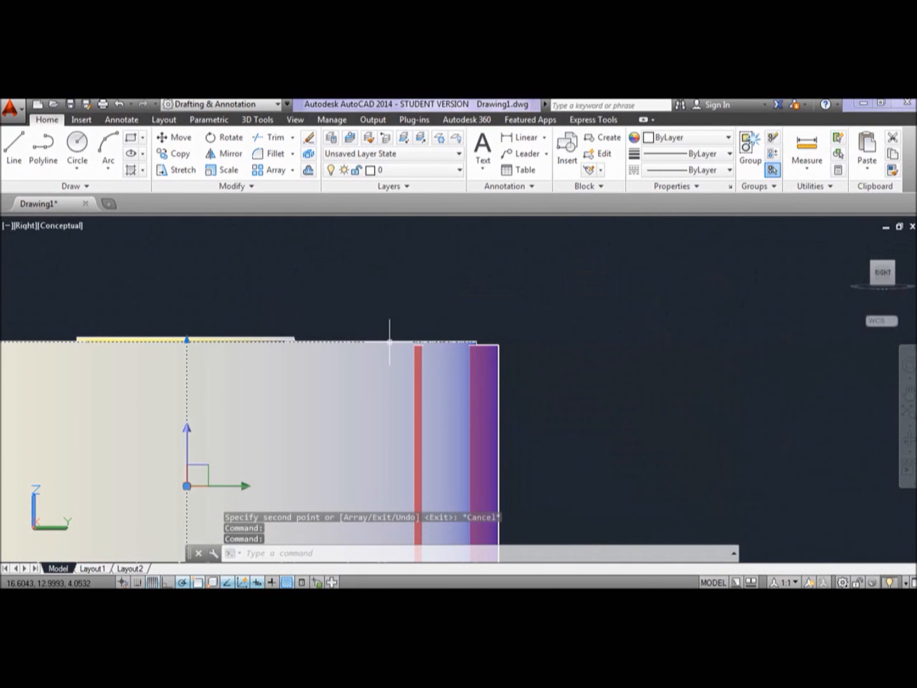
{"action": "left_click", "coordinate": [187, 341]}
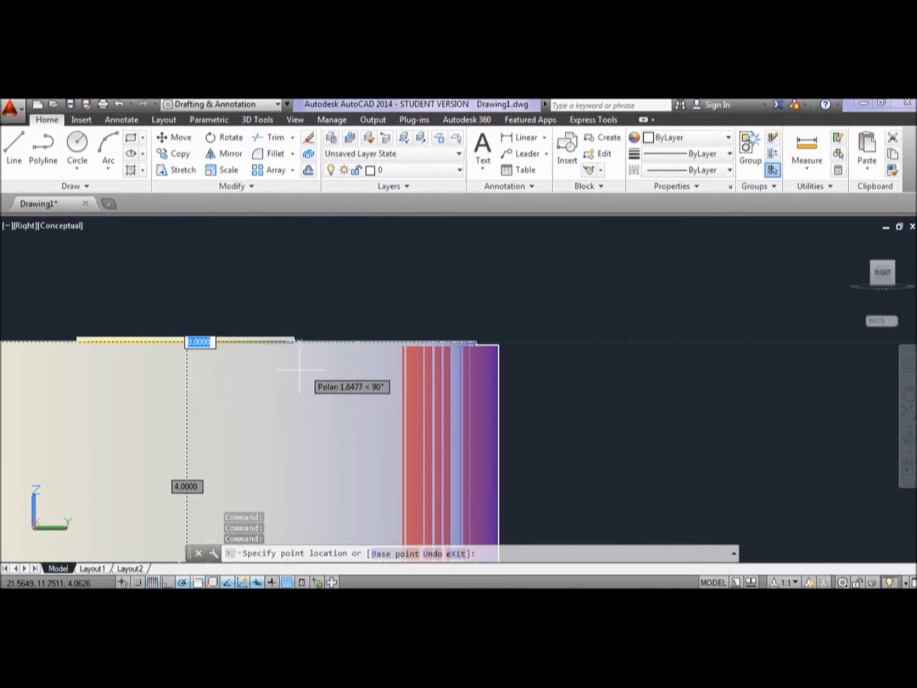
{"action": "key", "text": "Escape"}
{"action": "key", "text": "Escape"}
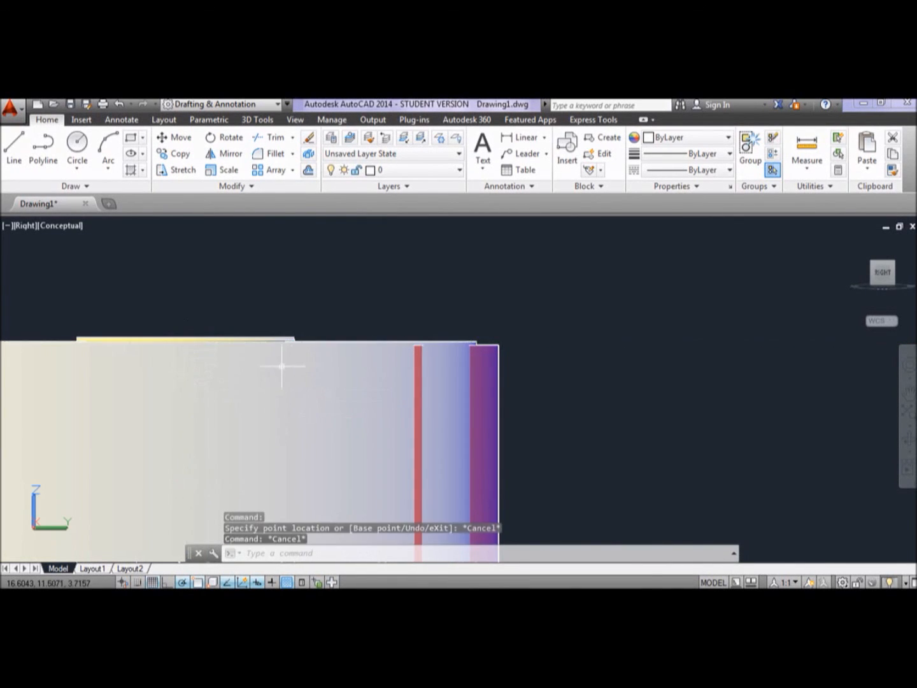
Lower the right elliptical cylinder about 0.12 along Z so its top lies just below the red cylinder's top
{"action": "left_click", "coordinate": [471, 342]}
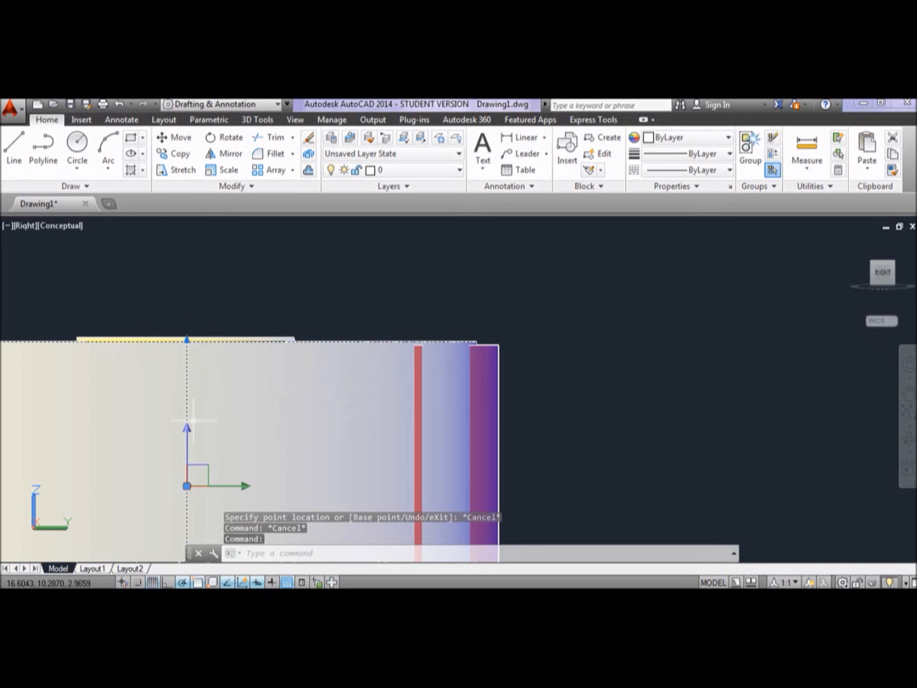
{"action": "scroll", "coordinate": [331, 393], "scroll_direction": "down", "scroll_amount": 2}
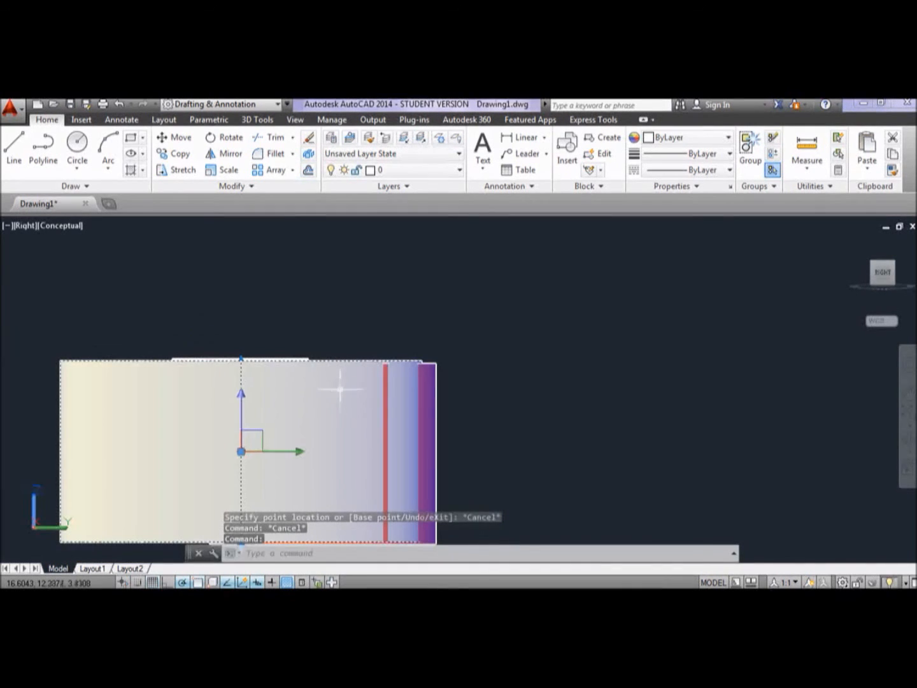
{"action": "left_click", "coordinate": [242, 399]}
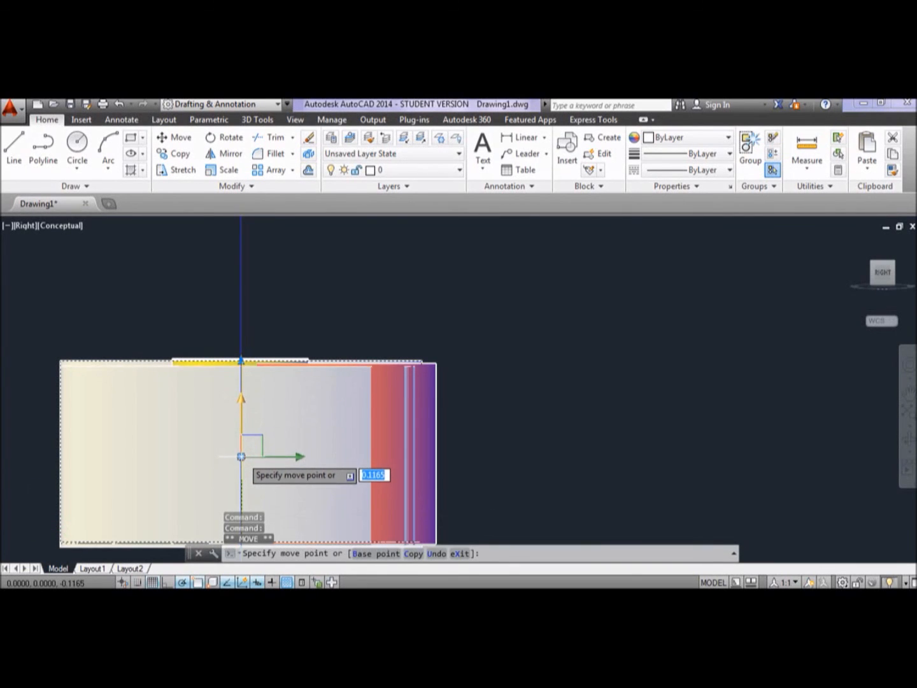
{"action": "left_click", "coordinate": [240, 456]}
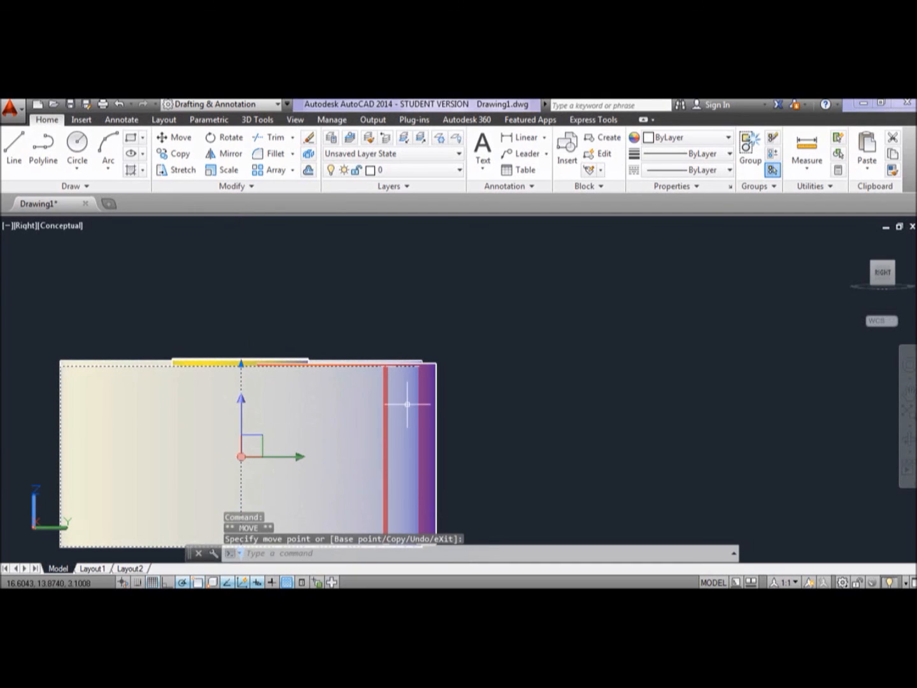
{"action": "key", "text": "Escape"}
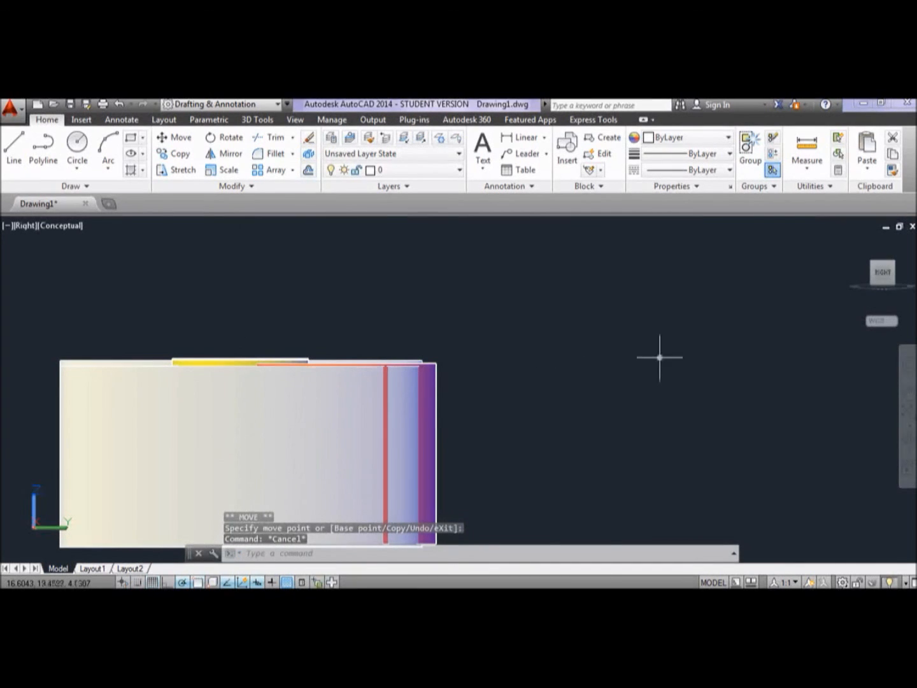
In the left view, lower the left elliptical cylinder about 0.12 along Z so its top lies just below the red cylinder's top
{"action": "left_click", "coordinate": [906, 394]}
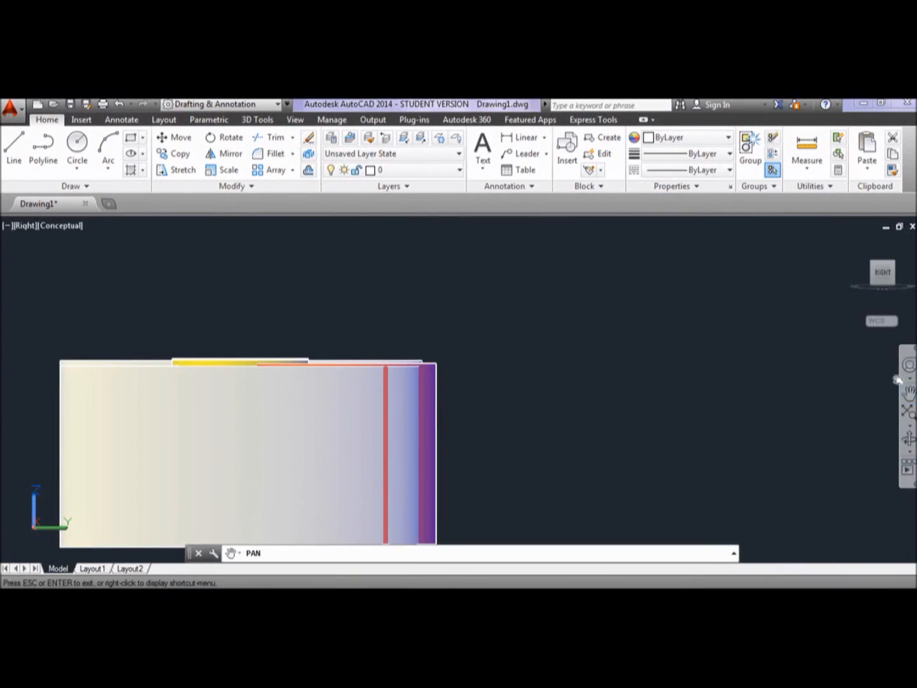
{"action": "key", "text": "Escape"}
{"action": "left_click", "coordinate": [881, 258]}
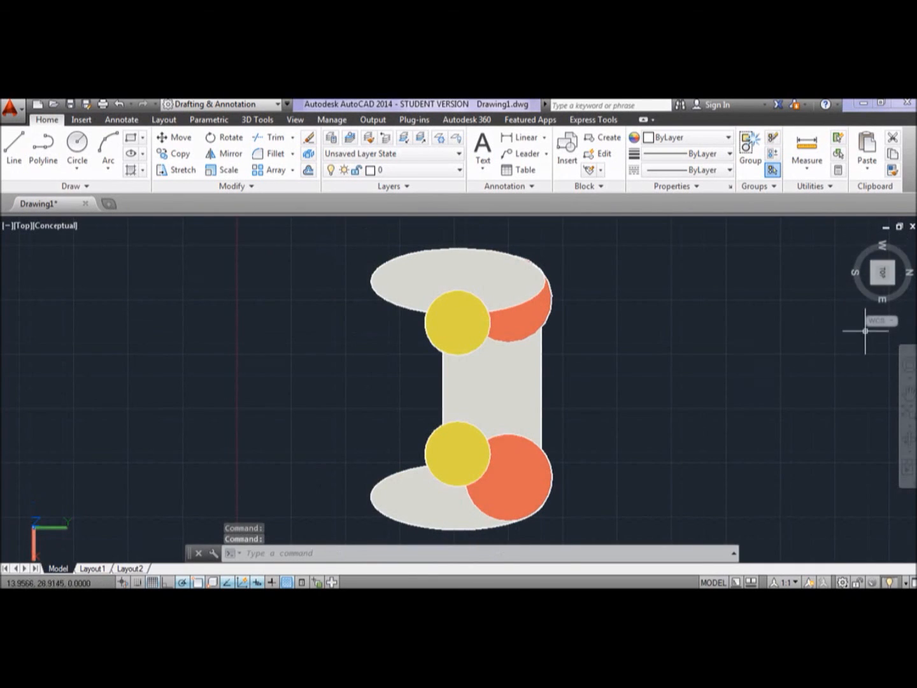
{"action": "left_click", "coordinate": [867, 275]}
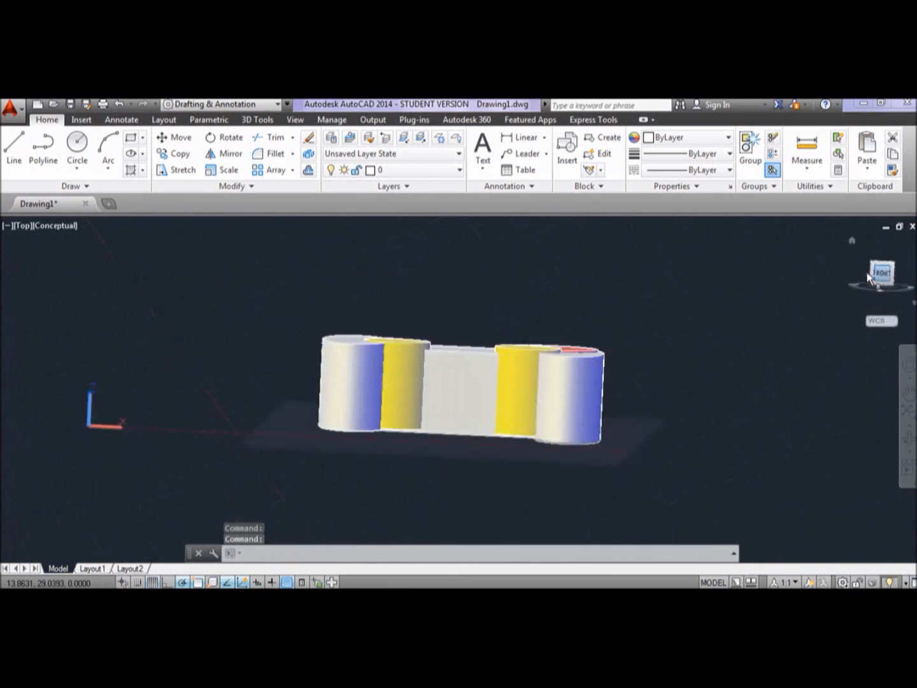
{"action": "left_click", "coordinate": [868, 276]}
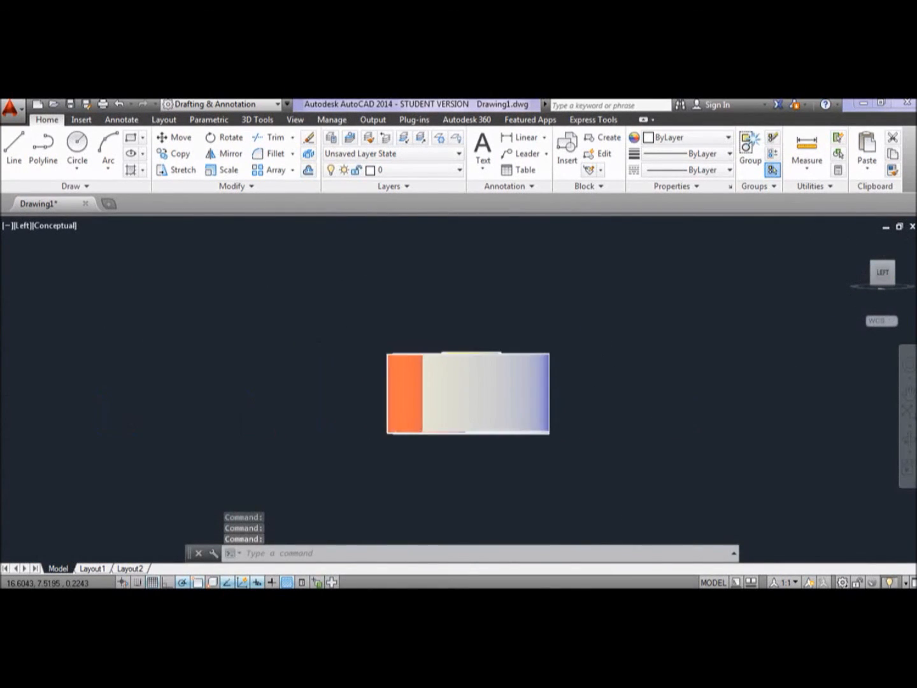
{"action": "scroll", "coordinate": [521, 431], "scroll_direction": "up", "scroll_amount": 3}
{"action": "scroll", "coordinate": [522, 431], "scroll_direction": "down", "scroll_amount": 2}
{"action": "scroll", "coordinate": [521, 431], "scroll_direction": "up", "scroll_amount": 2}
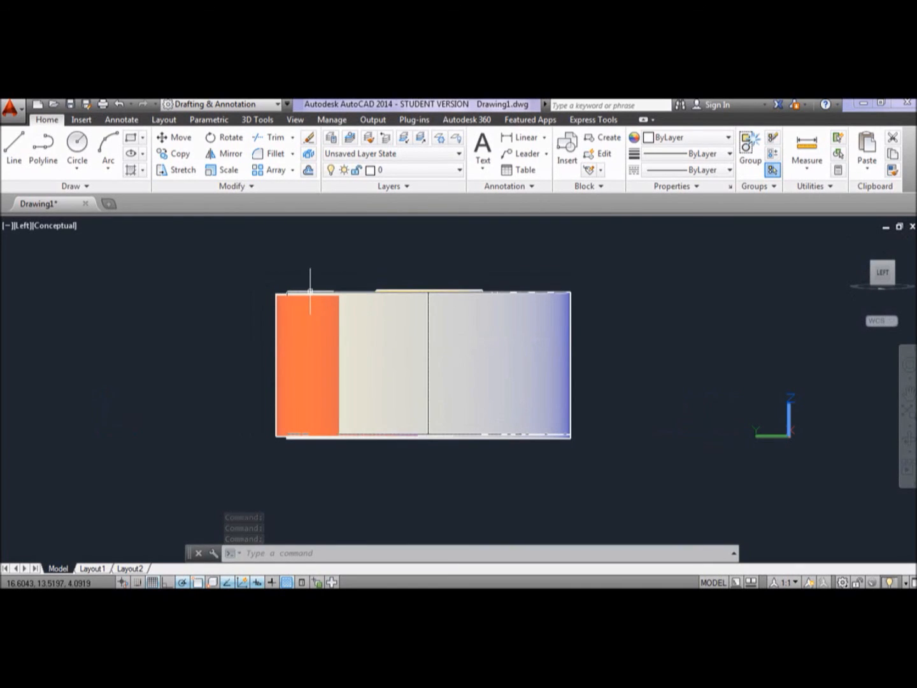
{"action": "left_click", "coordinate": [310, 291]}
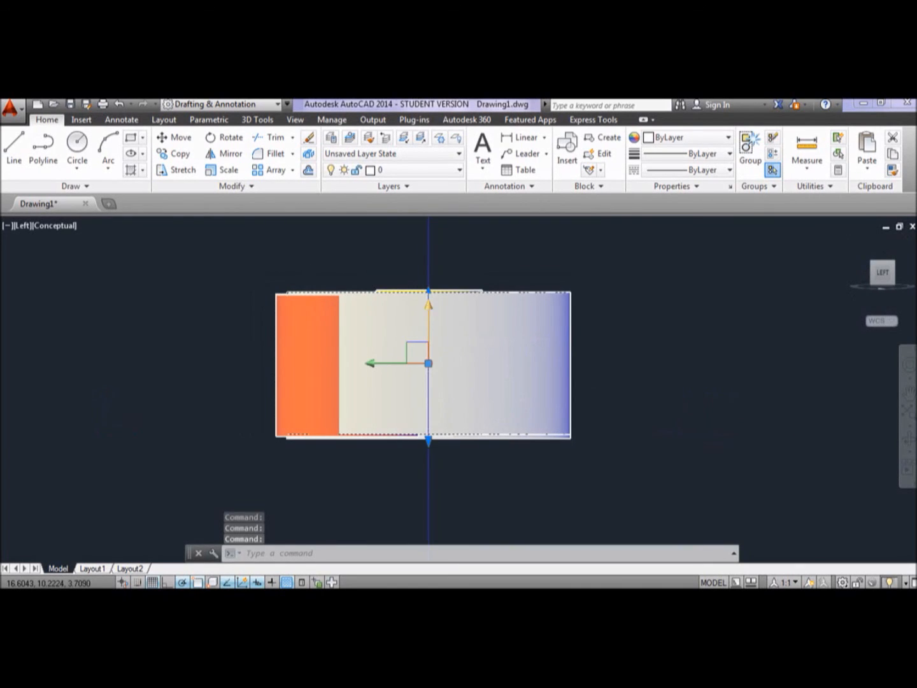
{"action": "left_click", "coordinate": [428, 361]}
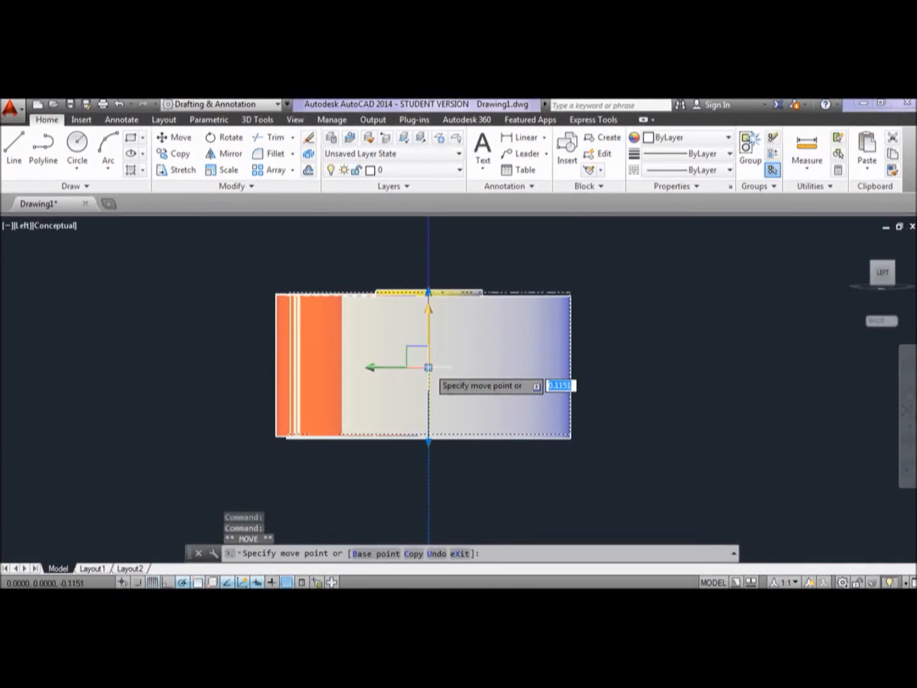
{"action": "left_click", "coordinate": [428, 367]}
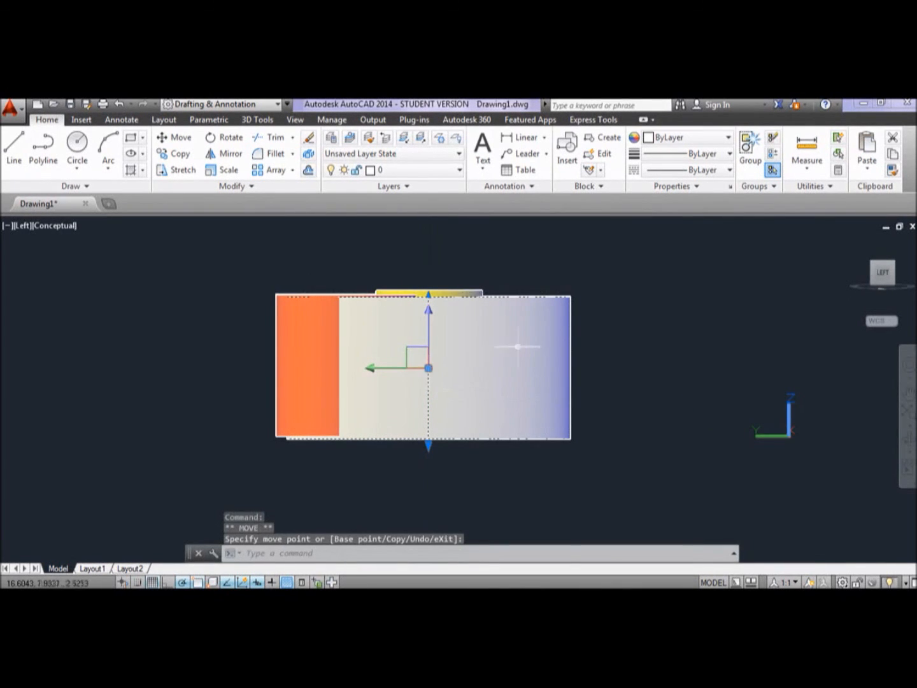
{"action": "key", "text": "Escape"}
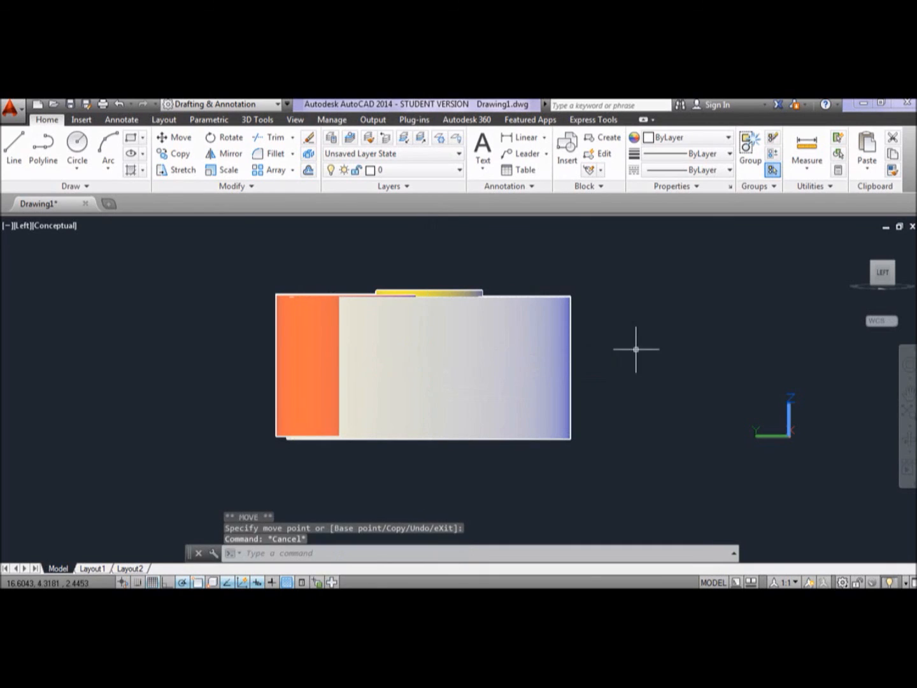
Return to the north-up top view and examine how the red cylinders overlap both elliptical side cylinders
{"action": "left_click", "coordinate": [902, 275]}
{"action": "left_click", "coordinate": [880, 261]}
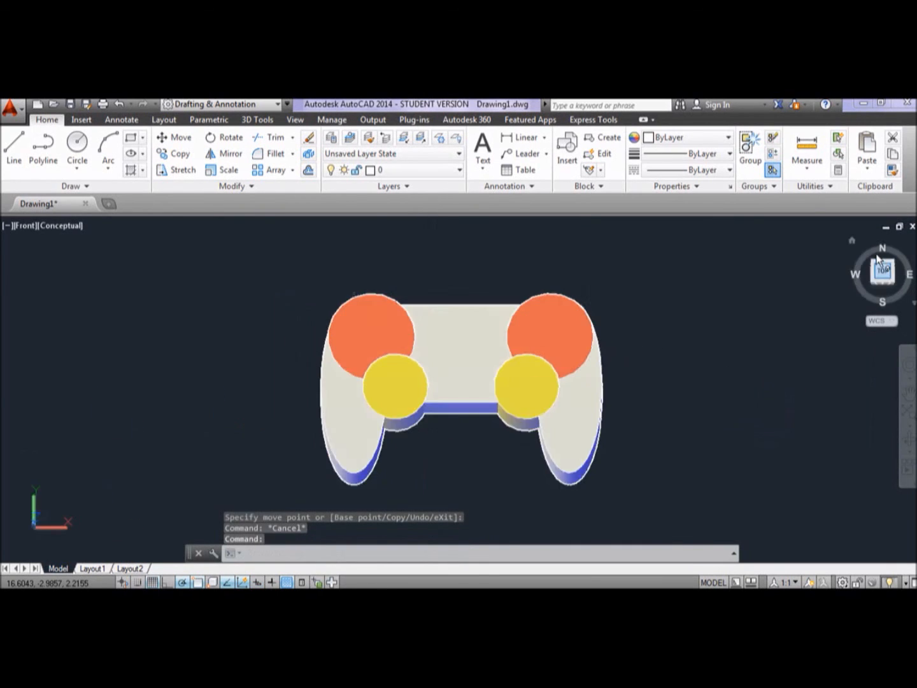
{"action": "scroll", "coordinate": [643, 395], "scroll_direction": "down", "scroll_amount": 1}
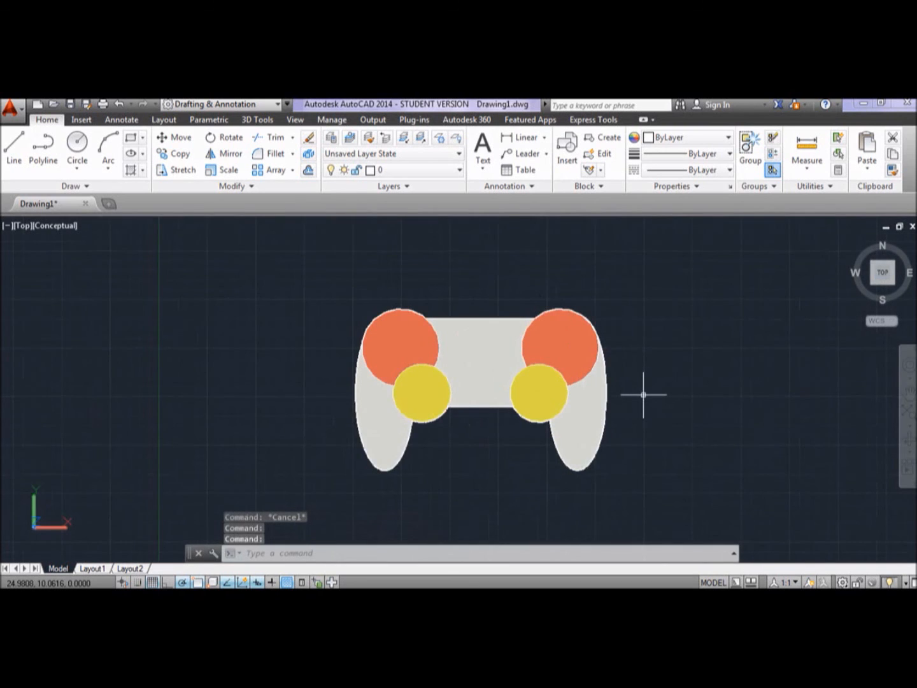
{"action": "scroll", "coordinate": [643, 395], "scroll_direction": "up", "scroll_amount": 2}
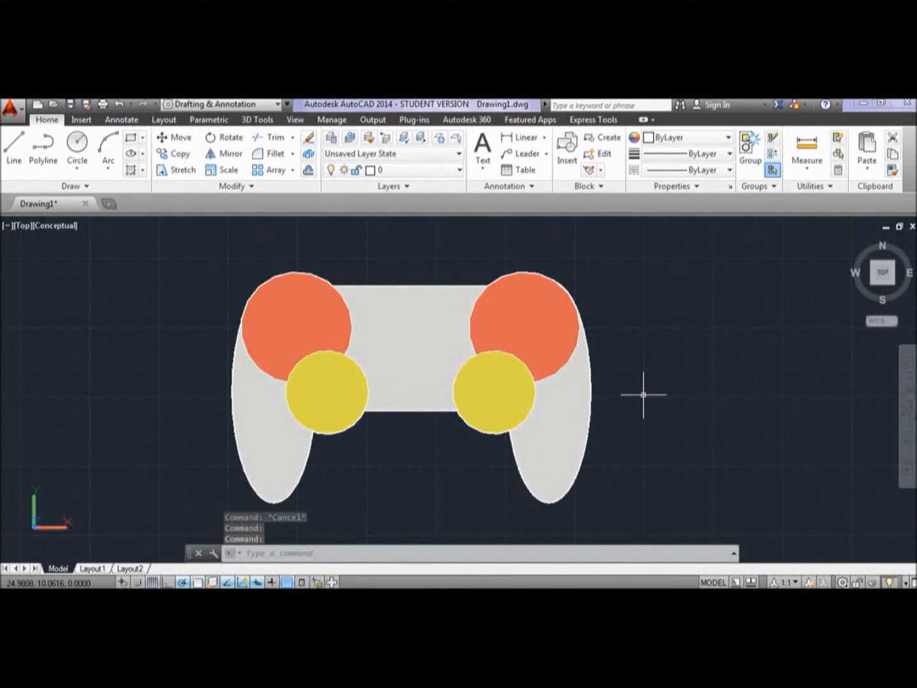